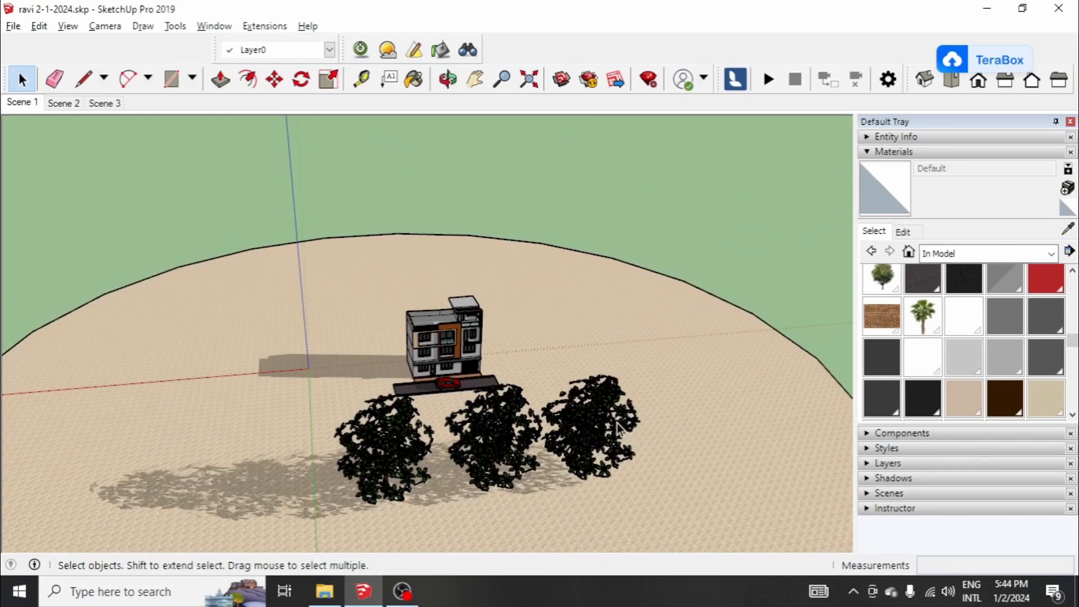
Step: Switch to the saved Scene 1 view of the building's front
scroll(518, 405, up, 2)
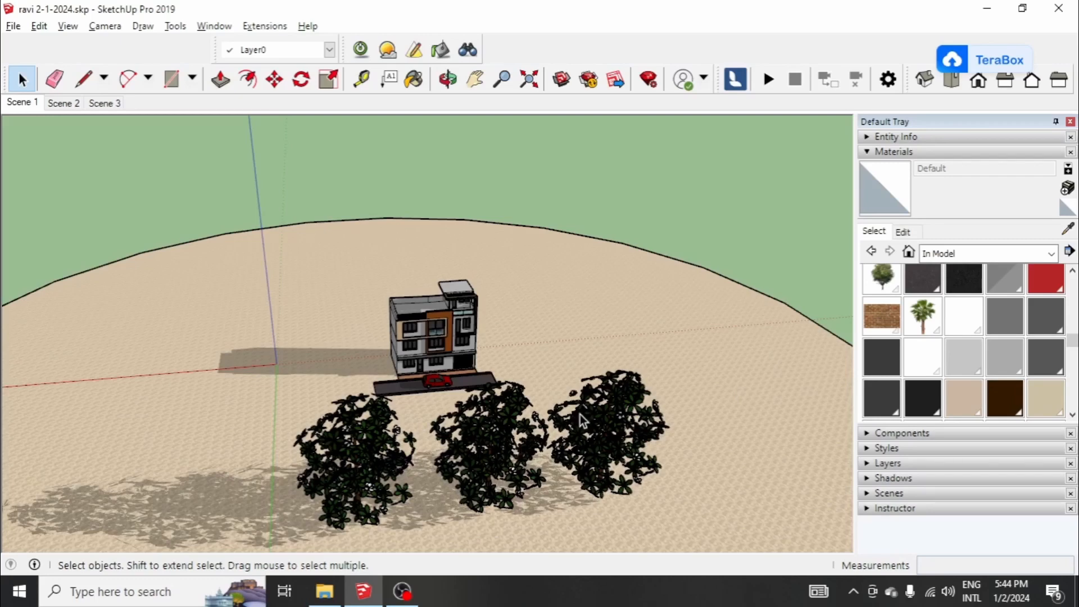
scroll(427, 326, up, 3)
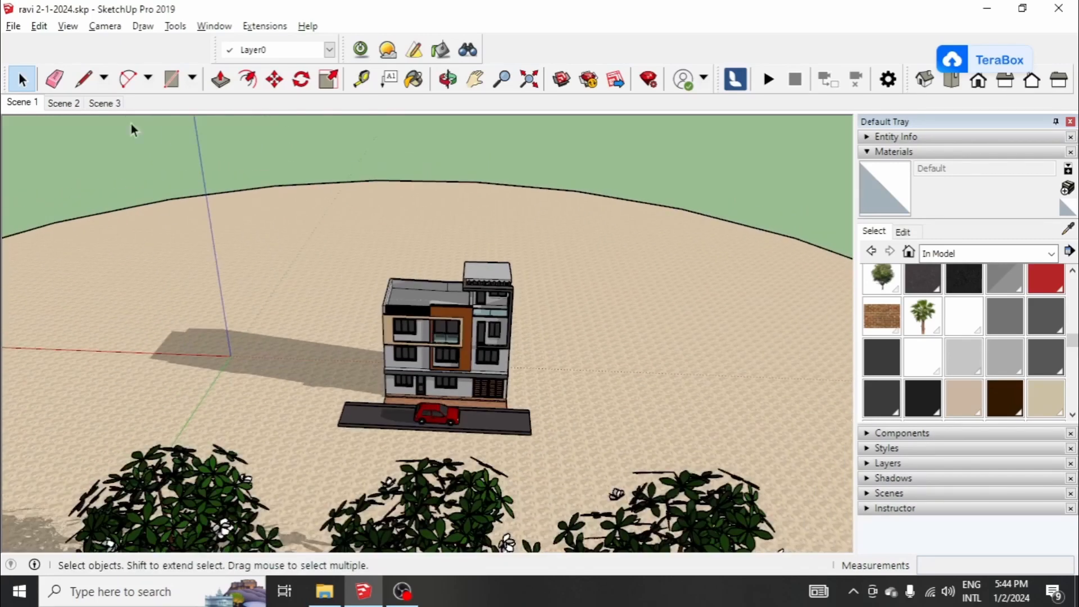
click(18, 104)
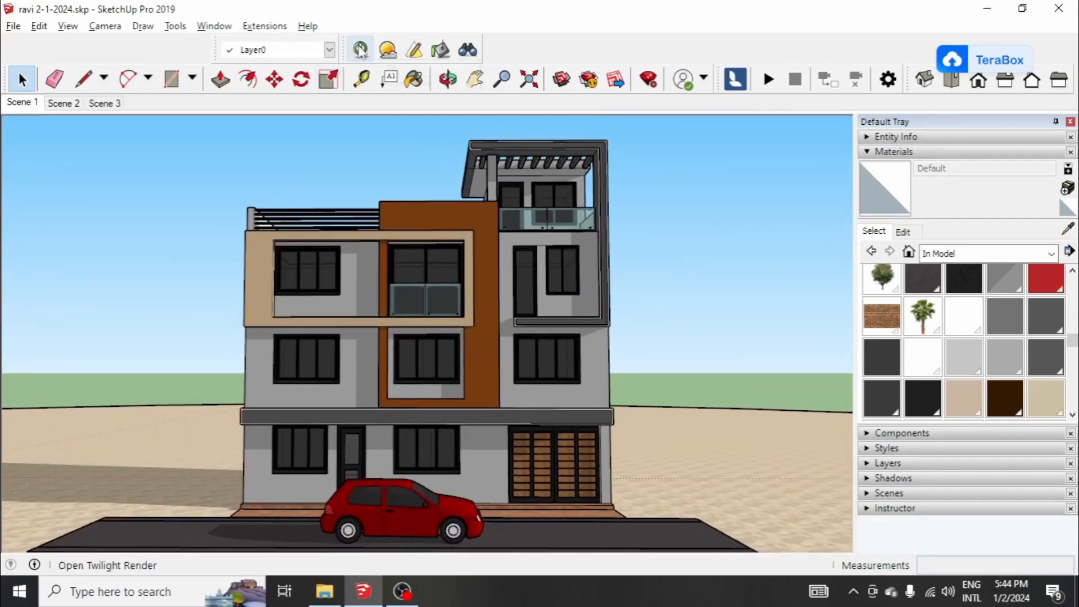
Step: Open Twilight Render and set the render preset to 03. Low+
click(361, 50)
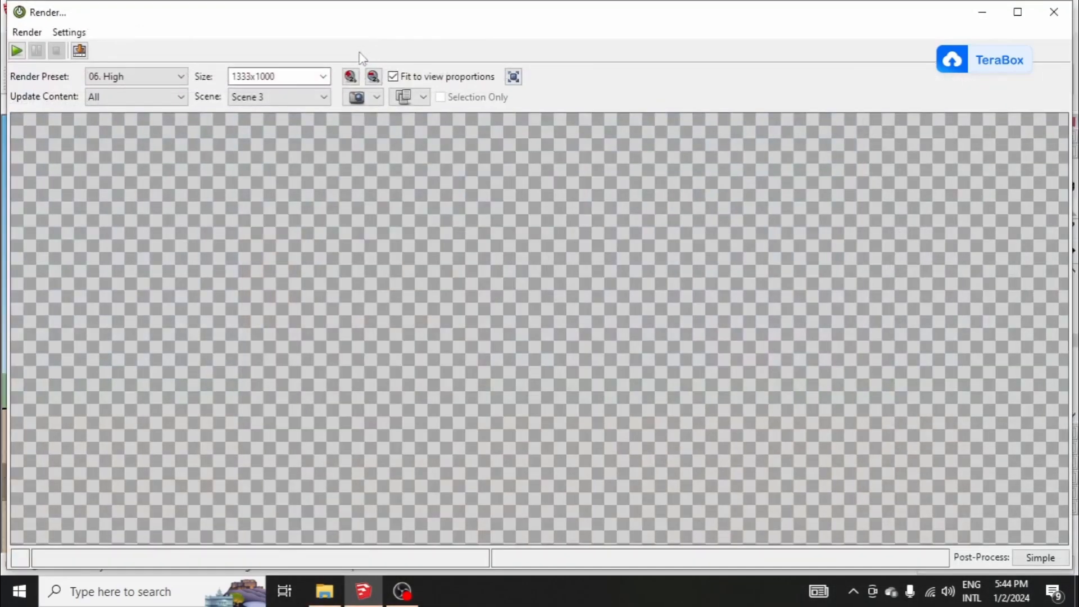
click(164, 82)
click(202, 145)
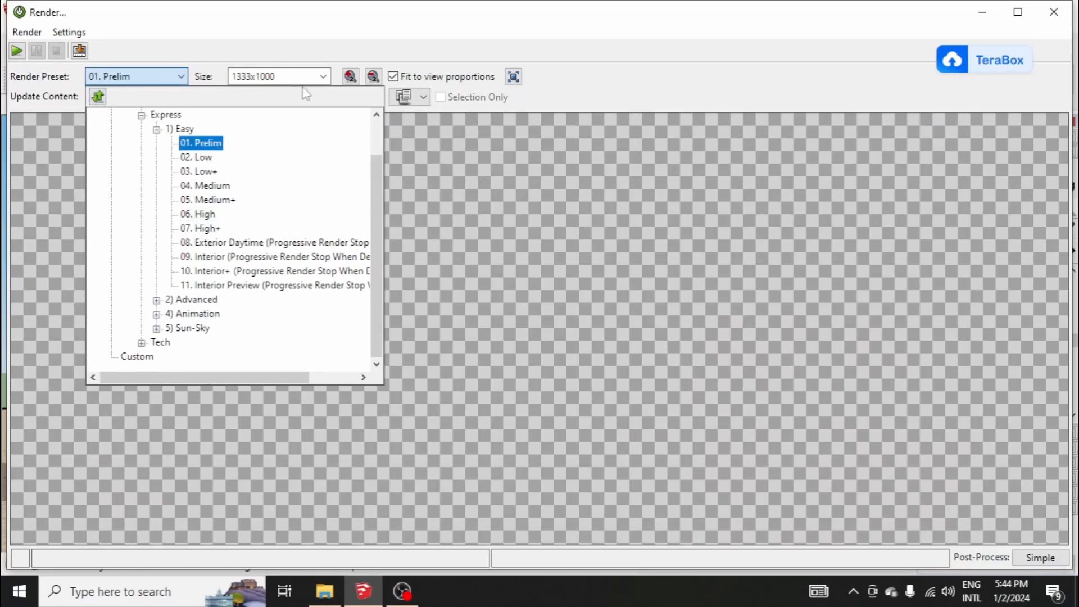
click(210, 172)
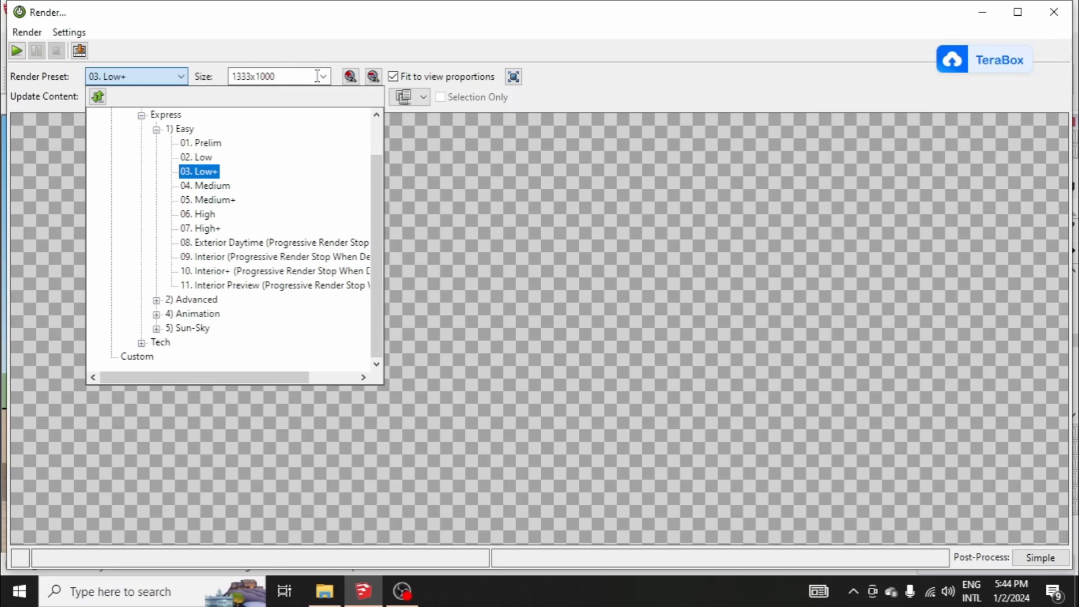
Step: Render Scene 3 at a reduced size of 666x500 and return to the model
click(373, 77)
click(369, 81)
click(351, 81)
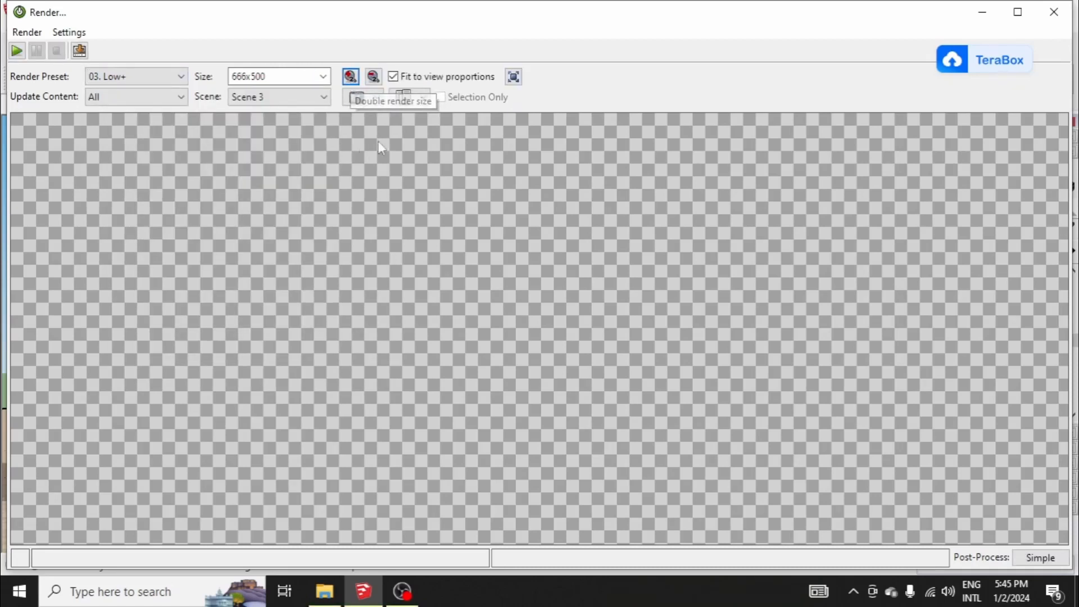
click(17, 51)
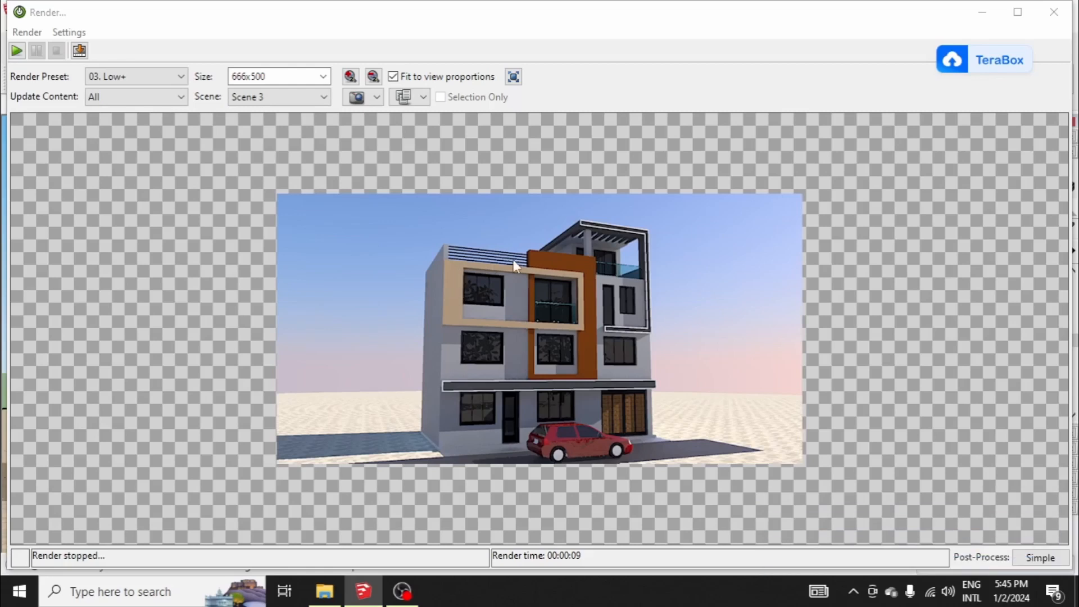
click(982, 12)
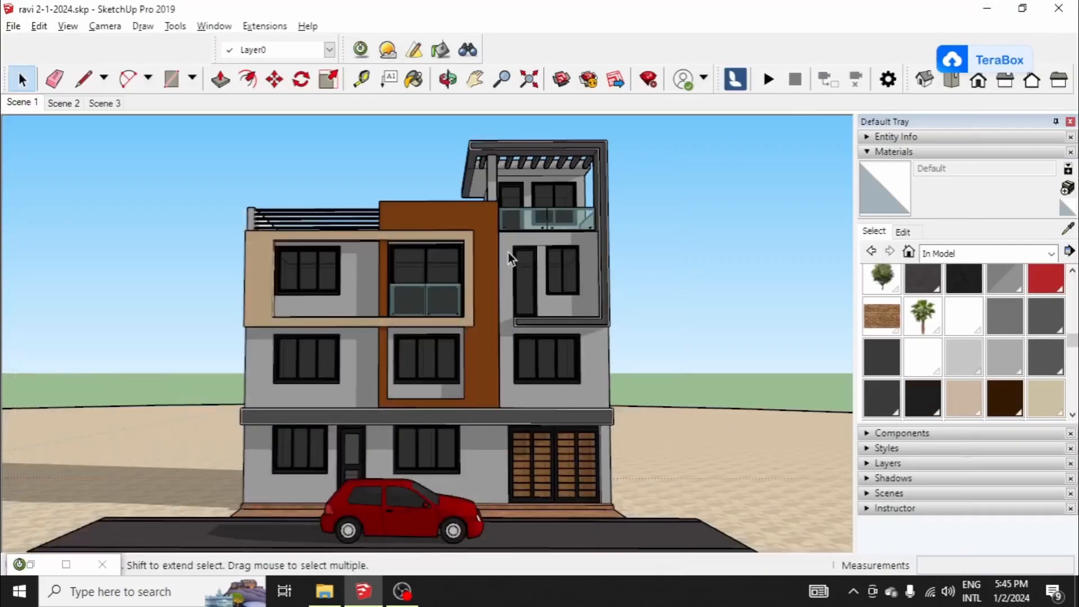
Step: Sample the saddle brown material from the tall front panel with the Paint Bucket
scroll(508, 253, up, 5)
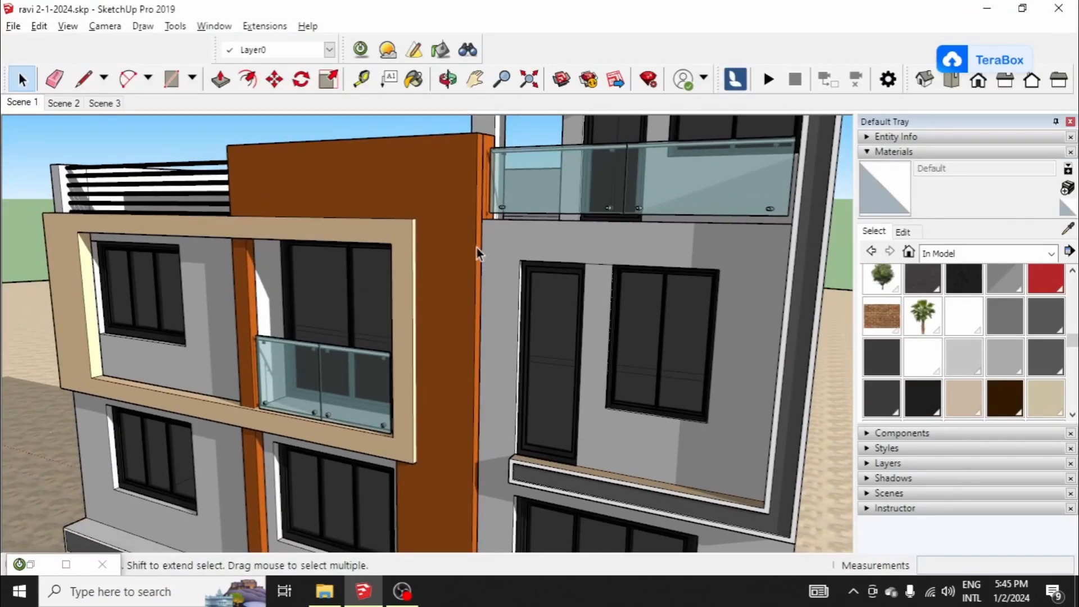
click(909, 231)
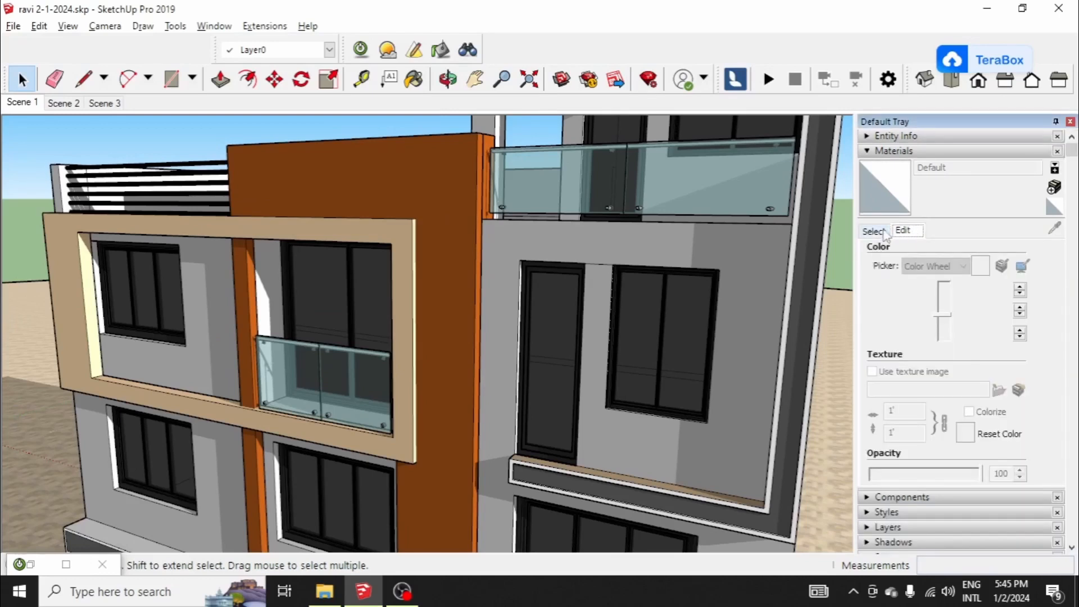
click(883, 232)
scroll(401, 252, up, 2)
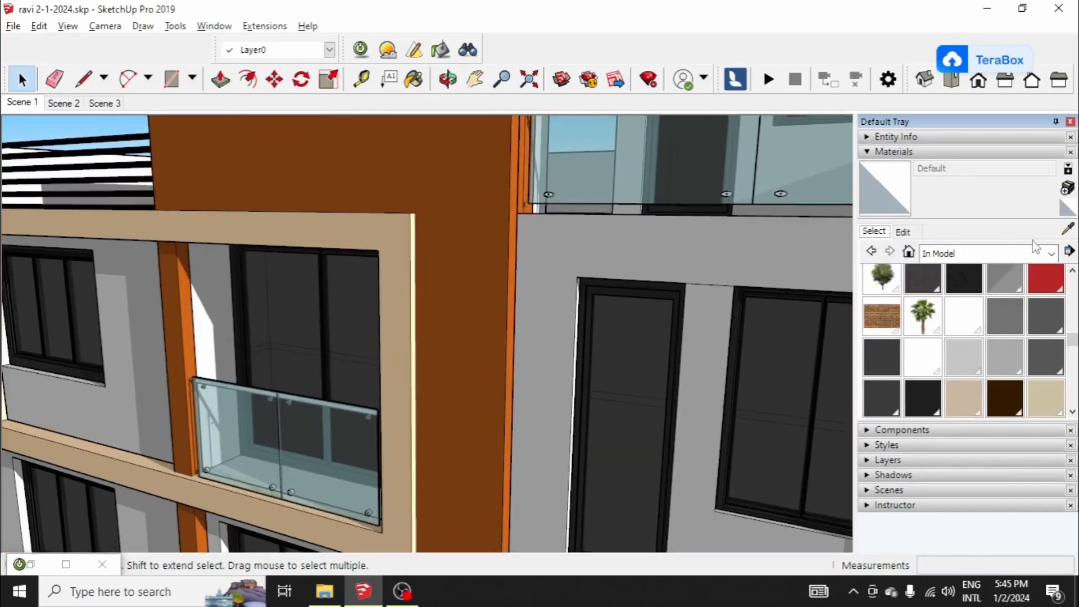
key(b)
alt+click(422, 233)
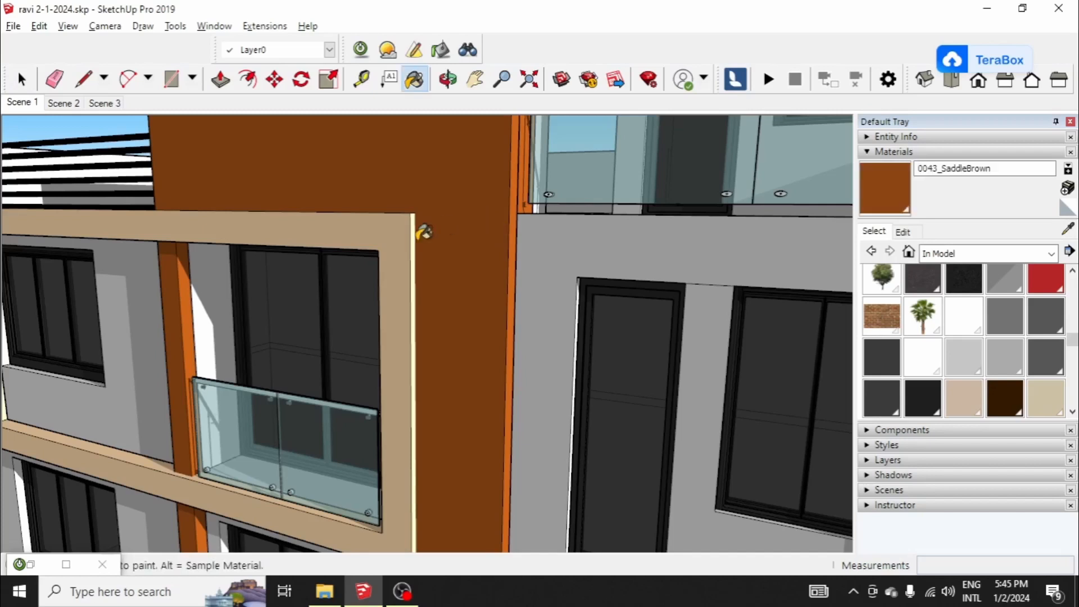
Step: Examine the front facade from several angles, focusing on the beige balcony frame and the brown panel
scroll(623, 237, up, 2)
scroll(367, 248, down, 4)
scroll(588, 203, up, 5)
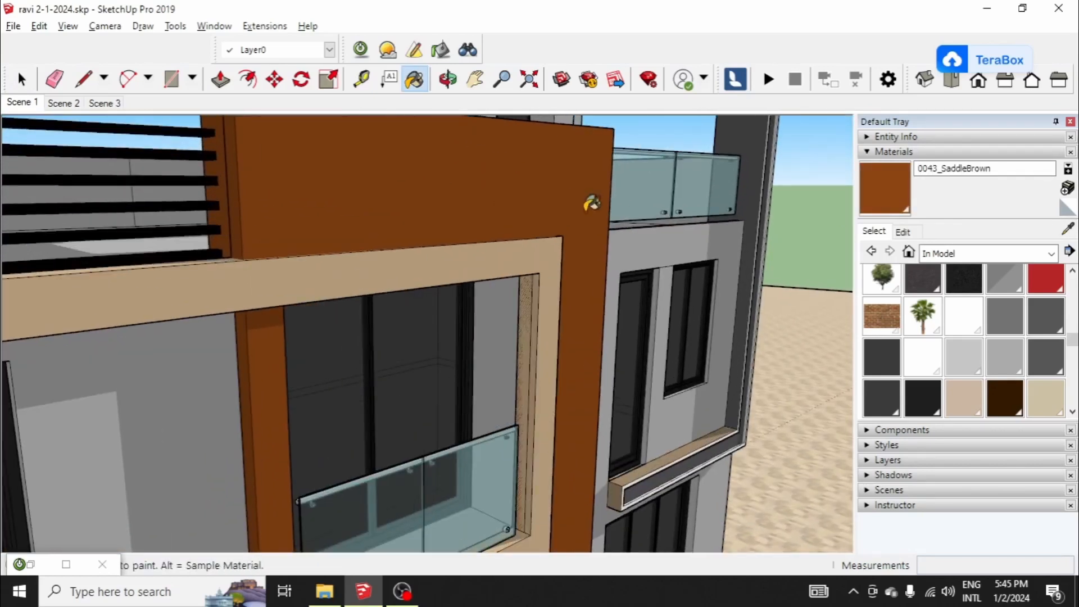
scroll(456, 241, down, 6)
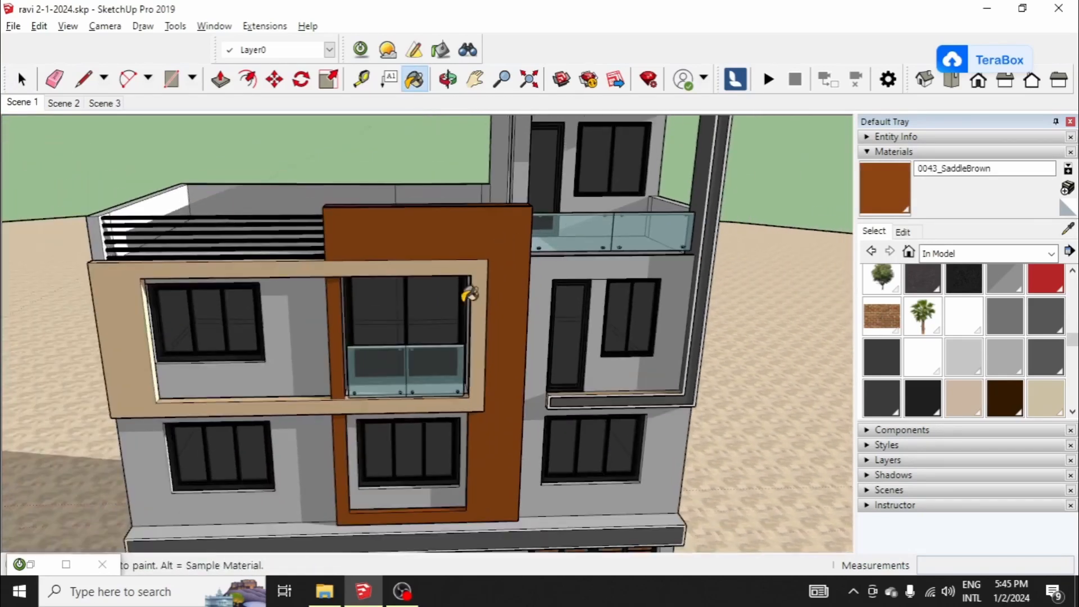
scroll(392, 253, down, 3)
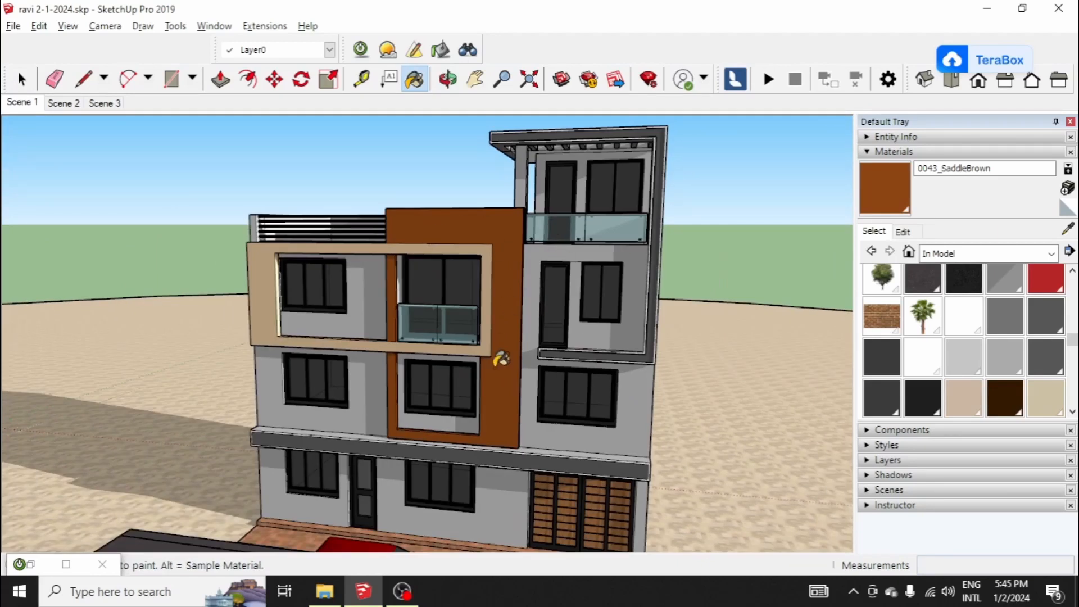
scroll(511, 360, down, 1)
scroll(511, 360, up, 5)
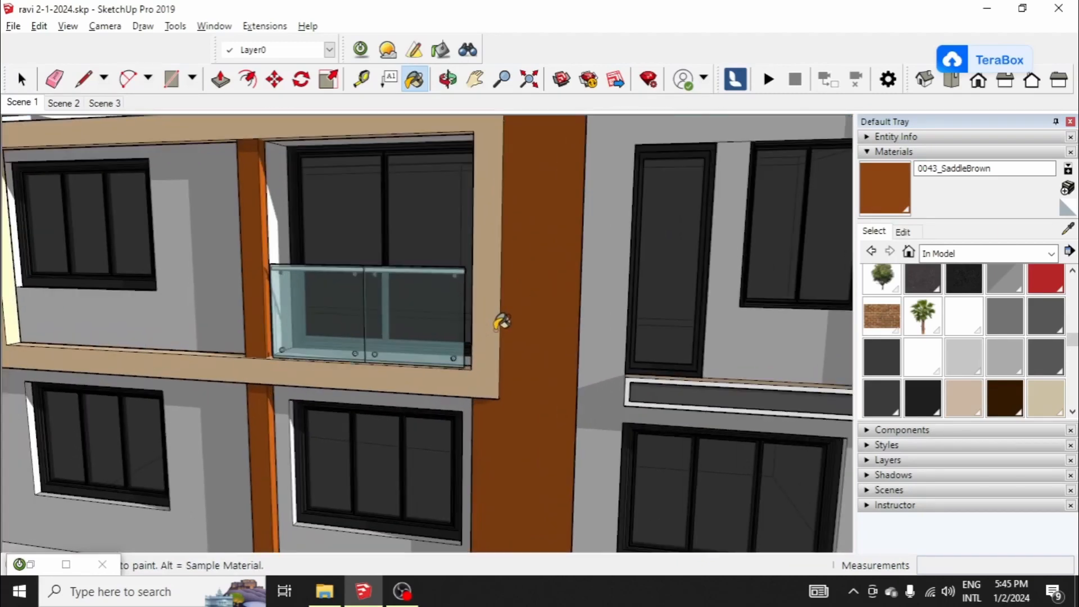
scroll(549, 297, up, 4)
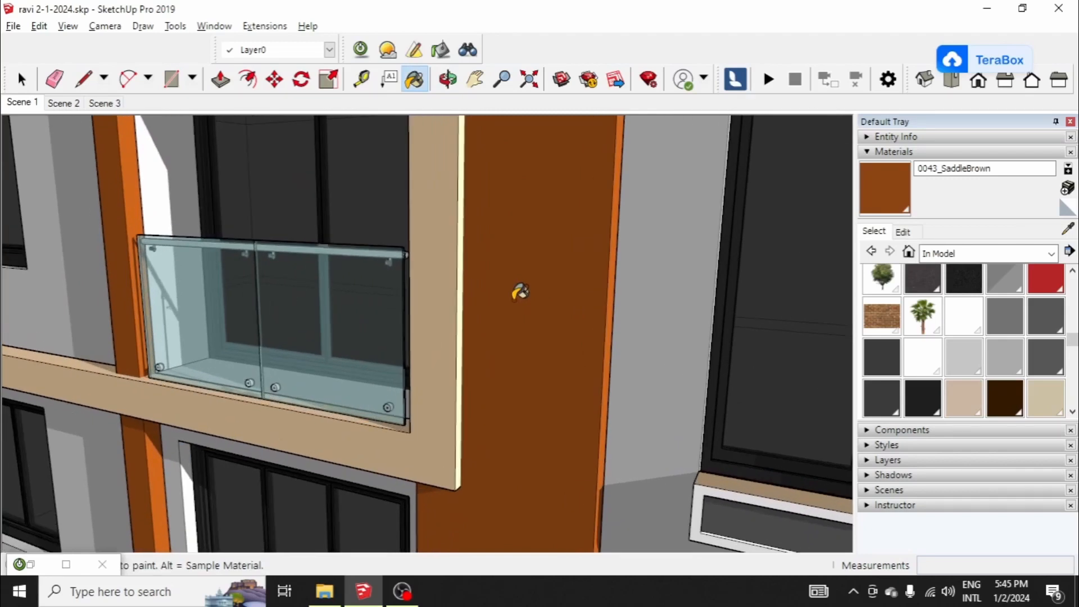
scroll(583, 289, down, 2)
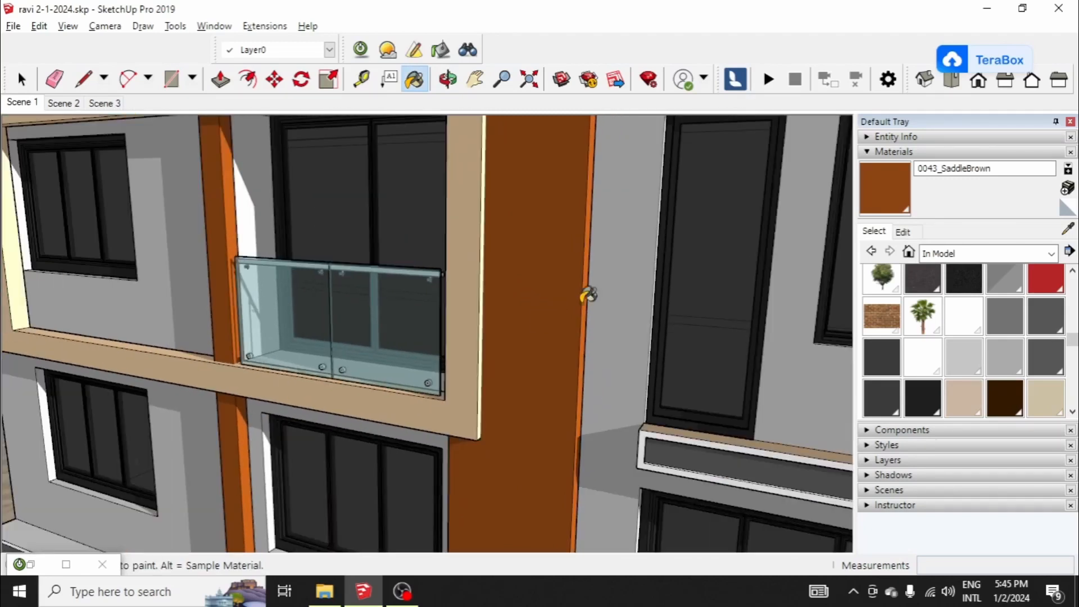
scroll(494, 308, down, 4)
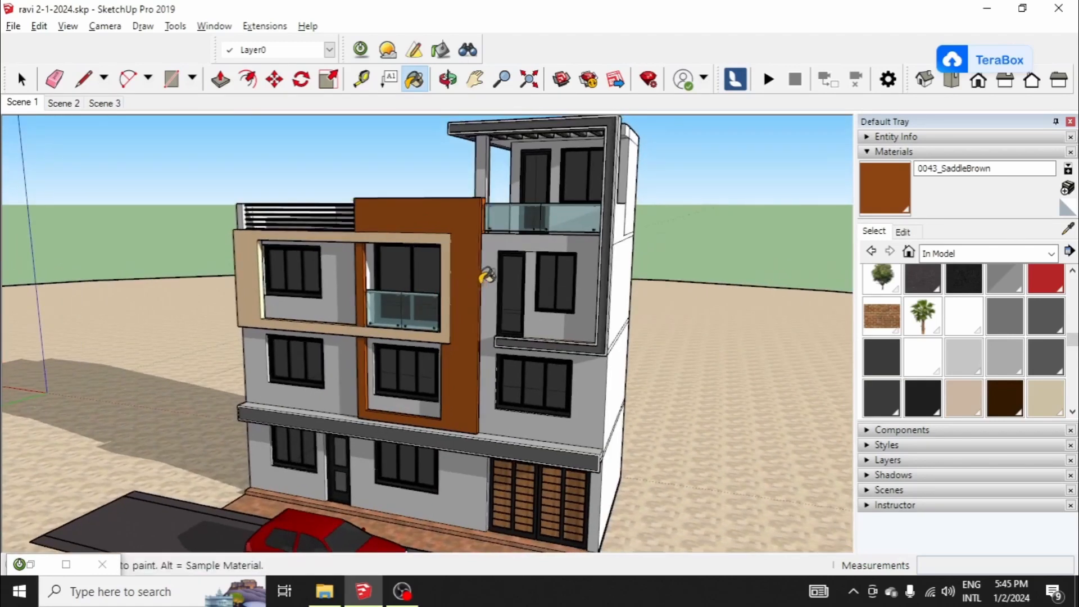
scroll(467, 321, up, 3)
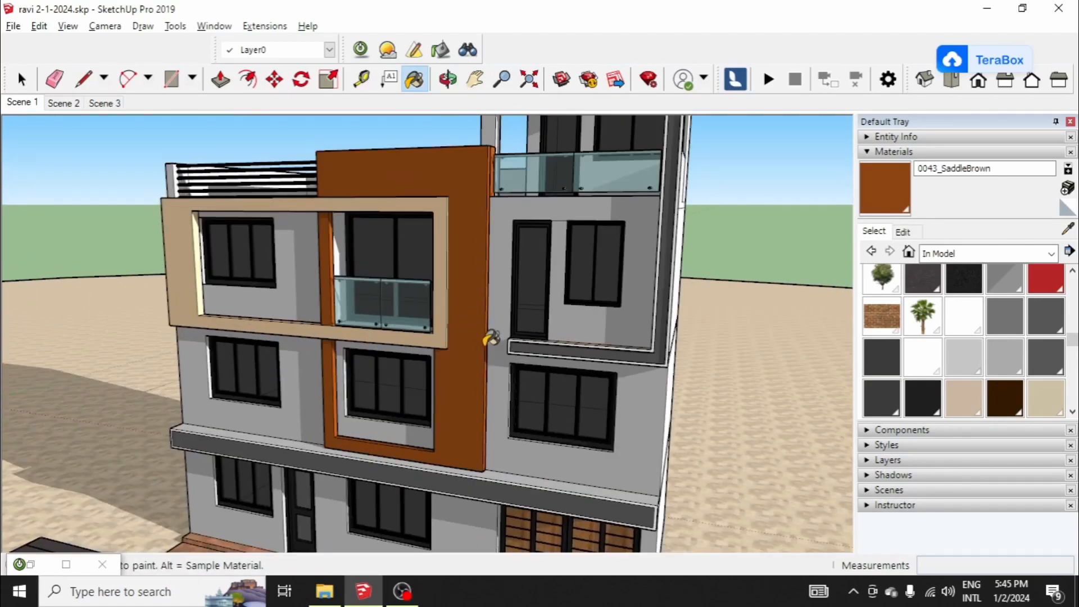
scroll(476, 318, down, 3)
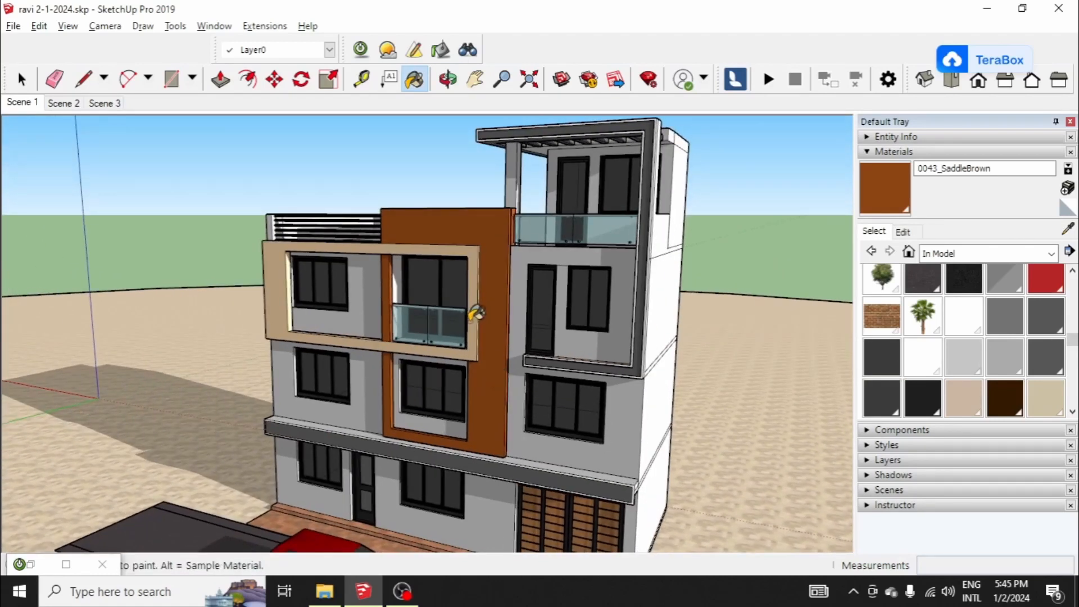
scroll(489, 284, up, 2)
scroll(918, 321, up, 2)
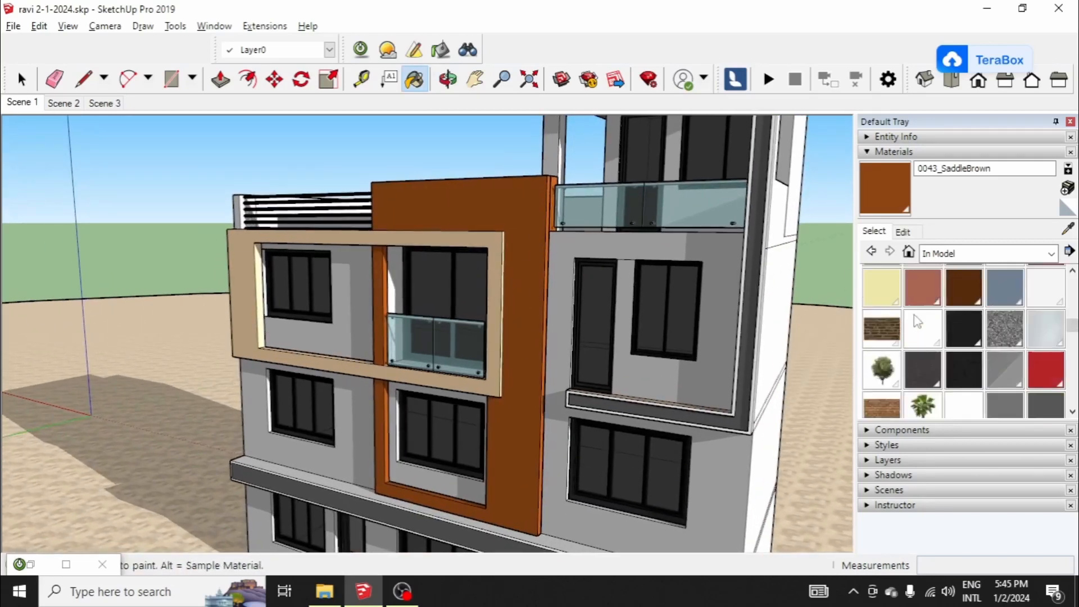
Step: Choose the Cladding Stucco White material from the Brick, Cladding and Siding collection
scroll(918, 322, down, 2)
click(915, 235)
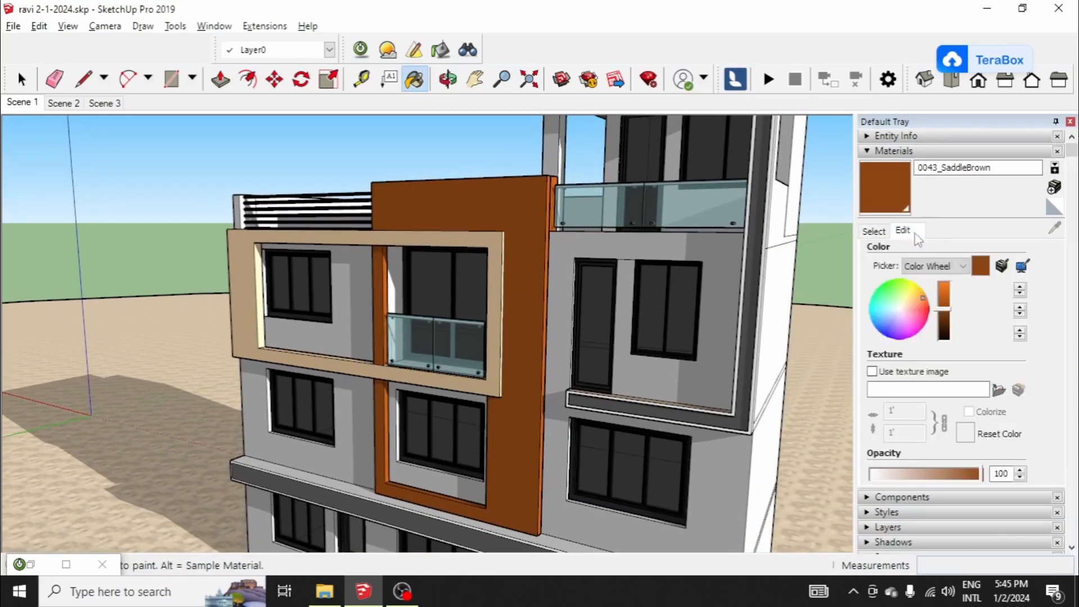
click(876, 231)
click(961, 253)
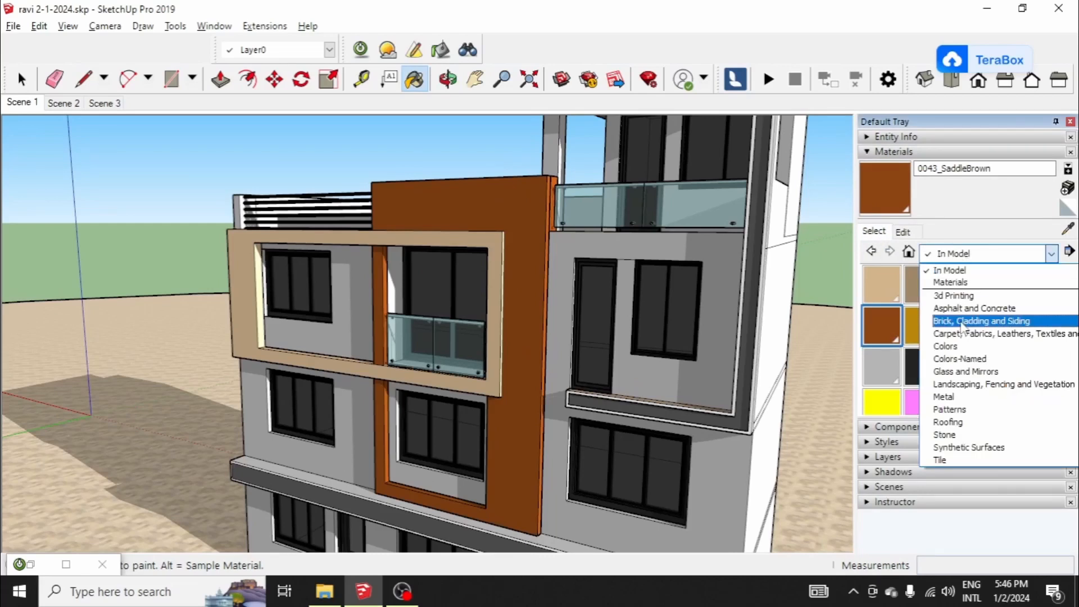
click(962, 321)
scroll(947, 371, down, 2)
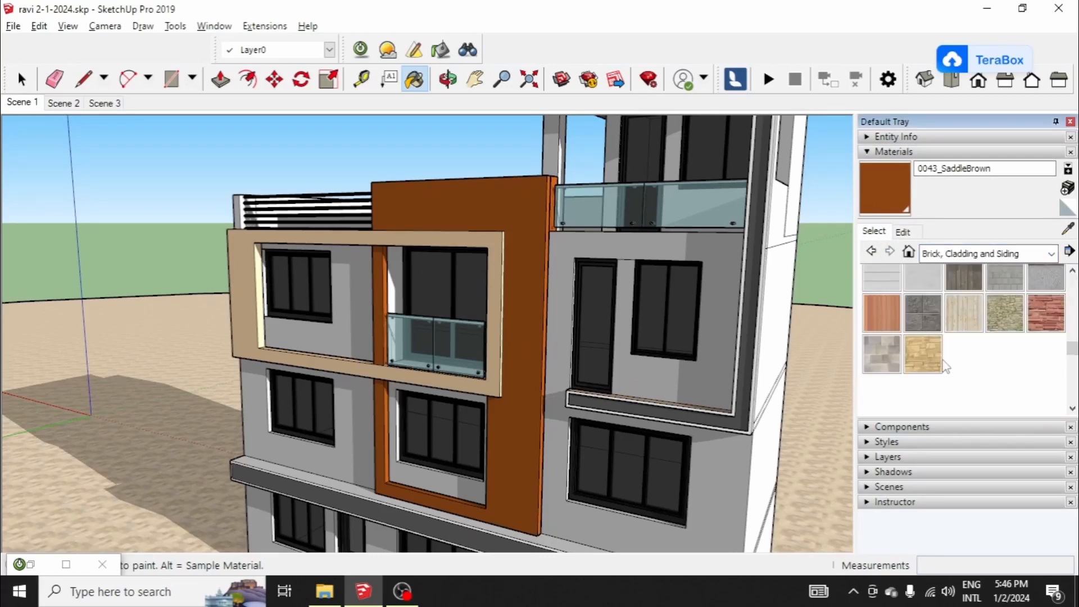
click(923, 278)
Step: Paint the beige frame around the upper windows and balcony with Cladding Stucco White
middle_drag(703, 315, 598, 306)
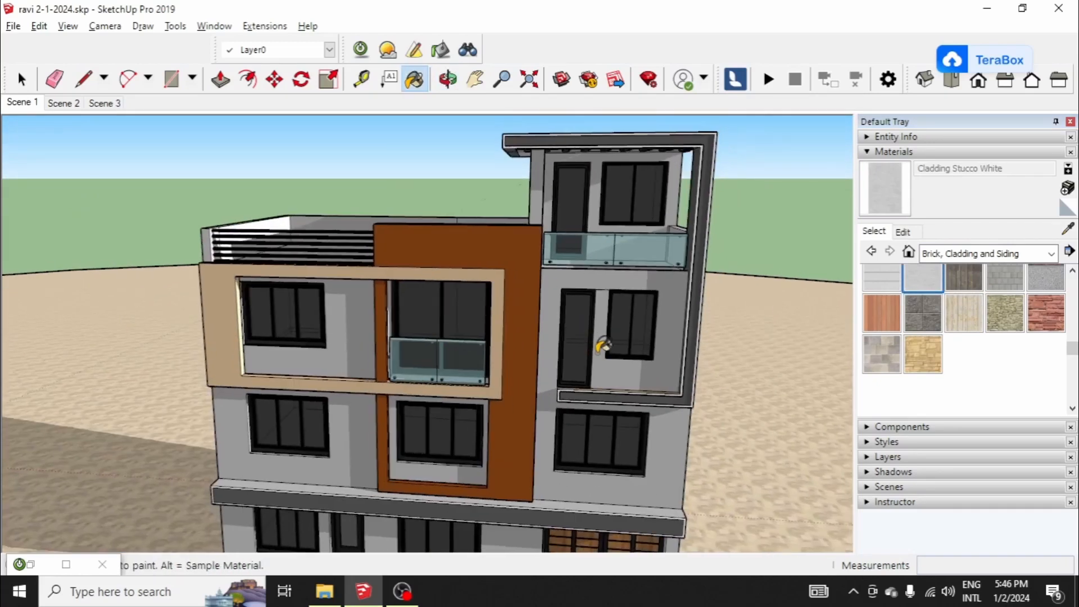
scroll(499, 325, up, 2)
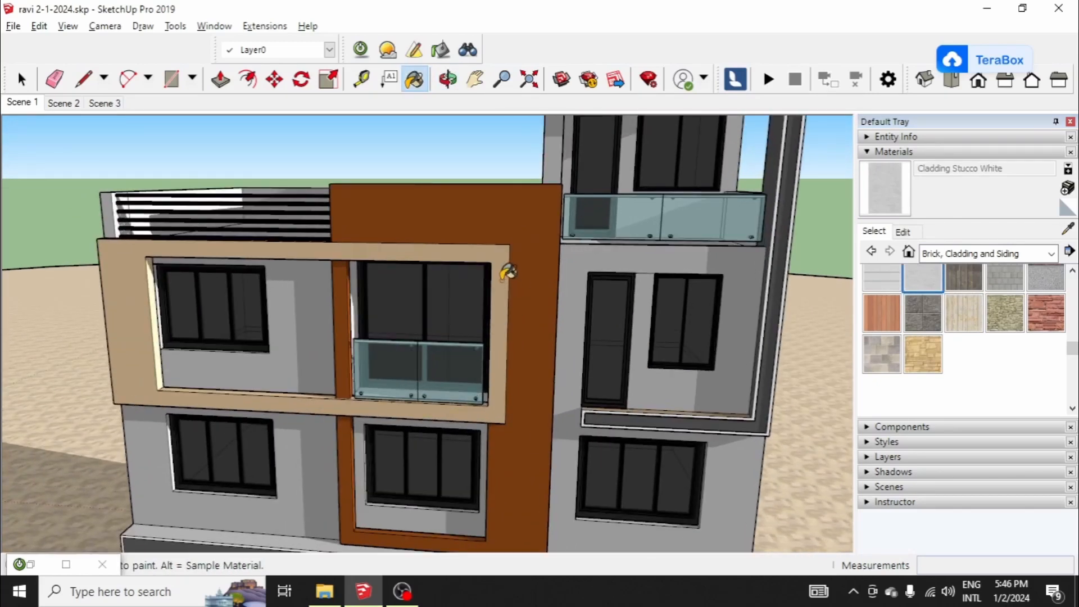
click(508, 273)
mouse_move(507, 272)
middle_down()
mouse_move(484, 282)
mouse_move(451, 253)
mouse_move(427, 299)
mouse_move(481, 269)
mouse_move(468, 292)
middle_up()
Step: Select the stucco frame and start a new material from its Cladding_Stucco_White.jpg texture, tinted a muted reddish brown
key(space)
click(481, 268)
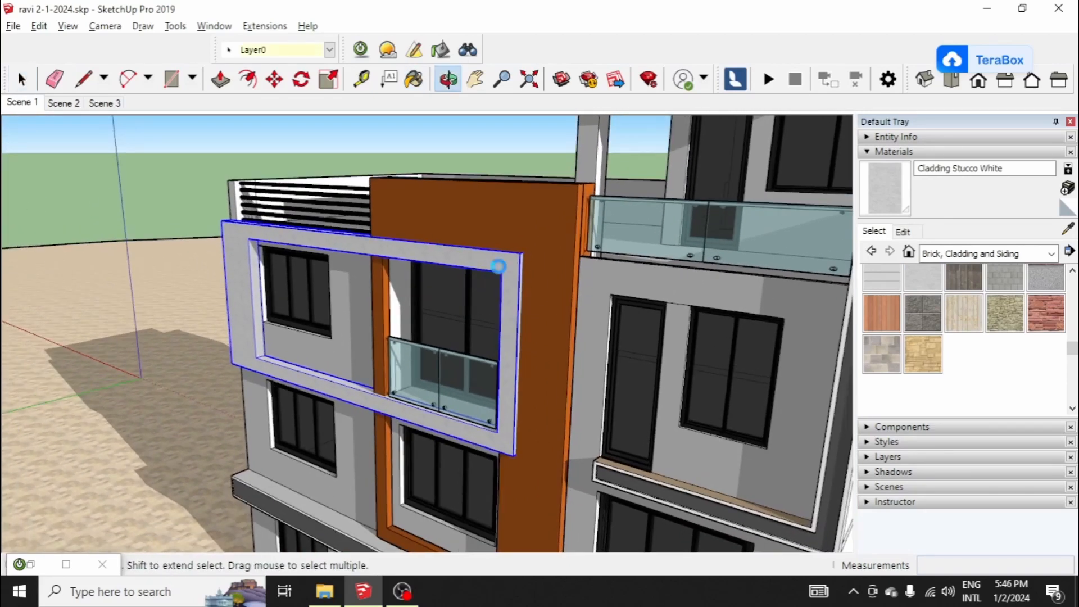
scroll(693, 261, up, 1)
middle_drag(692, 261, 669, 265)
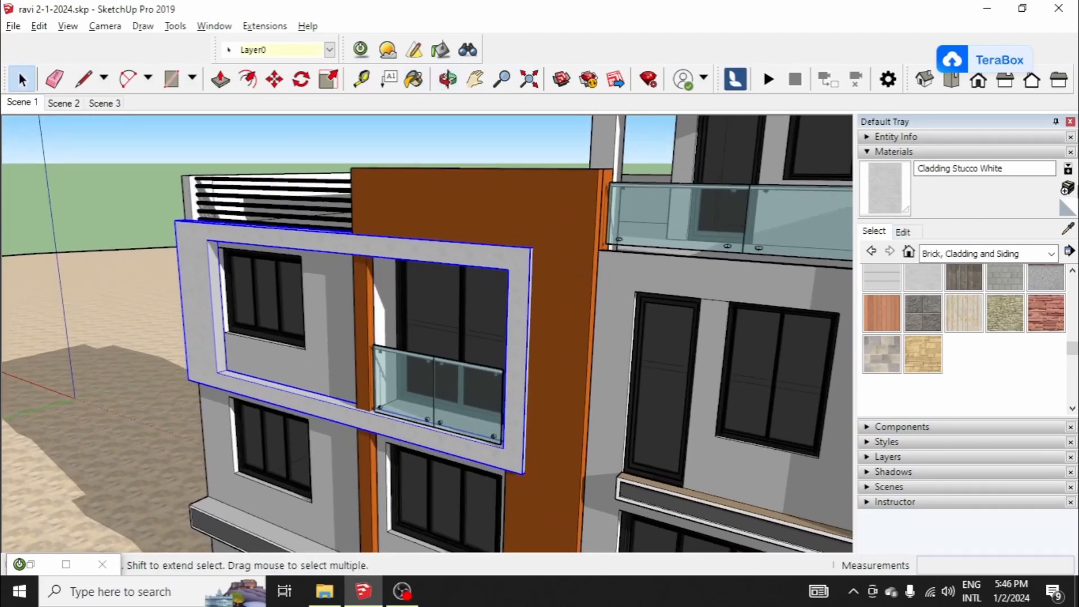
click(1067, 188)
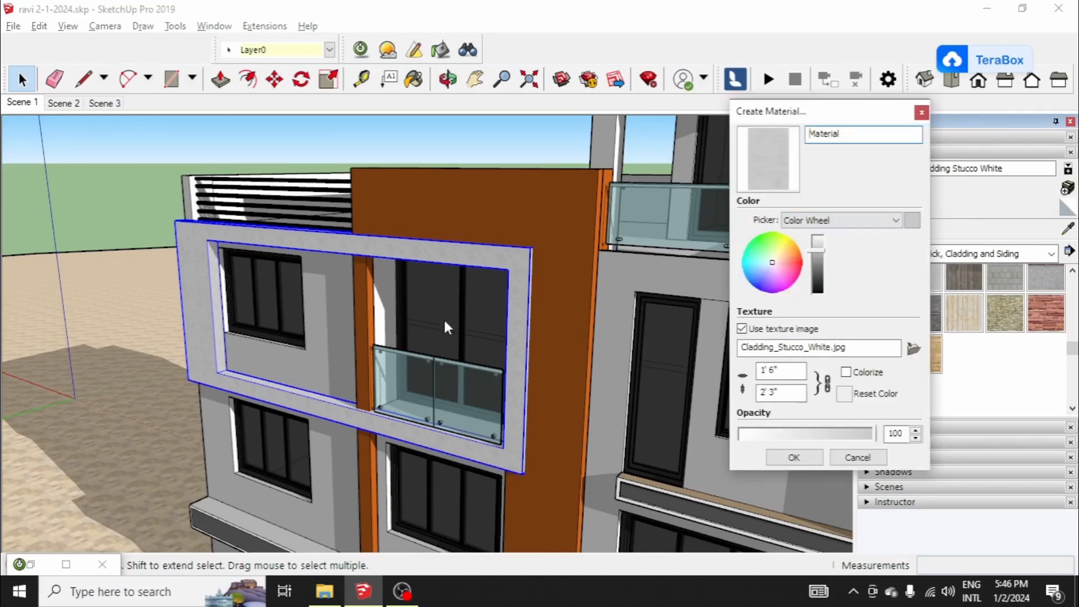
click(537, 354)
drag(817, 253, 780, 263)
click(783, 258)
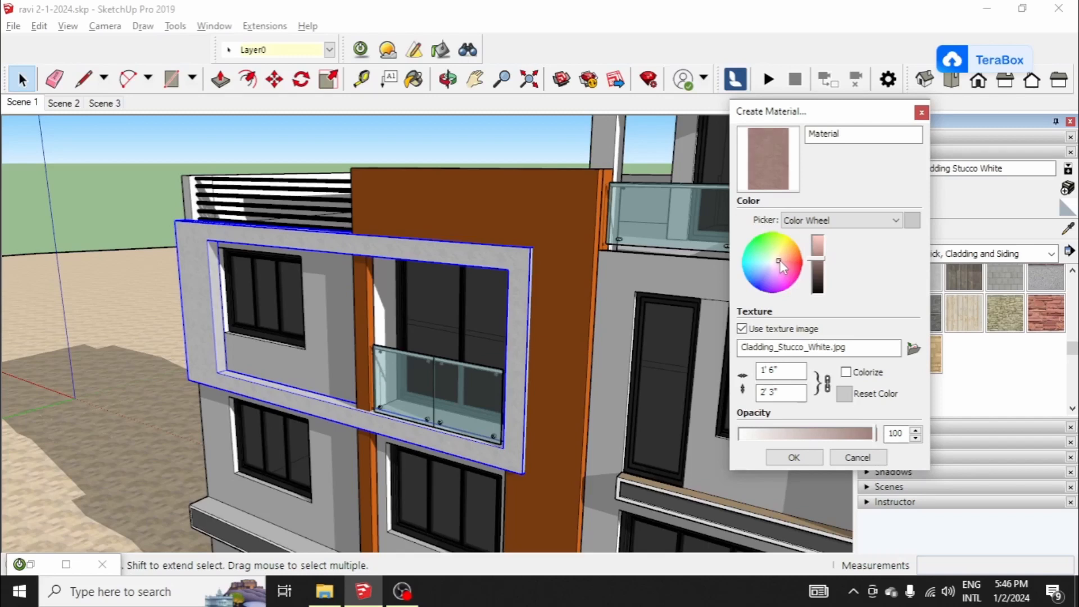
Step: Try the HLS and RGB colour pickers for the new material and return to the Color Wheel
click(826, 220)
click(818, 243)
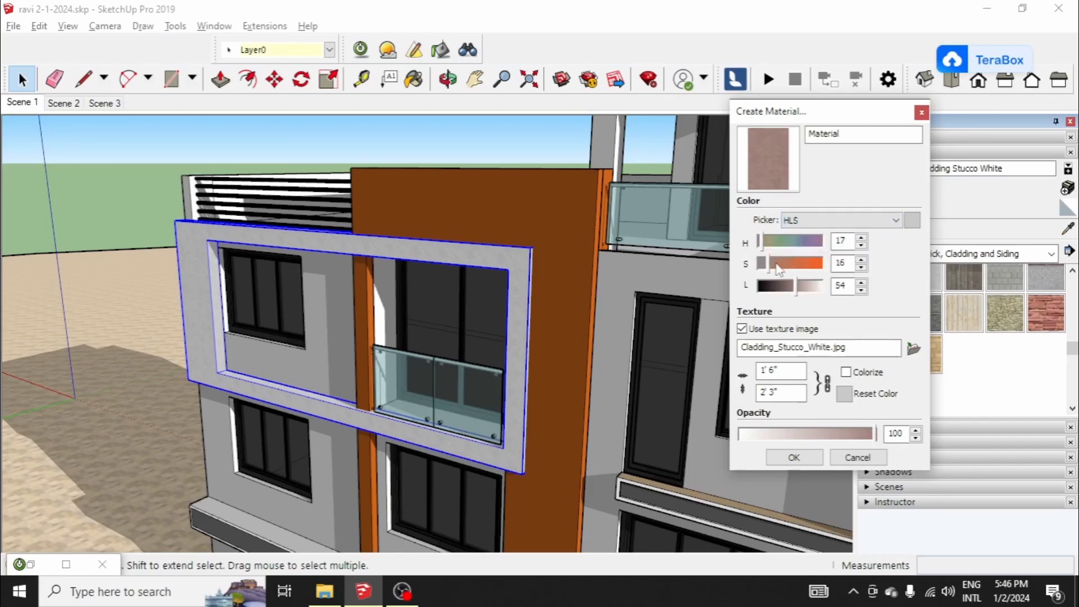
click(821, 220)
click(832, 255)
click(832, 220)
click(795, 265)
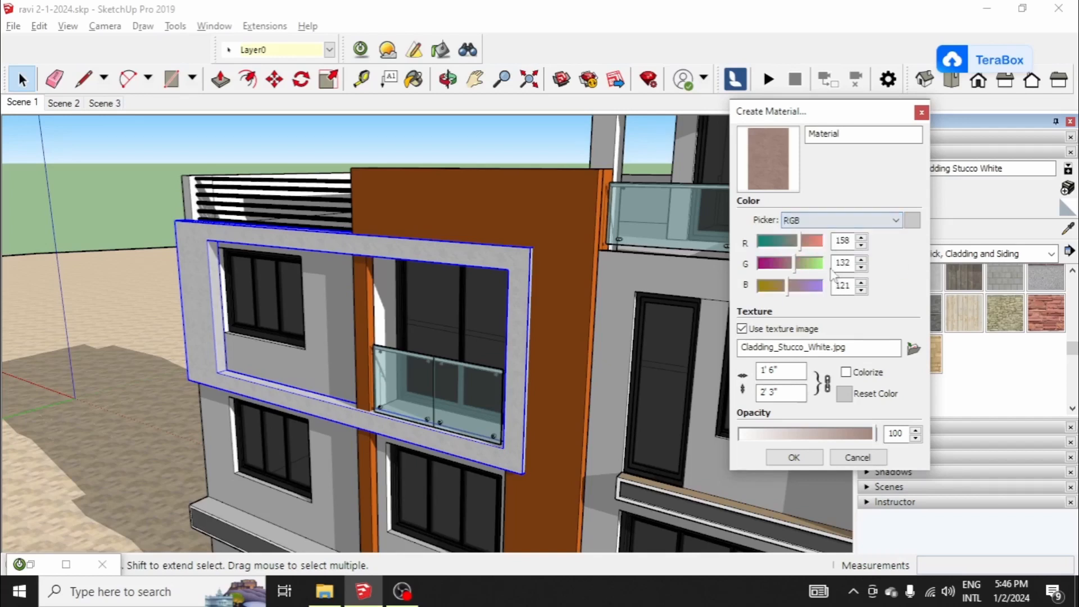
click(828, 224)
scroll(831, 229, up, 1)
click(830, 235)
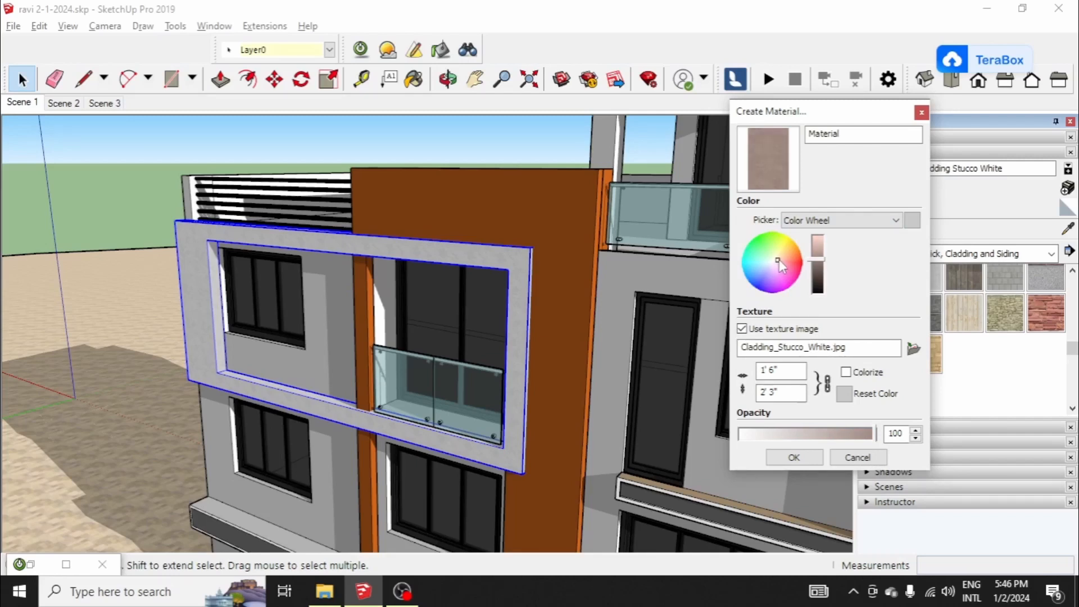
Step: Tint the new stucco material a light orange-tan and create it
mouse_move(780, 260)
mouse_down()
mouse_move(816, 251)
mouse_move(785, 259)
mouse_move(818, 260)
mouse_up()
click(817, 259)
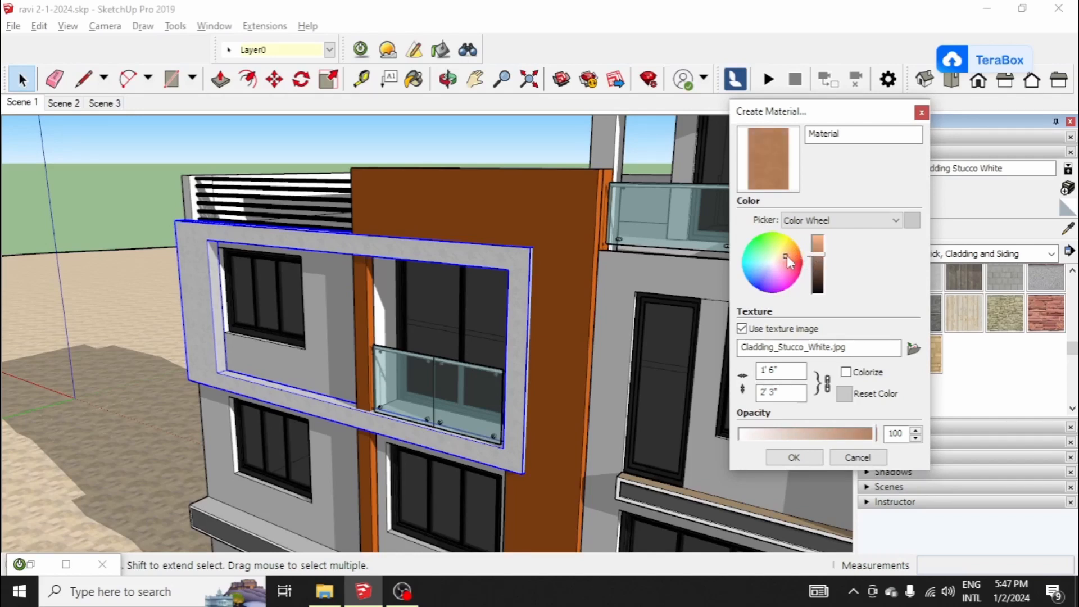
click(818, 248)
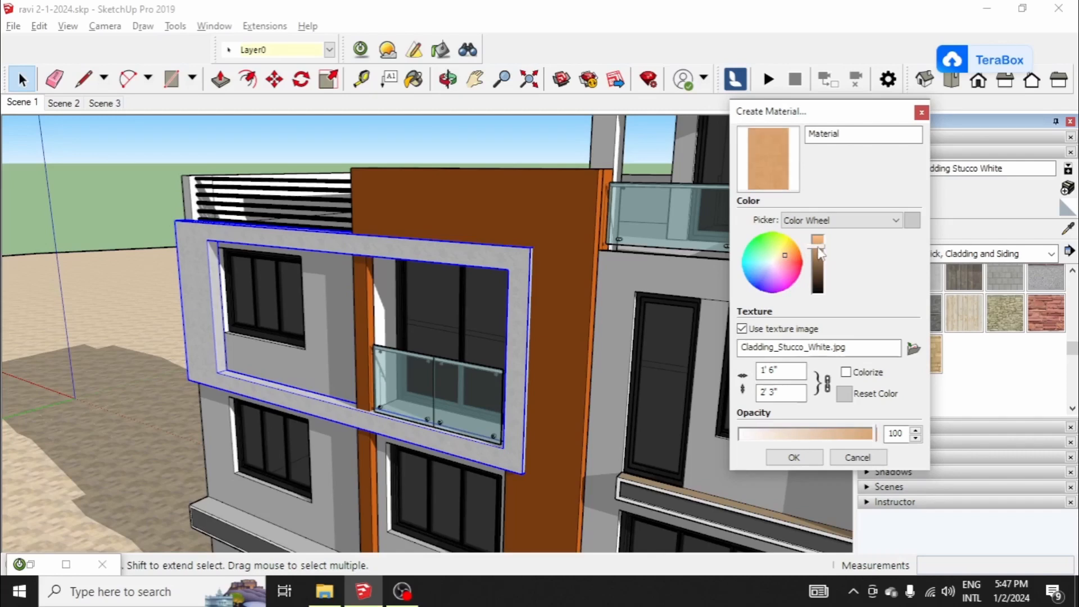
drag(819, 247, 821, 250)
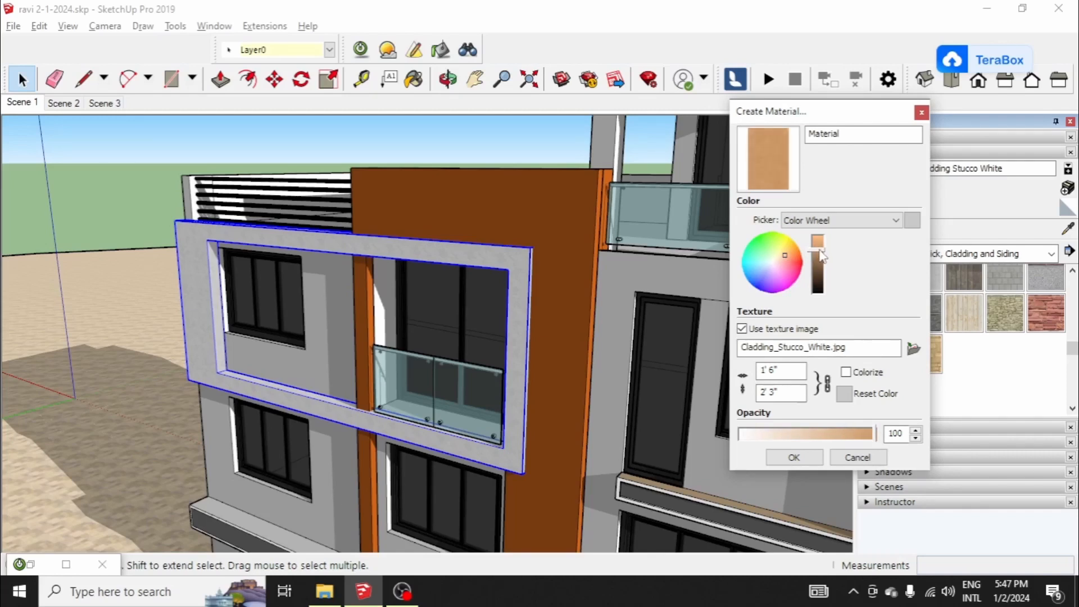
click(794, 457)
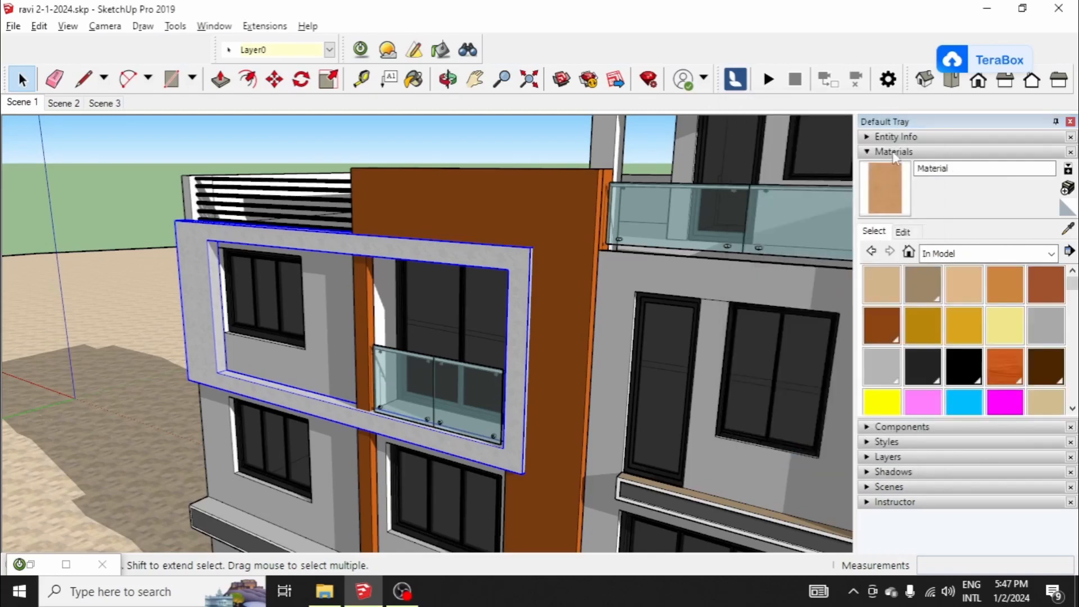
Step: Paint the frame around the upper windows and balcony with the orange-tan stucco
click(403, 241)
scroll(551, 205, up, 3)
middle_drag(551, 205, 621, 210)
scroll(622, 212, down, 2)
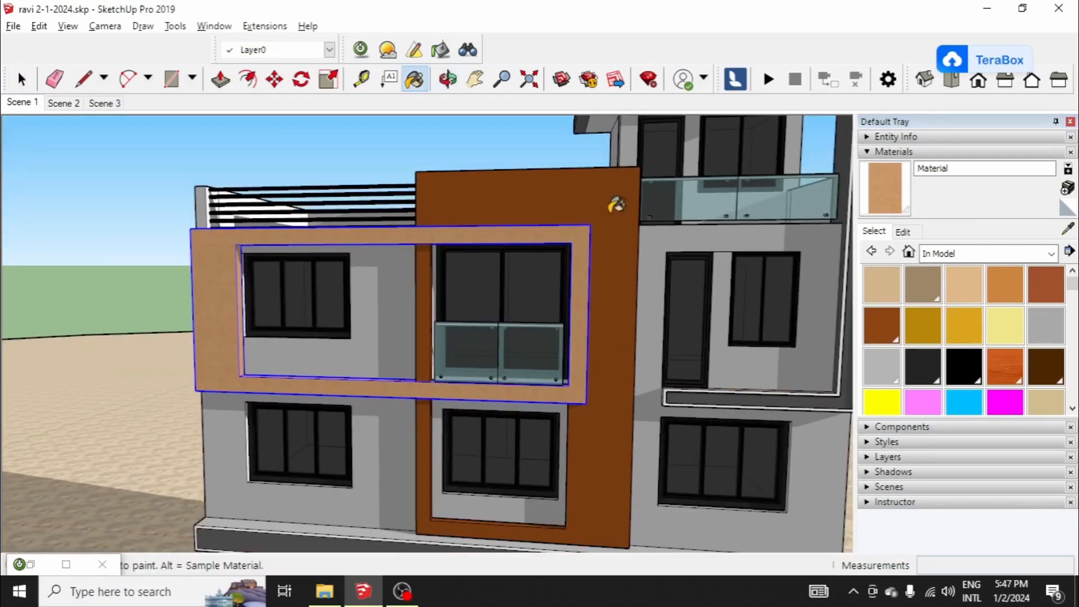
Step: Create another material from the same stucco texture, darkened to a deep brown
click(1069, 189)
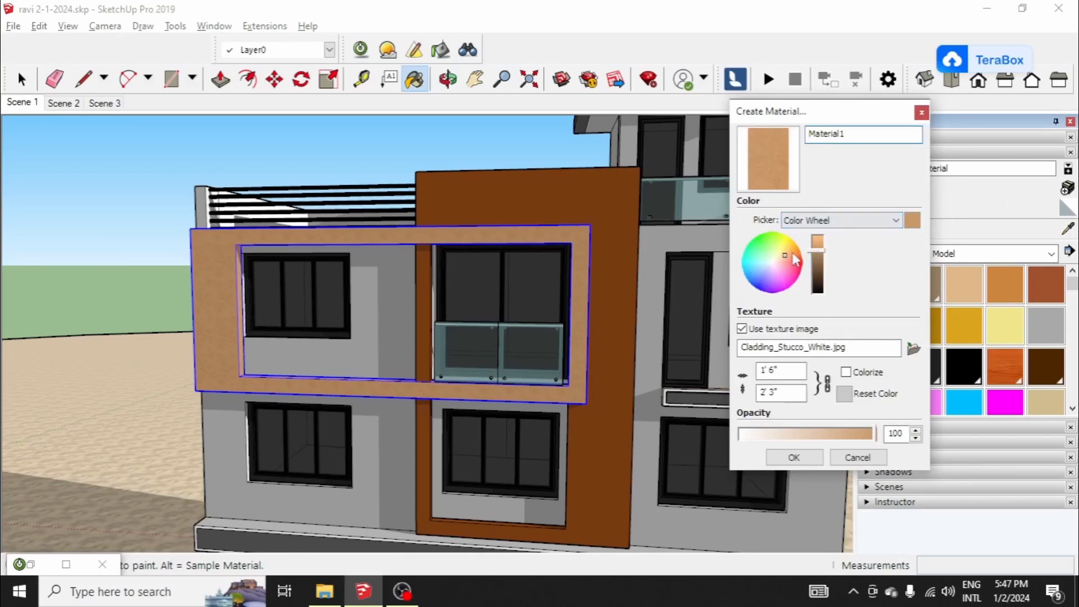
drag(826, 260, 823, 276)
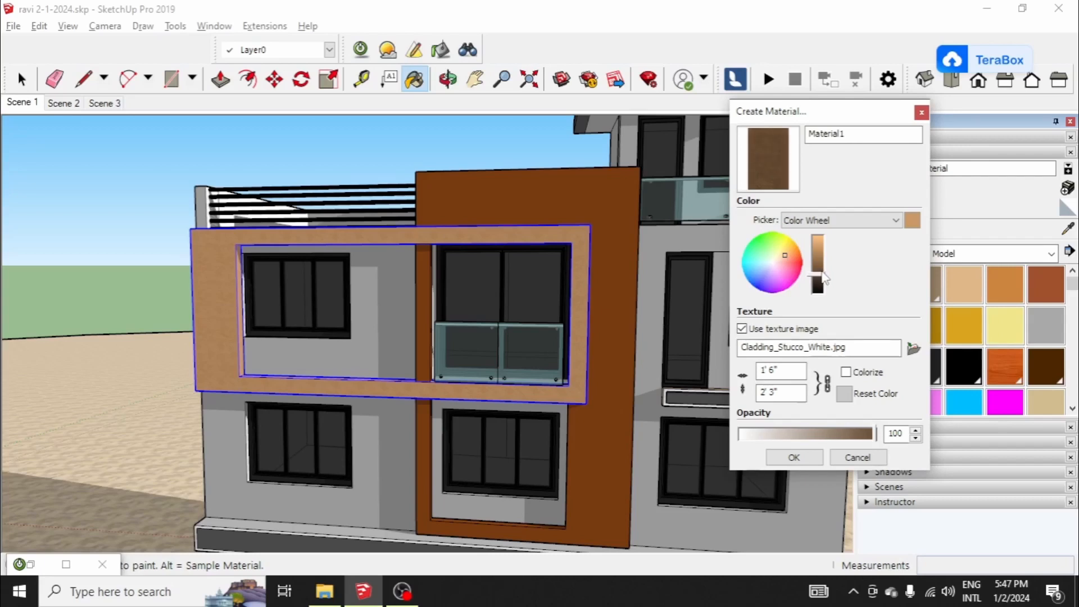
click(795, 458)
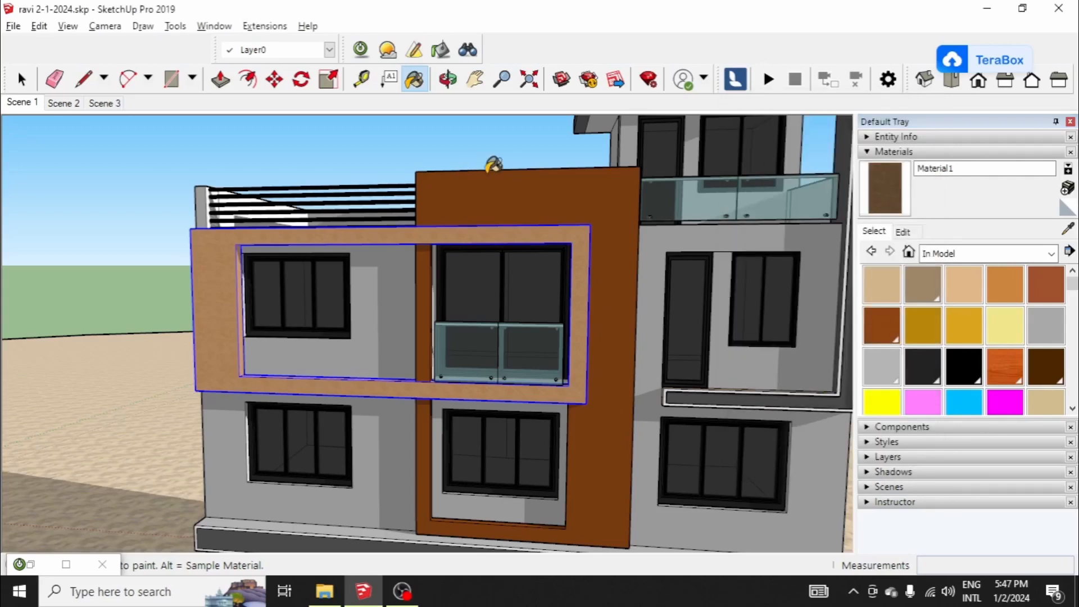
Step: Open the tall orange panel's group behind the frame and paint it with the dark brown stucco
mouse_move(550, 171)
middle_down()
mouse_move(541, 174)
mouse_move(562, 199)
mouse_move(553, 221)
mouse_move(653, 206)
mouse_move(638, 229)
middle_up()
scroll(653, 206, up, 1)
key(space)
double_click(643, 228)
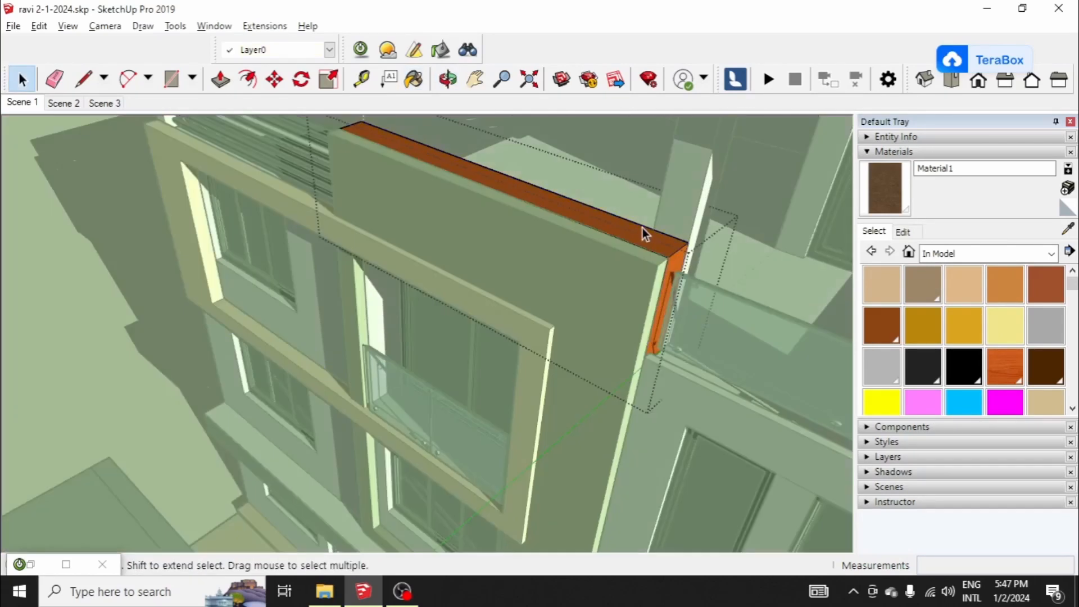
click(645, 228)
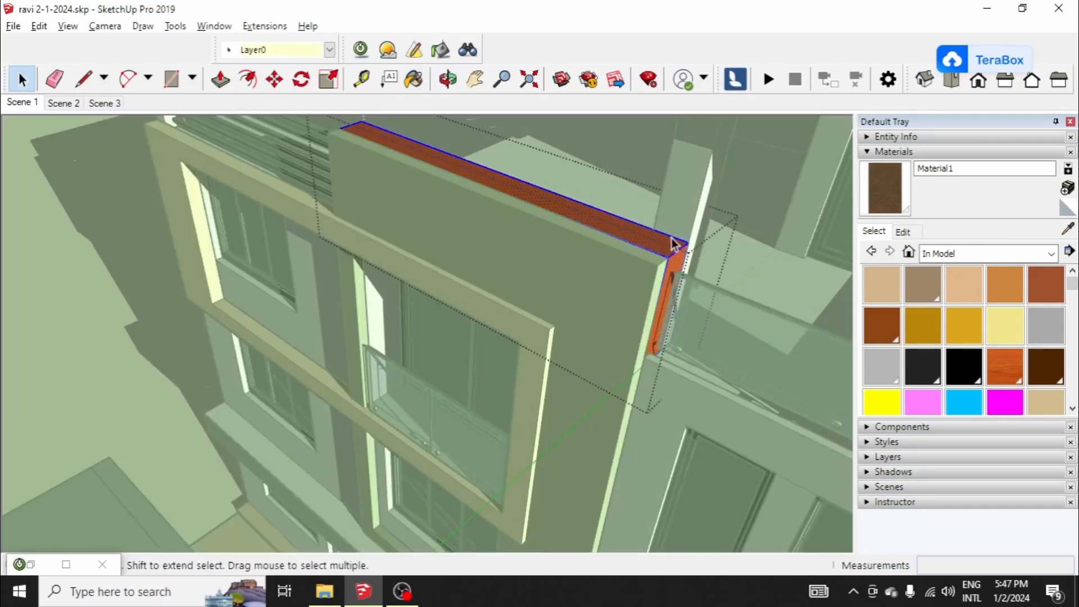
click(883, 180)
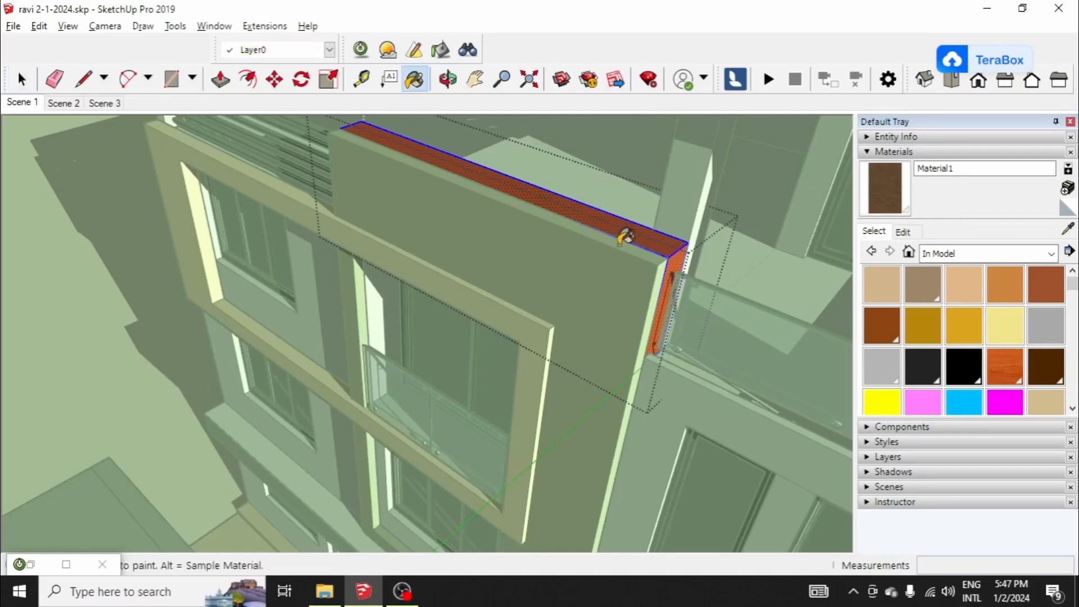
click(630, 228)
key(space)
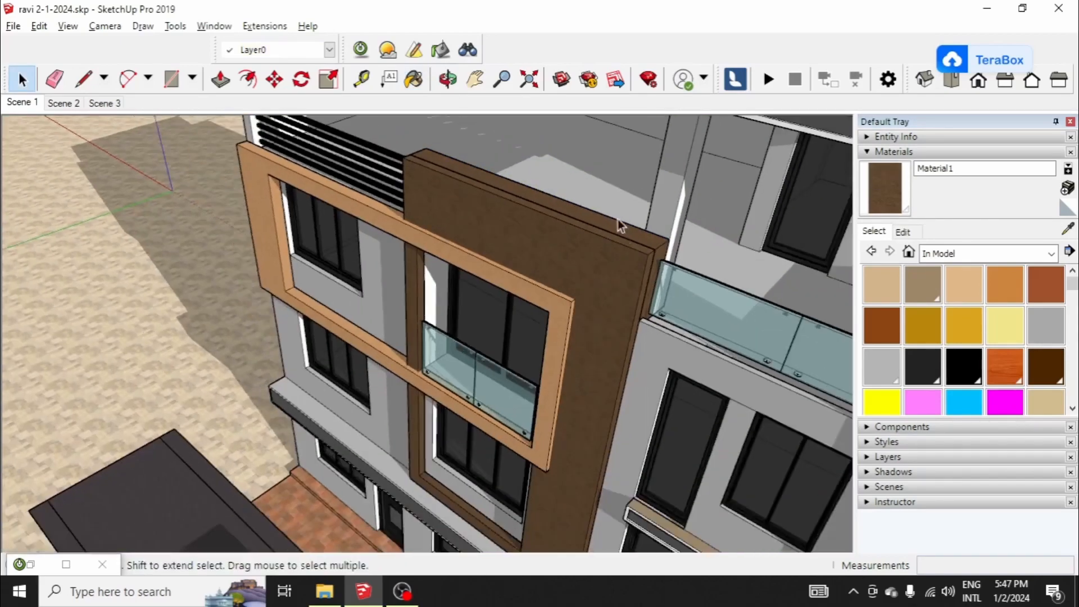
scroll(584, 226, down, 5)
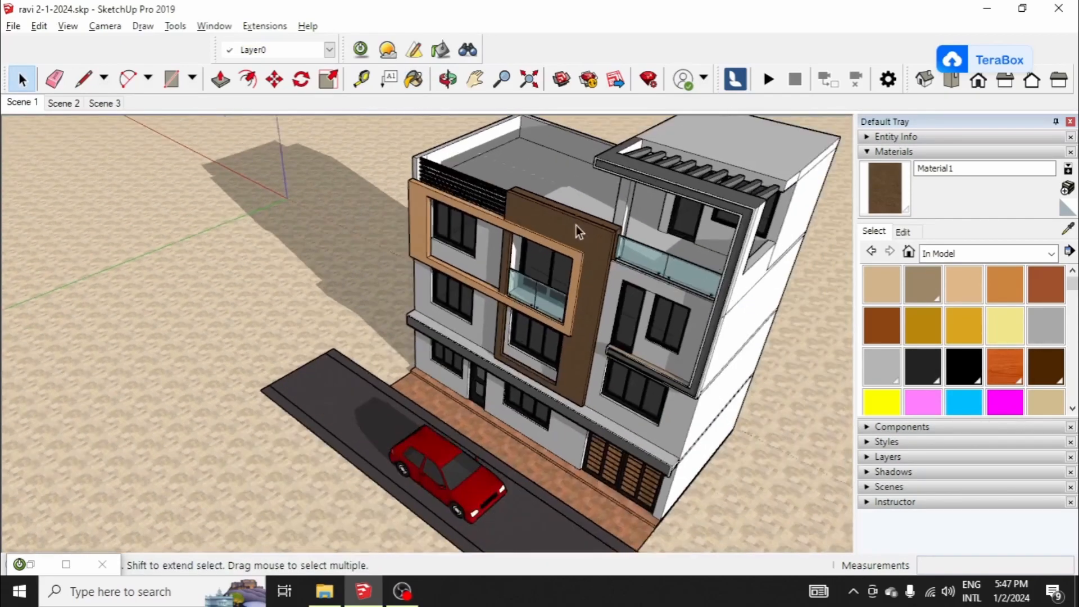
Step: Create a new material from the same stucco texture, coloured a neutral dark grey
middle_drag(576, 225, 672, 170)
middle_drag(618, 231, 595, 193)
scroll(545, 265, up, 3)
scroll(545, 265, up, 3)
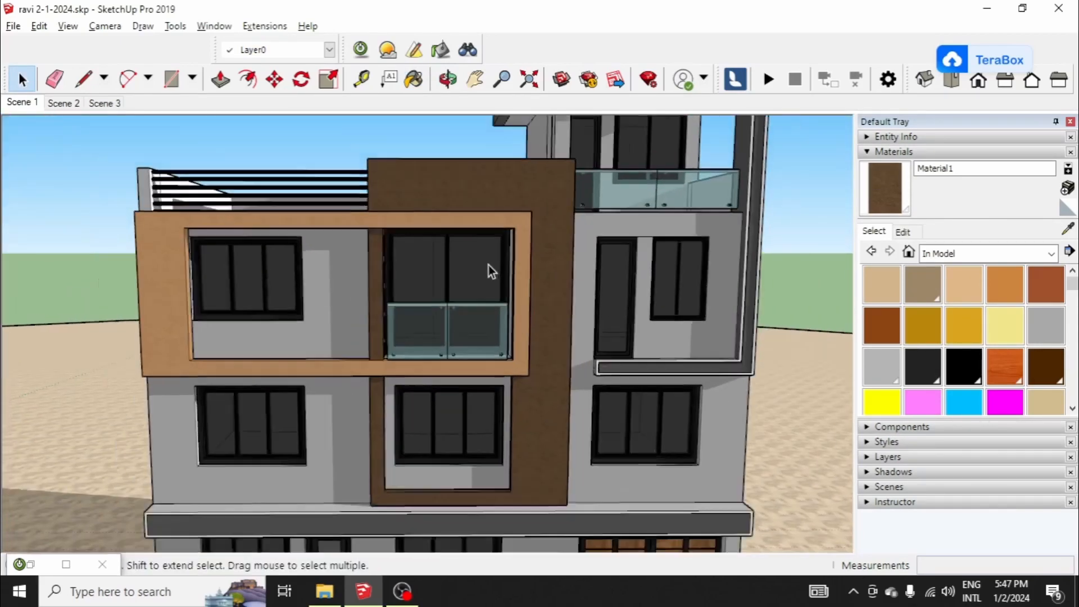
scroll(488, 264, down, 3)
scroll(632, 200, up, 7)
scroll(673, 167, down, 5)
scroll(643, 219, up, 6)
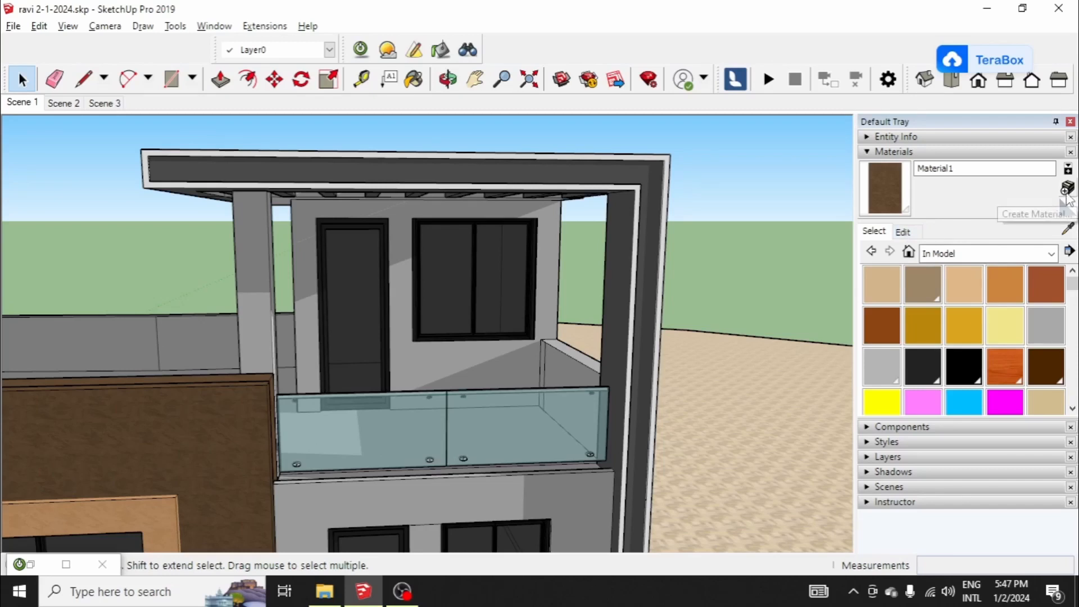
click(1068, 188)
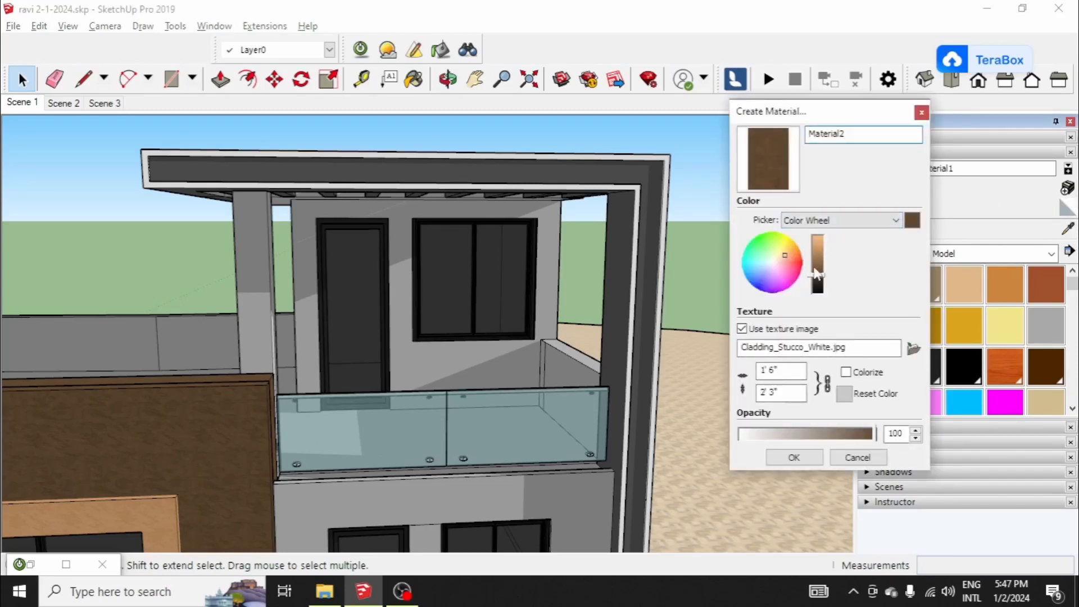
mouse_move(782, 258)
mouse_down()
mouse_move(775, 263)
mouse_move(820, 284)
mouse_up()
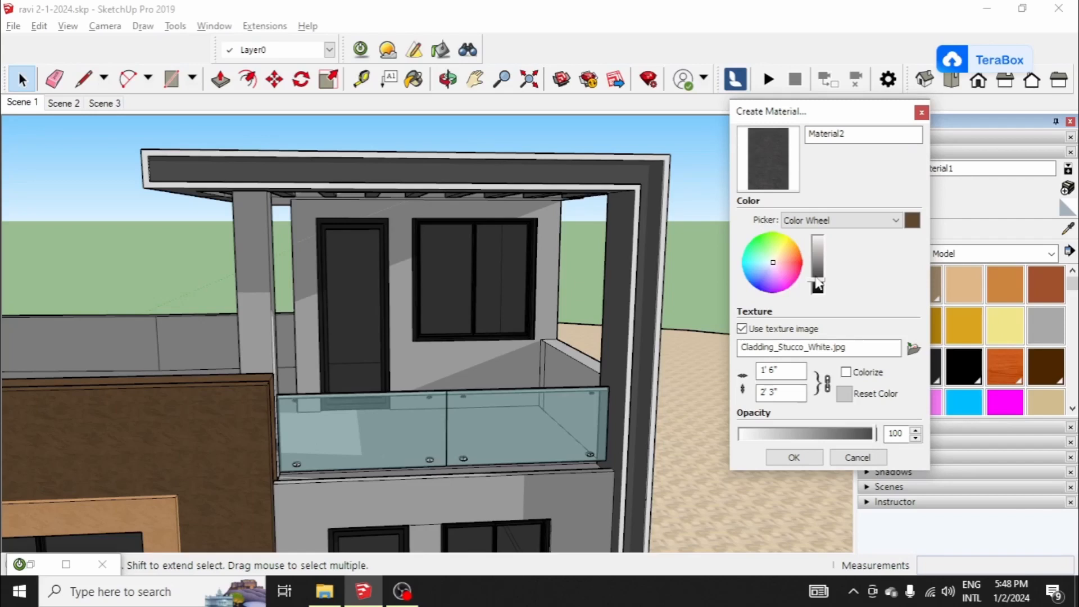
click(799, 456)
Step: Paint the dark faces of the L-shaped roof frame and the band above the ground floor with the dark grey stucco
click(897, 184)
scroll(651, 170, up, 5)
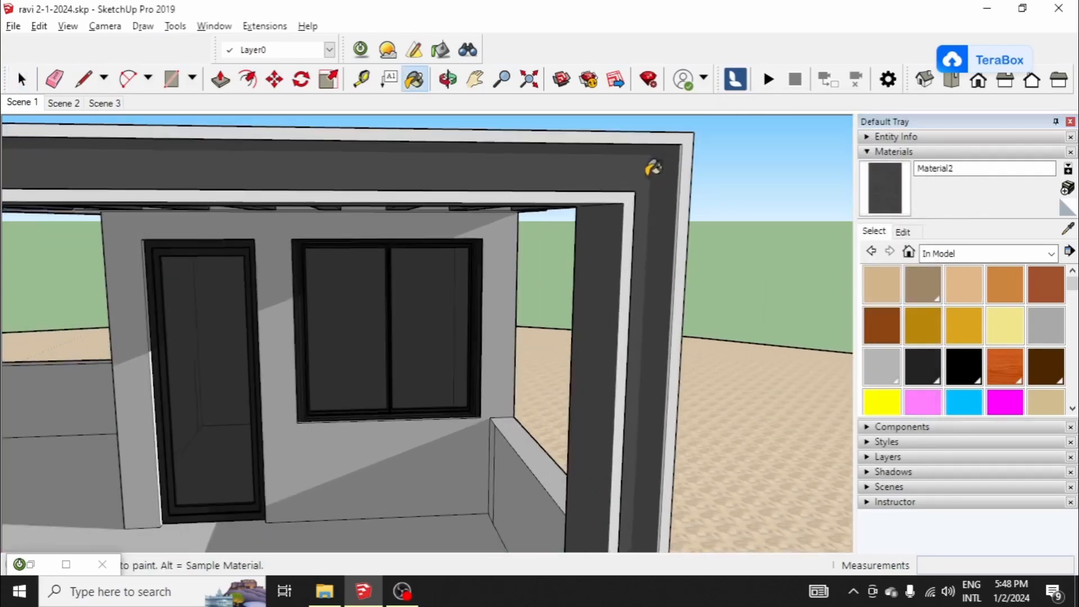
key(space)
click(646, 177)
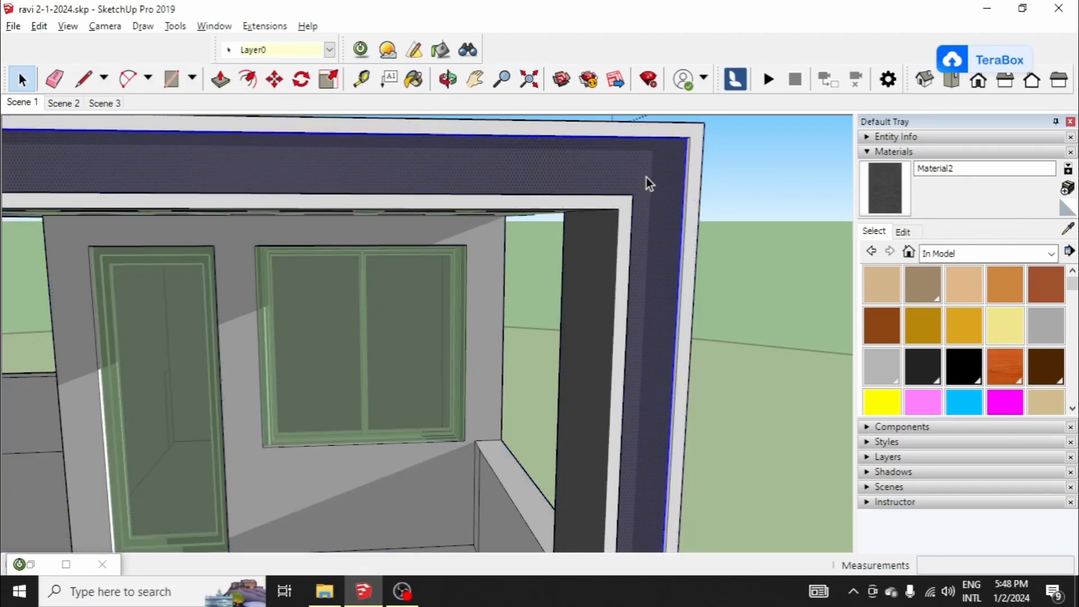
click(878, 174)
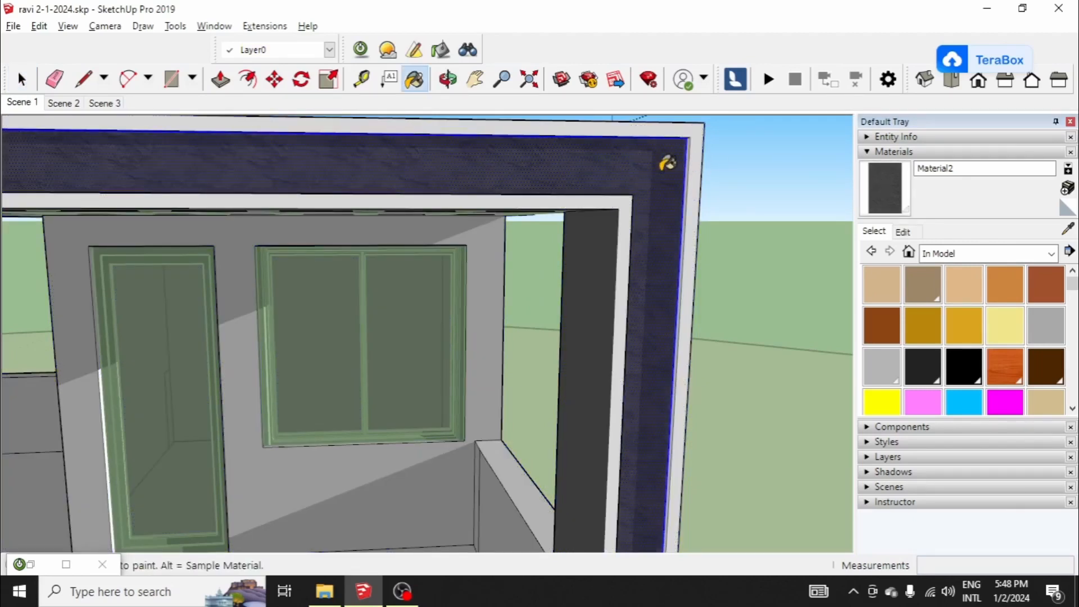
scroll(630, 165, down, 5)
scroll(597, 169, down, 5)
scroll(412, 416, up, 6)
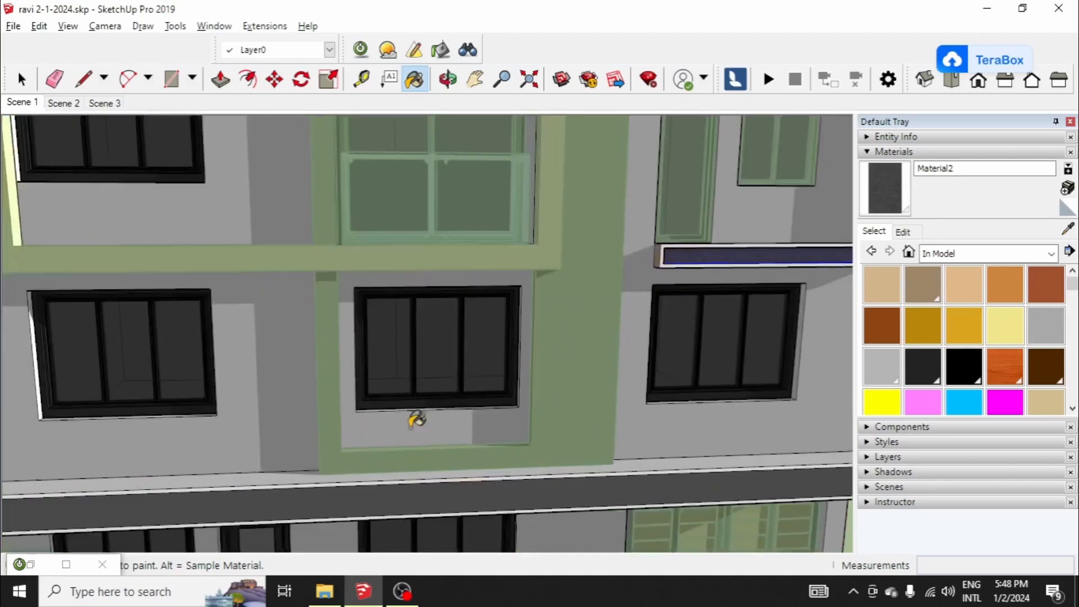
scroll(415, 390, down, 8)
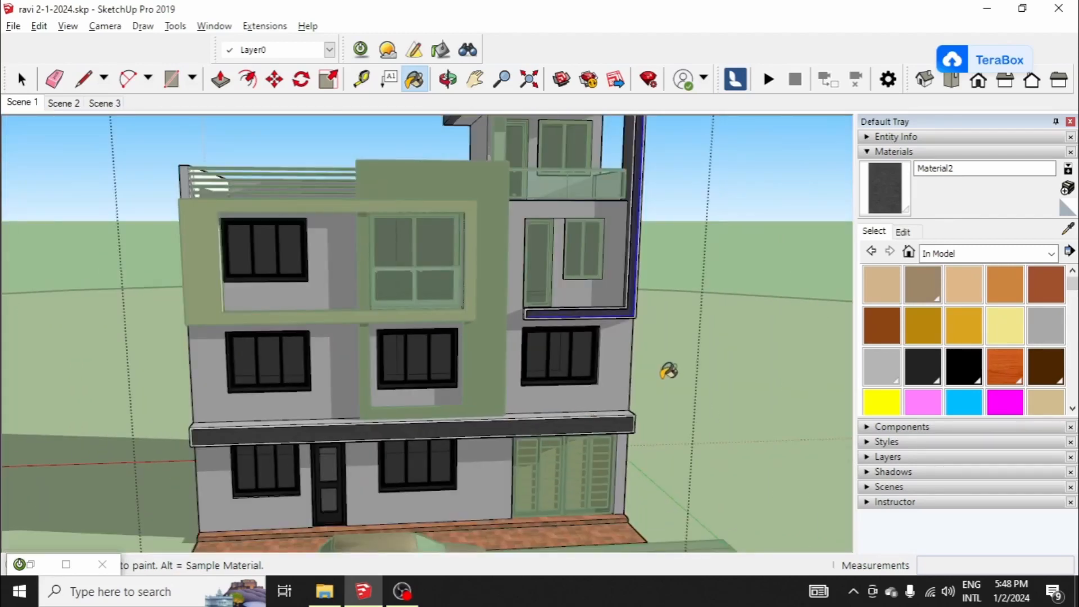
key(space)
key(Escape)
Step: Select the main house group and create a light greenish-grey material from the same stucco texture
scroll(644, 319, up, 6)
click(573, 343)
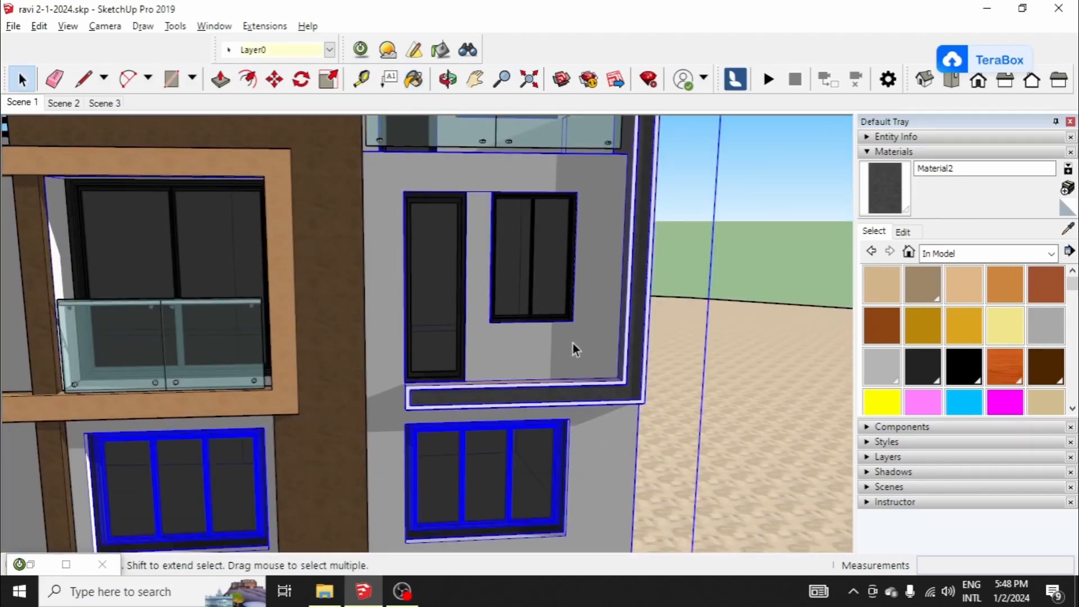
scroll(655, 316, down, 6)
scroll(654, 316, down, 3)
middle_drag(542, 366, 843, 369)
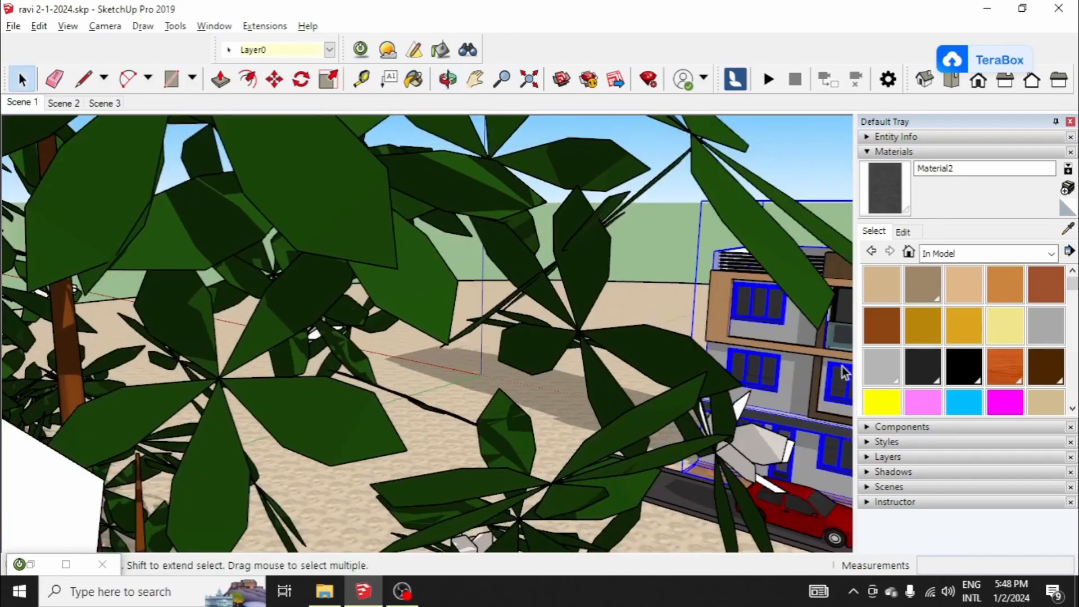
scroll(388, 299, down, 4)
scroll(748, 307, up, 6)
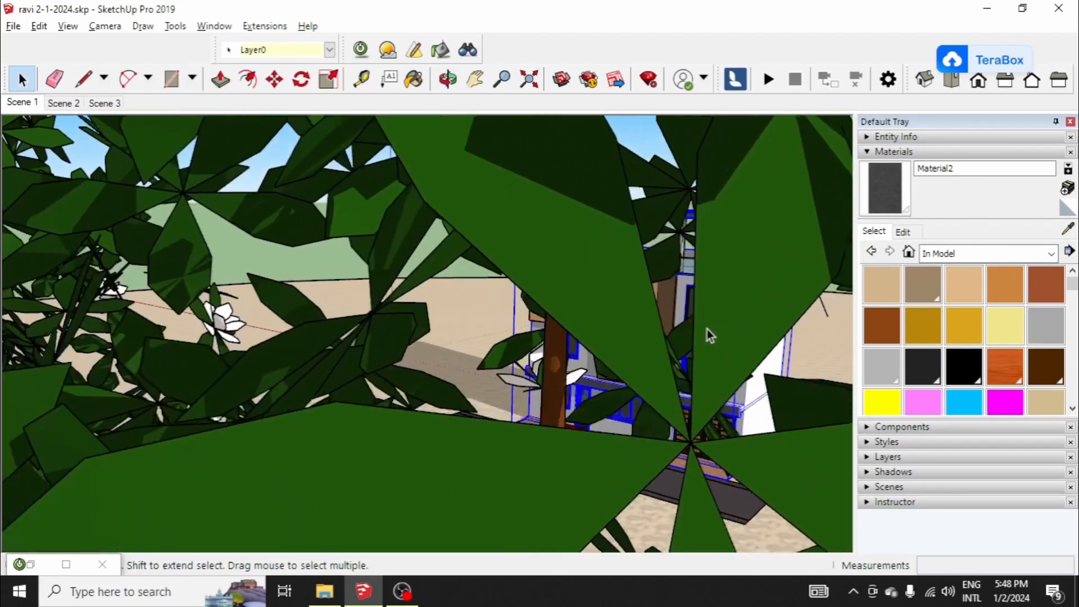
scroll(712, 319, up, 10)
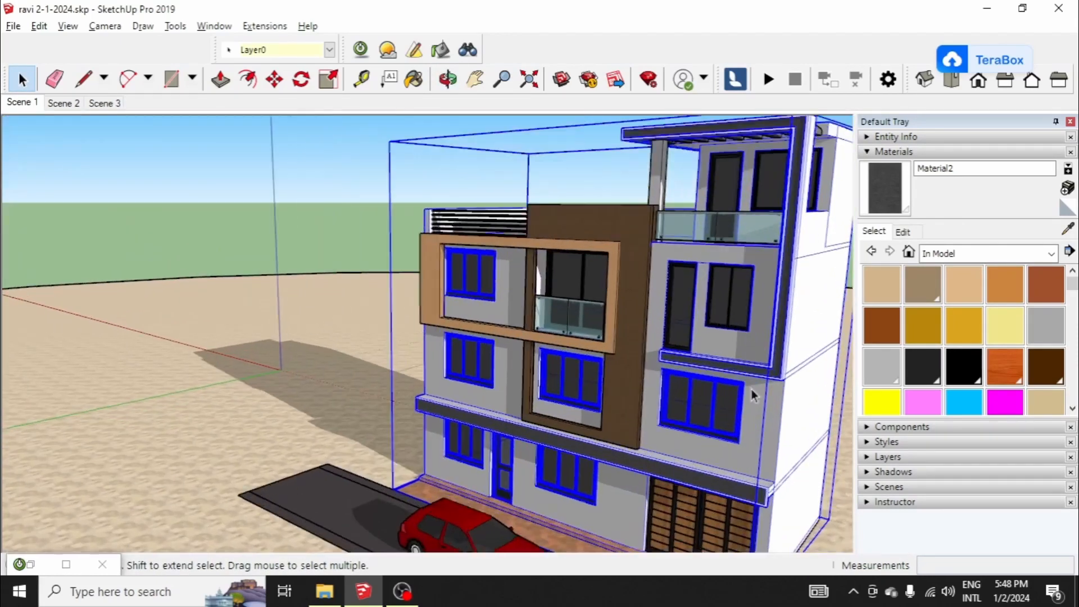
scroll(765, 346, down, 3)
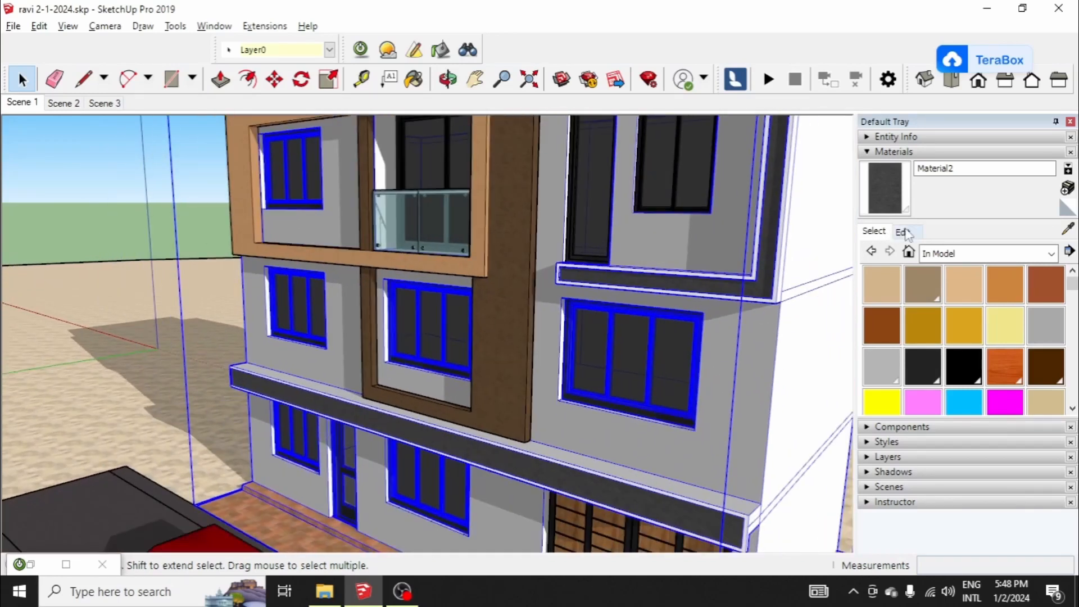
click(1067, 189)
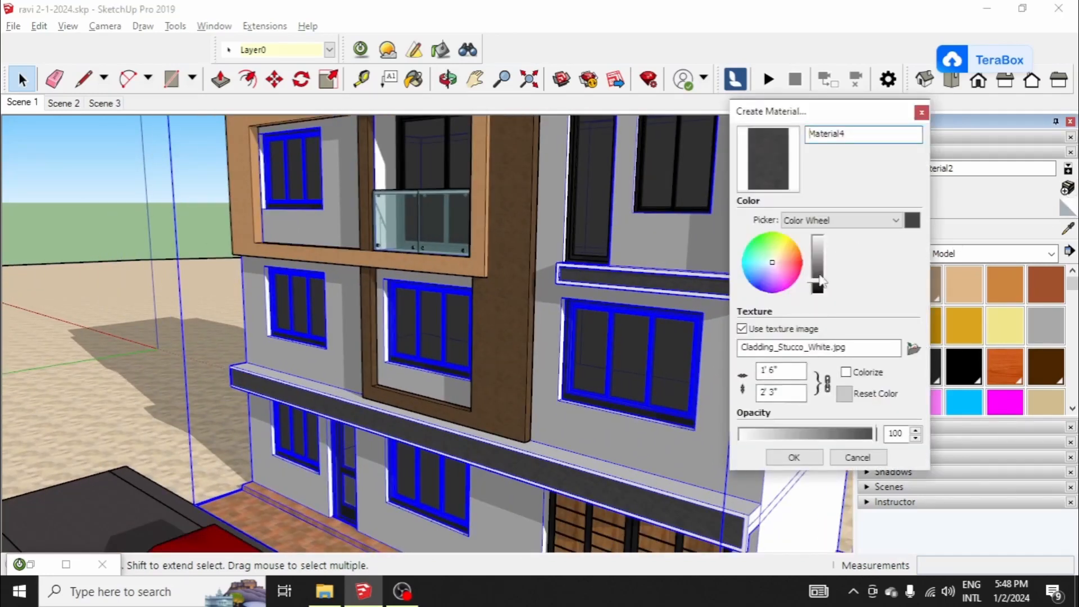
drag(818, 285, 819, 271)
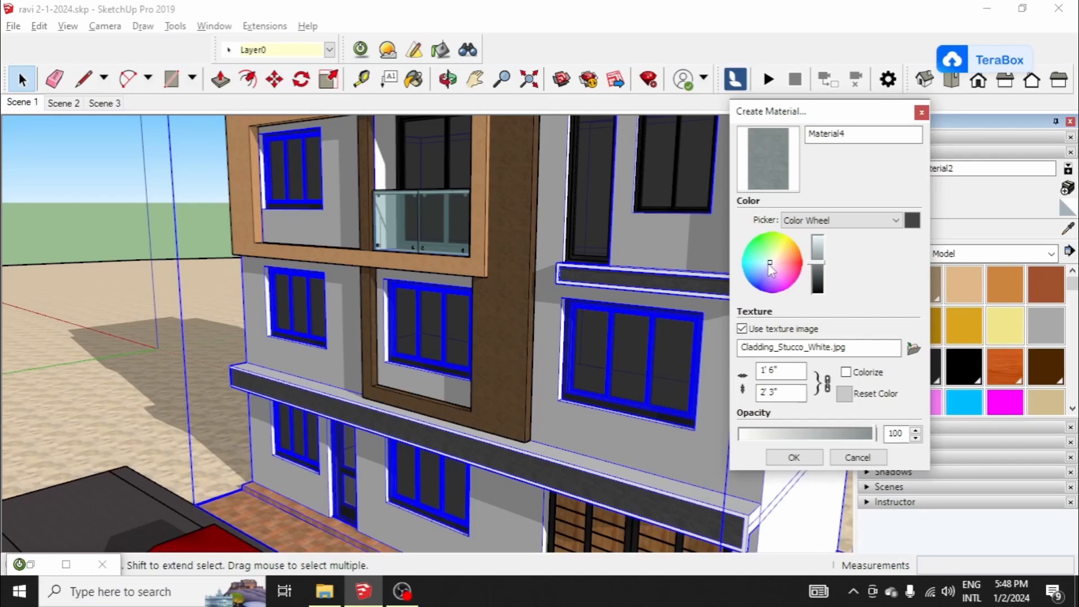
click(818, 262)
click(817, 257)
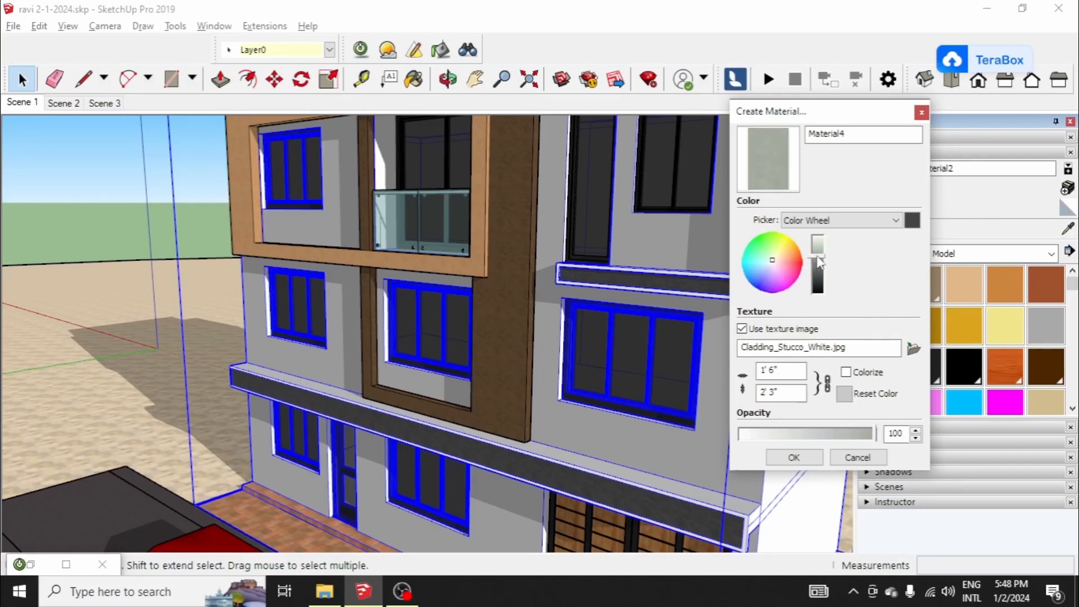
click(819, 262)
click(794, 457)
Step: Select the front wall faces inside the house group and paint them with the greenish-grey stucco
click(883, 173)
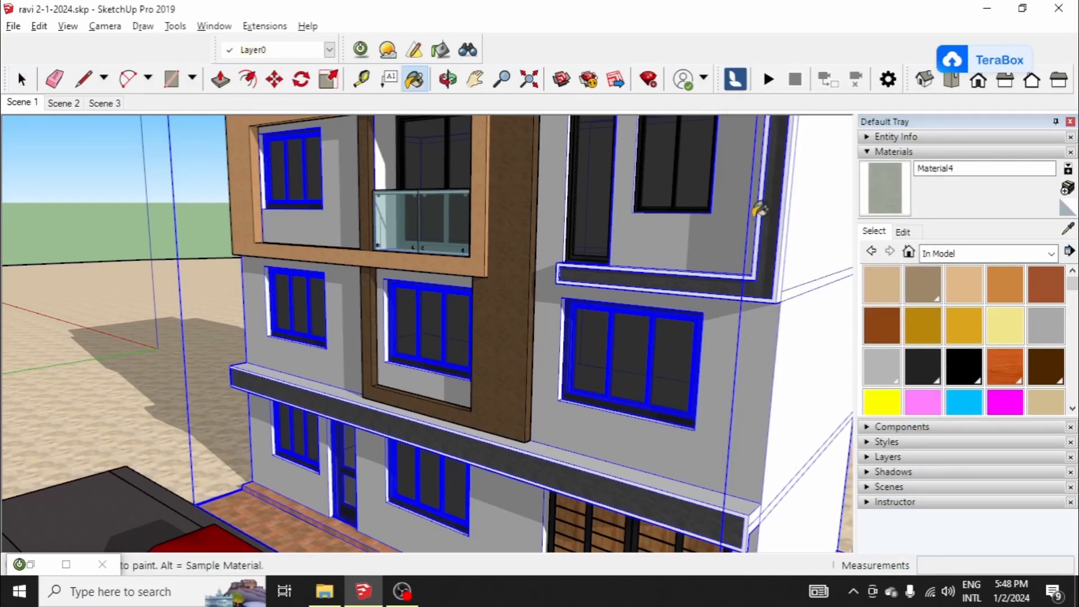
key(space)
triple_click(713, 242)
key(Escape)
key(b)
mouse_move(650, 246)
middle_down()
mouse_move(584, 264)
mouse_move(565, 419)
middle_up()
scroll(534, 421, down, 5)
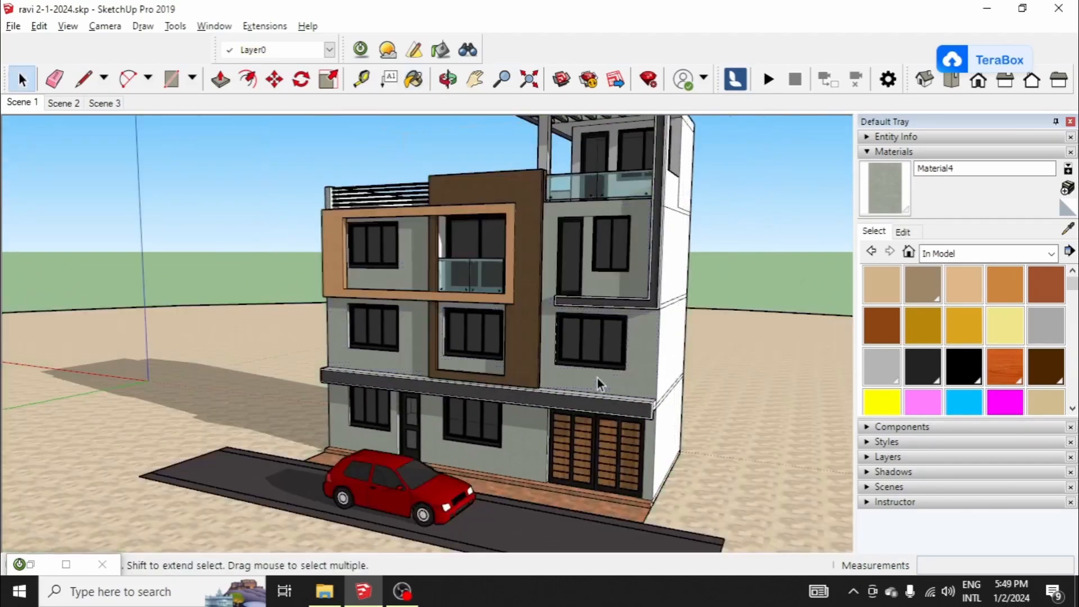
Step: Examine the repainted facade of the house from several angles
key(o)
drag(664, 332, 689, 330)
middle_drag(689, 330, 631, 369)
scroll(629, 373, up, 3)
scroll(524, 294, down, 3)
middle_drag(524, 298, 483, 338)
scroll(506, 338, up, 3)
scroll(561, 336, down, 1)
scroll(632, 331, up, 3)
middle_drag(632, 333, 561, 360)
scroll(562, 360, down, 2)
scroll(561, 360, down, 2)
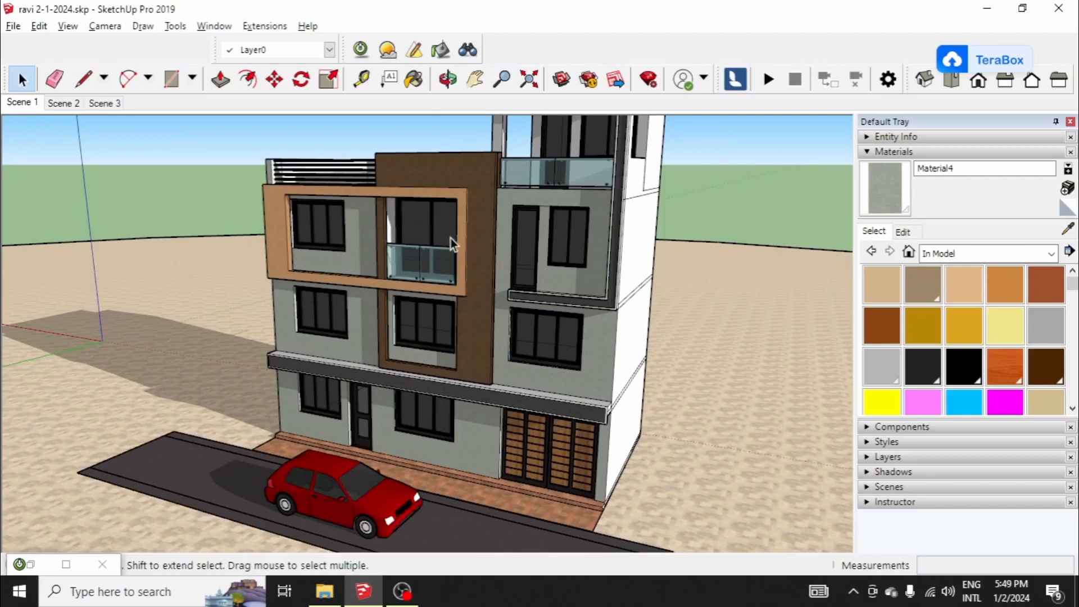
Step: Open the roof-terrace column's group and paint the whole column with the greenish-grey stucco
middle_drag(451, 238, 541, 261)
scroll(522, 184, up, 5)
scroll(477, 183, up, 2)
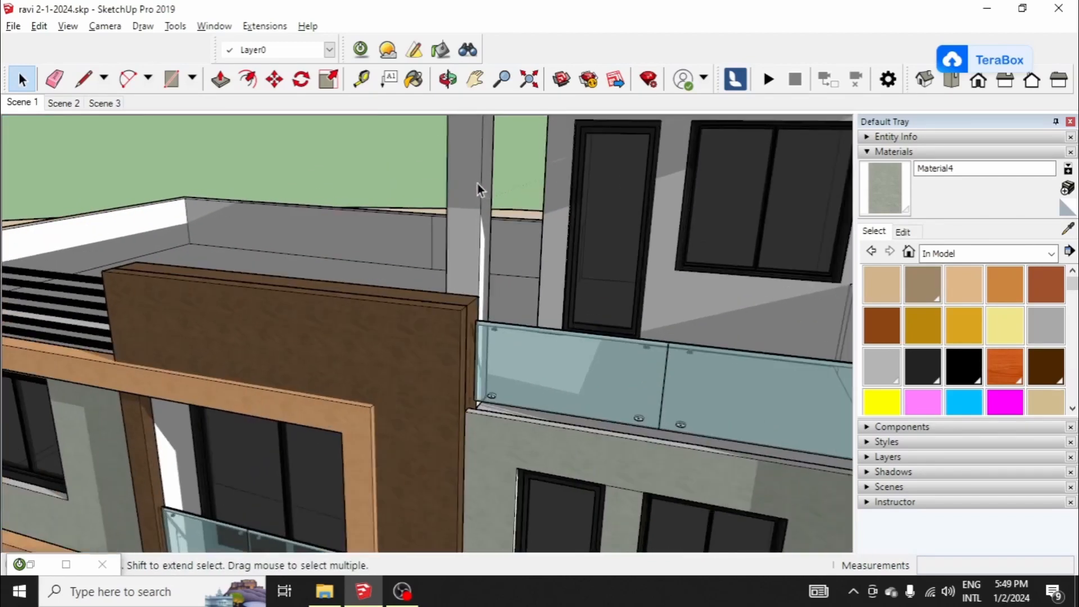
double_click(476, 182)
click(869, 185)
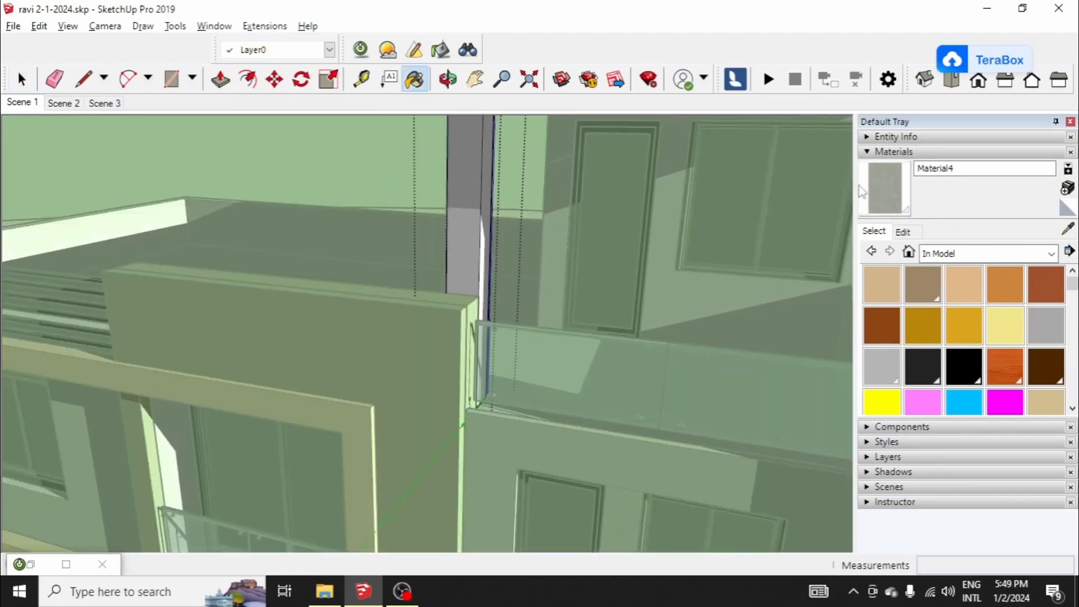
key(ctrl+a)
click(477, 185)
key(space)
key(Escape)
scroll(472, 196, down, 4)
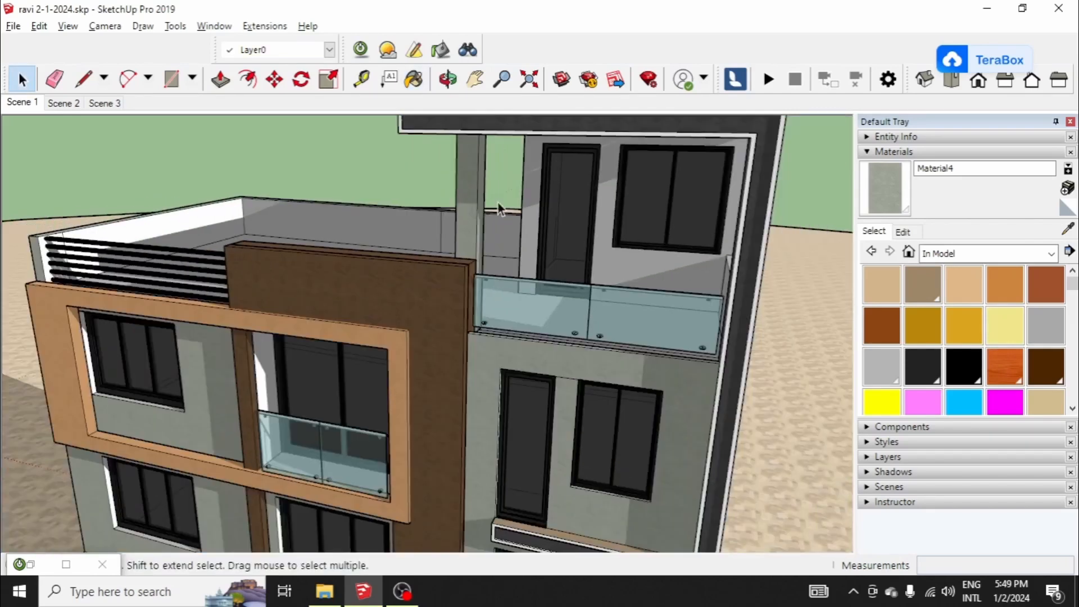
Step: Open the house group at the roof terrace and paint the room's front wall faces with the greenish-grey stucco
scroll(635, 304, up, 3)
scroll(703, 298, up, 2)
double_click(738, 263)
click(738, 262)
click(884, 190)
click(695, 269)
middle_drag(528, 256, 92, 267)
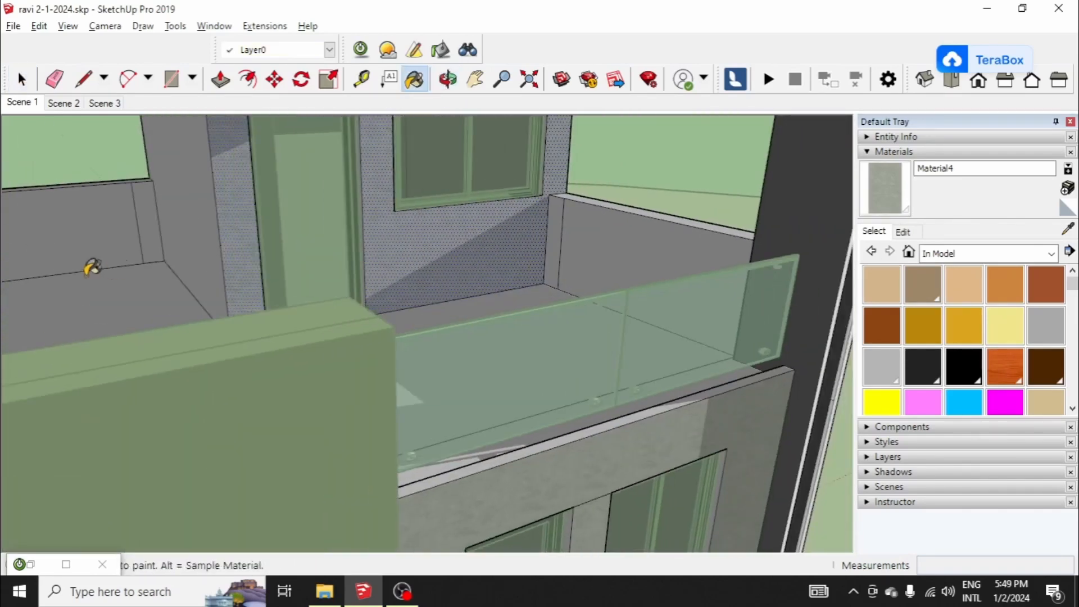
Step: Paint the roof terrace's inner parapet faces with the greenish-grey stucco
scroll(270, 256, down, 5)
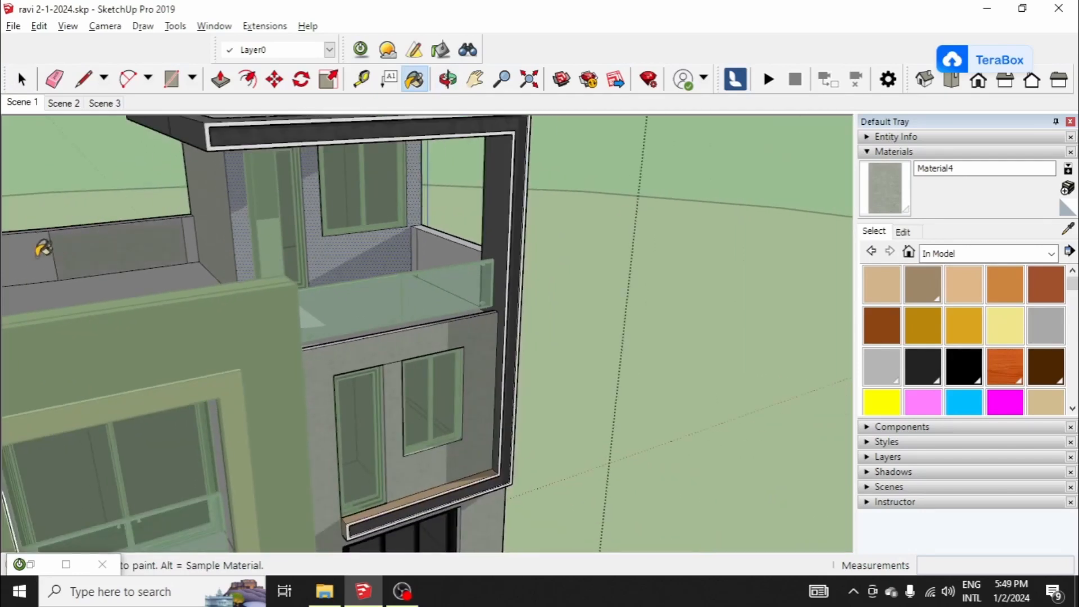
scroll(347, 246, down, 2)
scroll(346, 247, down, 4)
scroll(375, 246, up, 4)
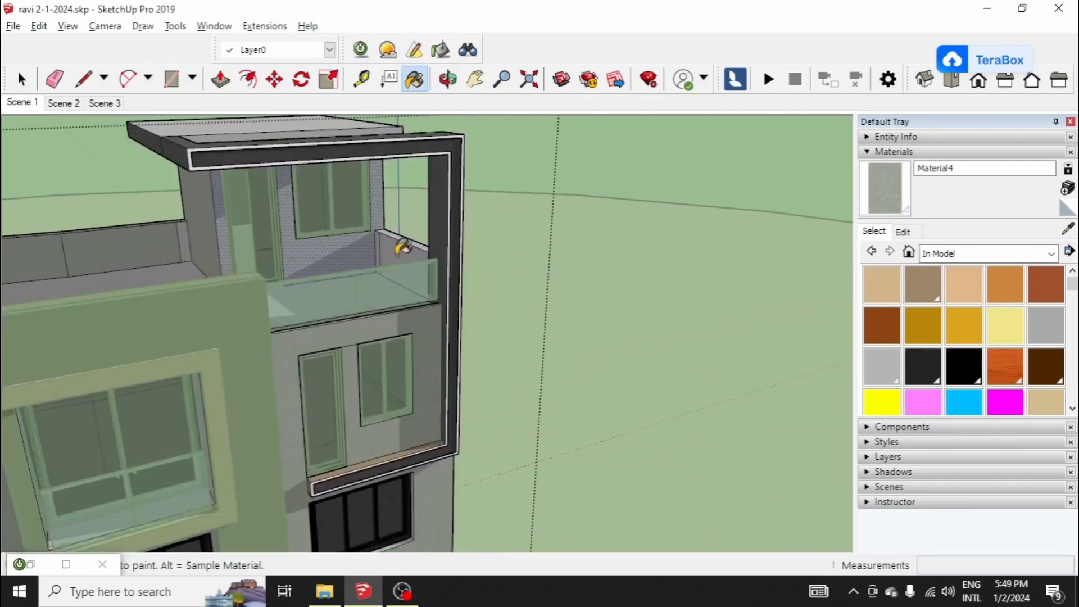
scroll(416, 270, down, 4)
middle_drag(423, 292, 242, 225)
scroll(241, 225, up, 3)
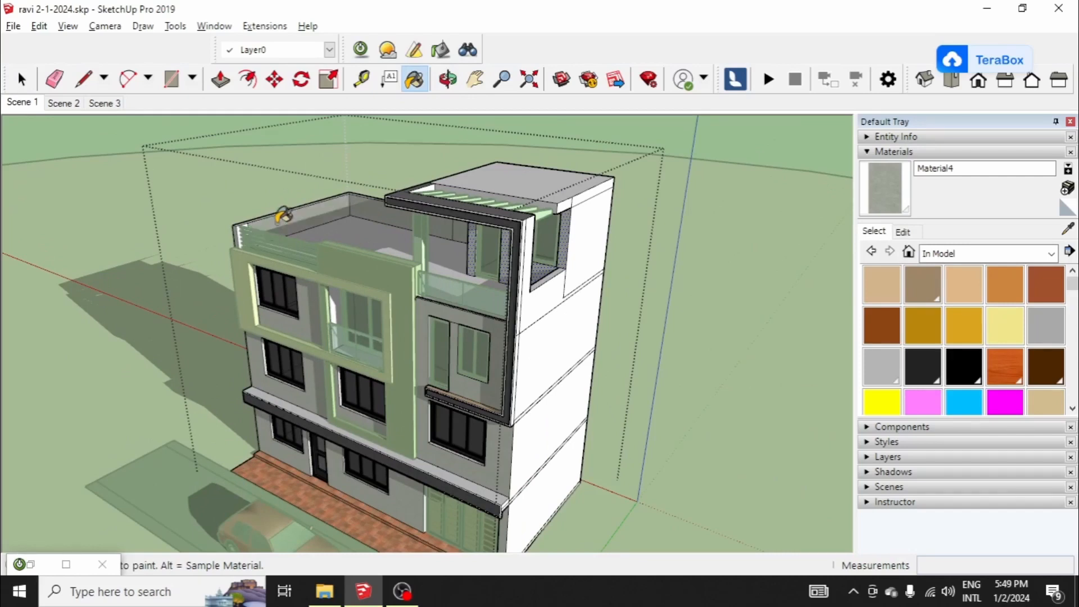
scroll(283, 215, up, 6)
click(160, 220)
Step: Paint the parapet and upper-storey faces of the house's shaded side wall with the greenish-grey stucco
scroll(306, 240, down, 3)
middle_drag(308, 241, 503, 197)
scroll(399, 269, down, 3)
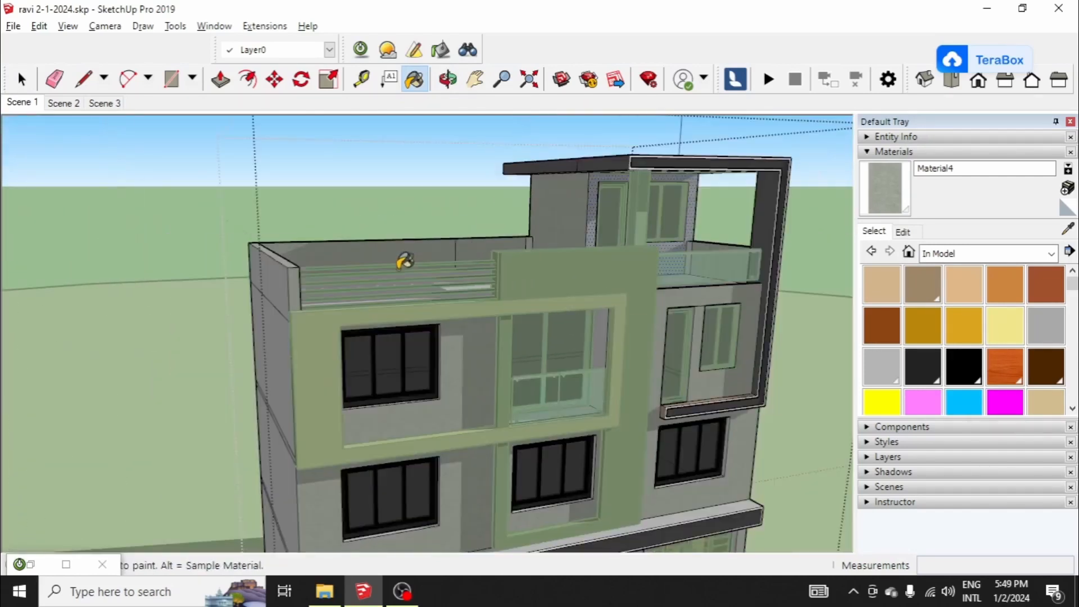
middle_drag(405, 261, 478, 242)
click(299, 284)
click(303, 330)
scroll(301, 332, down, 2)
click(300, 436)
Step: Paint the side wall's ground-floor face and narrow floor-line strips with the greenish-grey stucco, and restore the Scene 1 view
scroll(306, 335, down, 1)
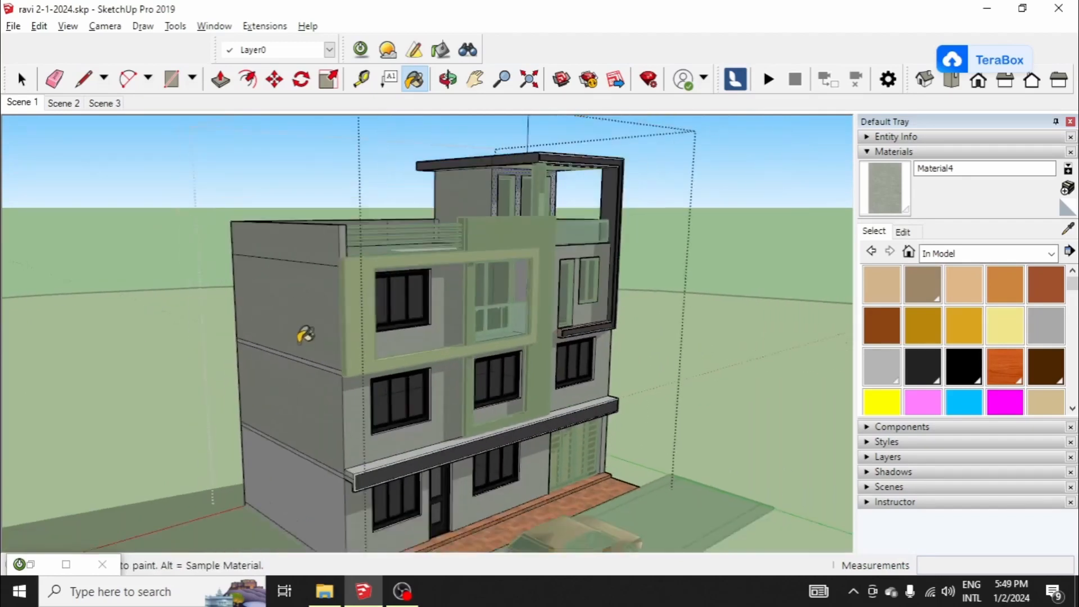
scroll(356, 448, up, 6)
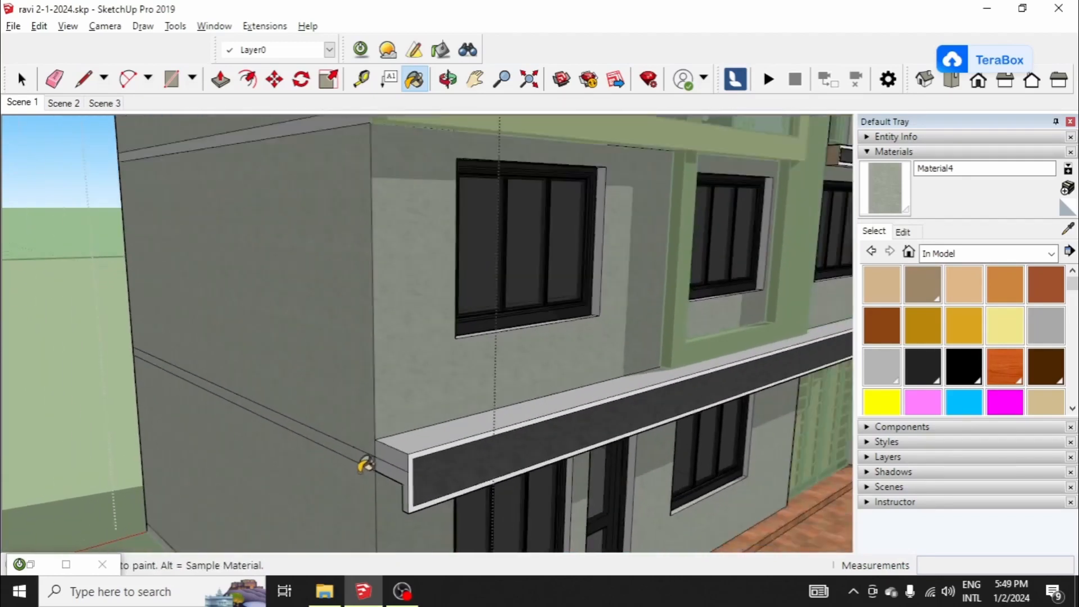
scroll(313, 217, down, 3)
scroll(344, 251, up, 2)
scroll(308, 272, down, 3)
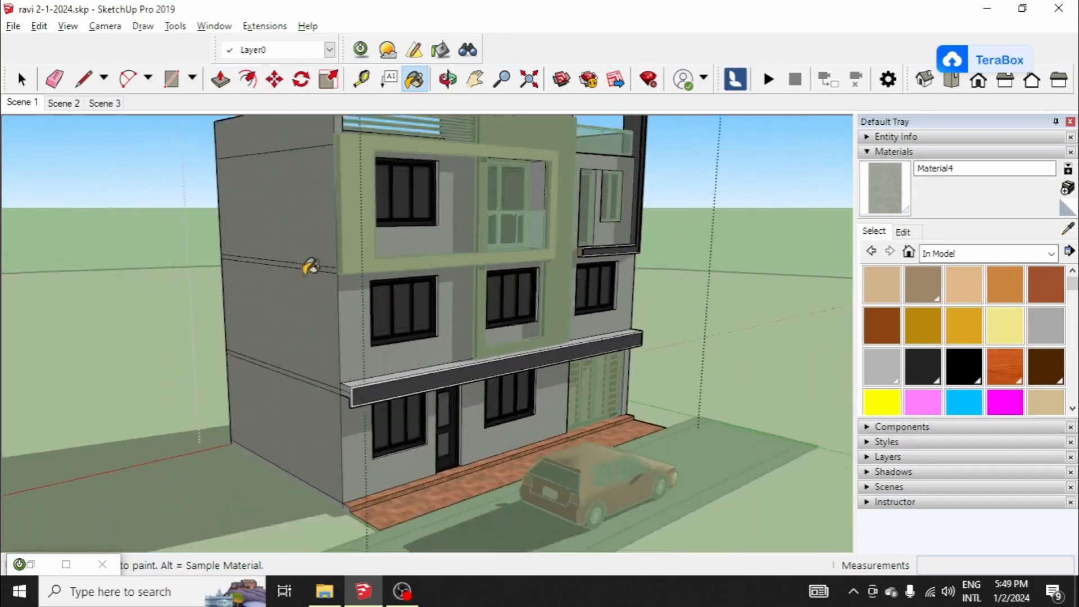
key(space)
mouse_move(521, 364)
middle_down()
mouse_move(622, 319)
mouse_move(437, 323)
mouse_move(575, 377)
mouse_move(336, 354)
middle_up()
scroll(130, 246, down, 3)
click(13, 106)
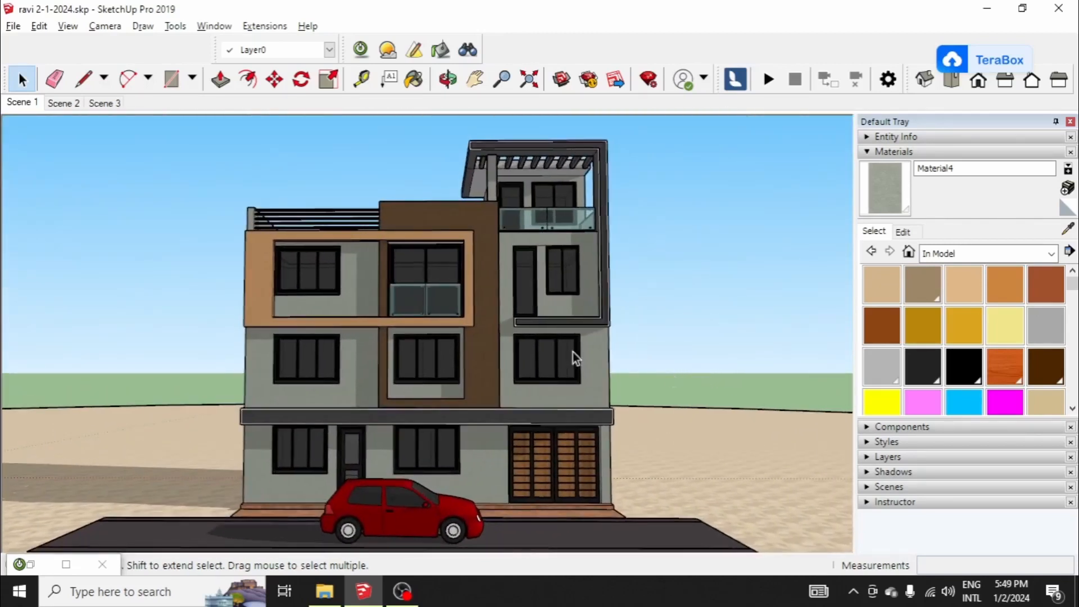
Step: Paint the underside of the roof slab above the terrace with the greenish-grey stucco and leave the house group
scroll(487, 183, up, 10)
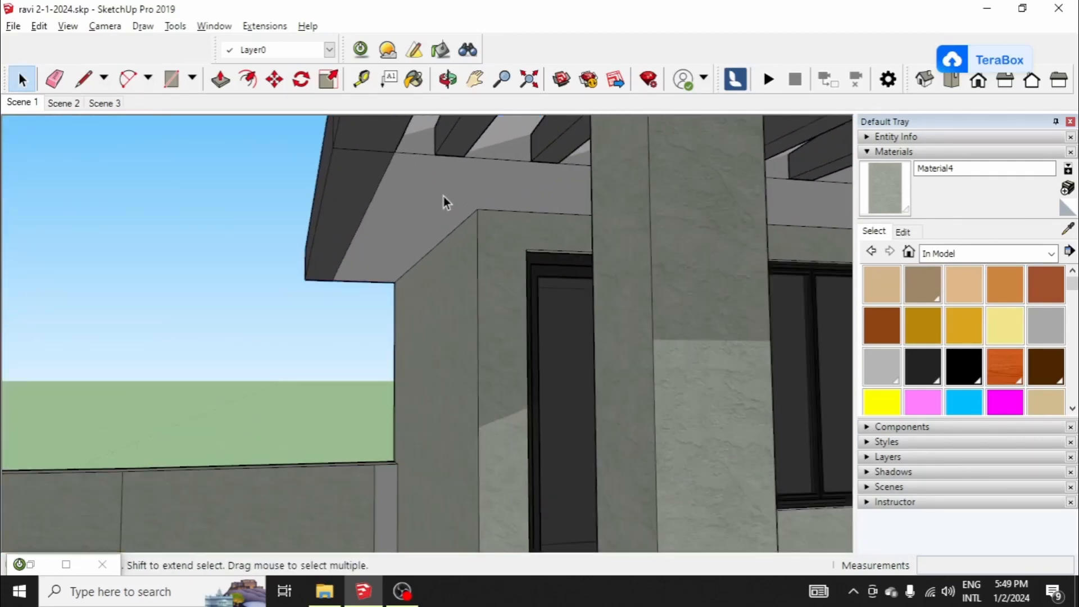
click(441, 194)
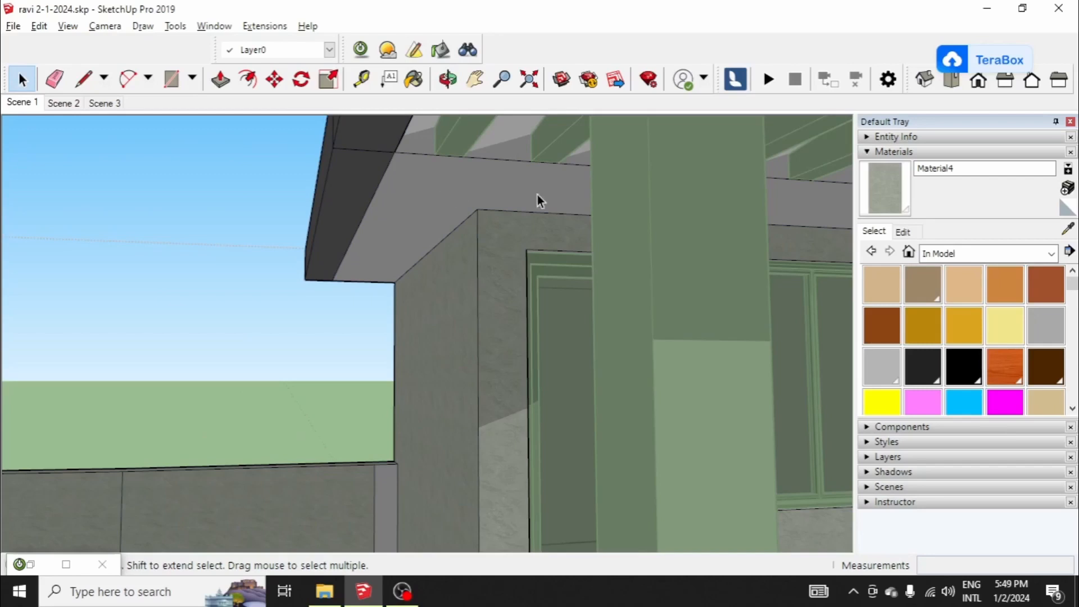
click(885, 196)
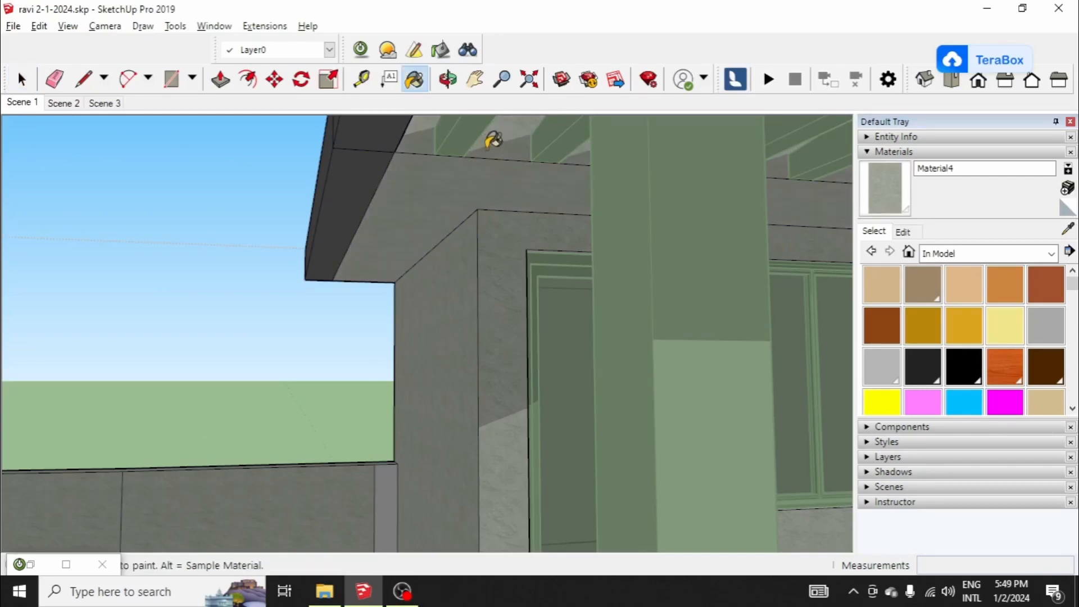
scroll(423, 186, down, 3)
scroll(425, 186, down, 5)
key(space)
middle_drag(530, 241, 608, 371)
key(Escape)
Step: Examine the painted house and its surroundings from several angles and distances
scroll(579, 272, down, 5)
scroll(407, 362, down, 3)
scroll(432, 405, up, 3)
middle_drag(432, 405, 477, 359)
scroll(477, 359, down, 5)
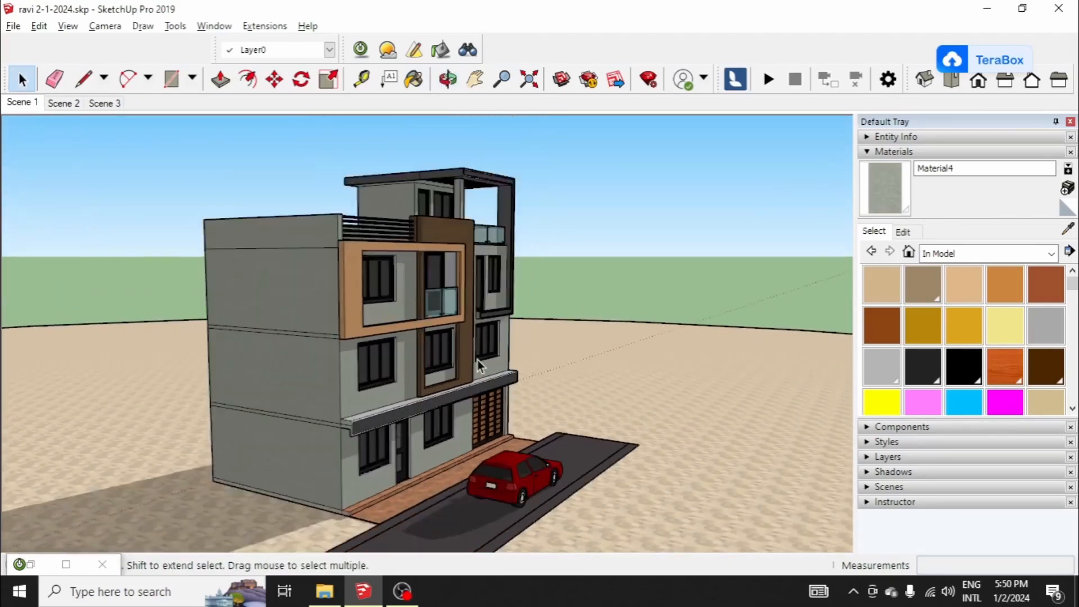
scroll(471, 356, down, 2)
middle_drag(568, 366, 343, 416)
scroll(330, 345, up, 2)
scroll(329, 350, down, 1)
scroll(402, 363, down, 1)
middle_drag(403, 363, 413, 374)
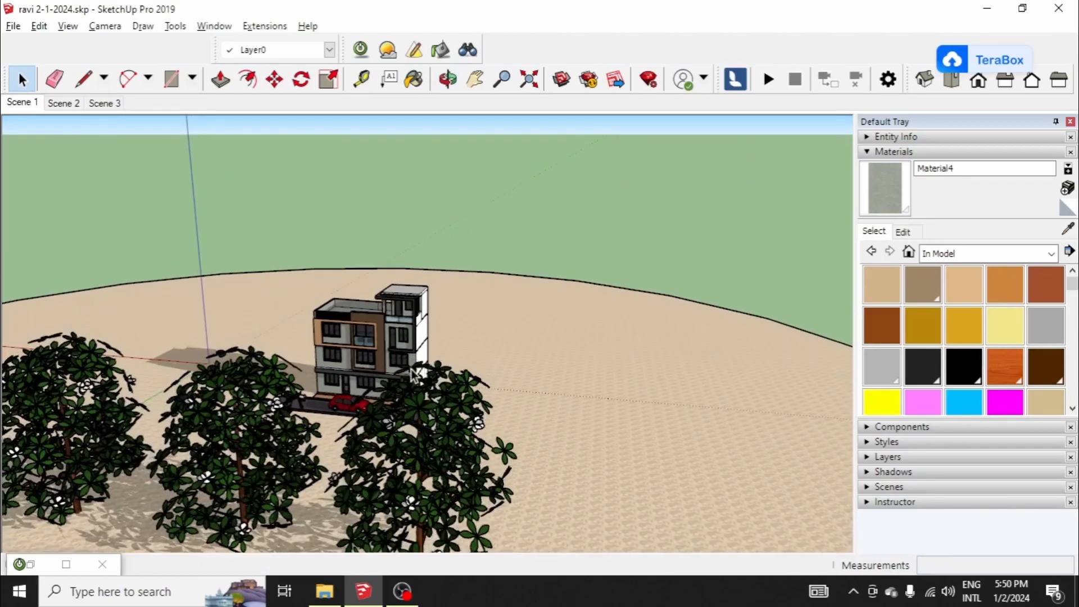
scroll(322, 308, up, 2)
scroll(330, 347, up, 1)
middle_drag(331, 346, 431, 365)
scroll(414, 391, up, 4)
scroll(423, 341, up, 2)
scroll(452, 416, up, 2)
middle_drag(452, 417, 275, 330)
scroll(291, 228, up, 6)
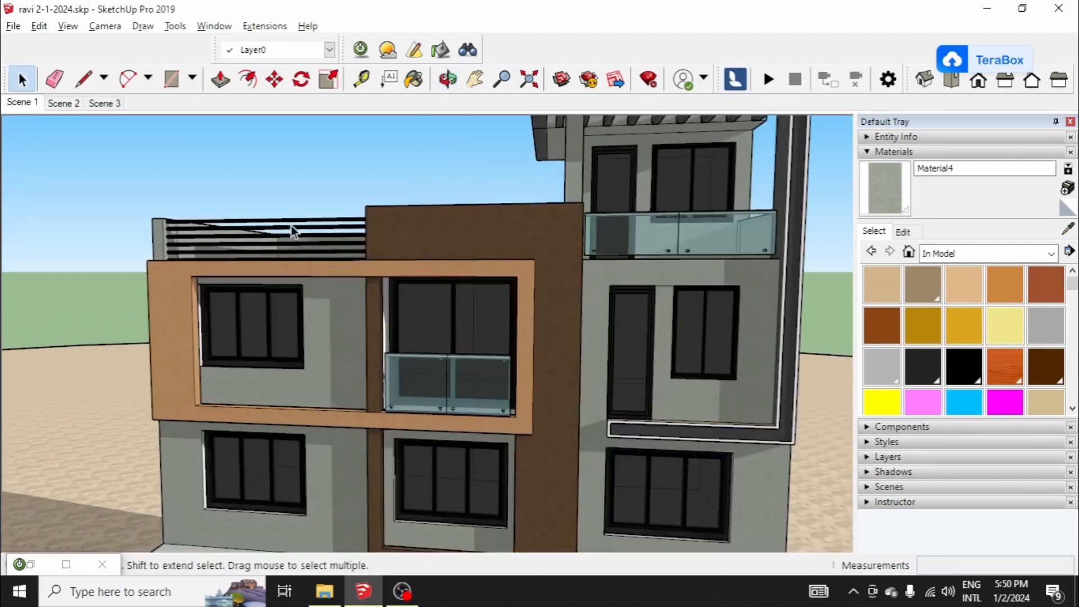
Step: Select the roof-terrace railing, sample its black material 0137_Black and set that material's opacity to 93
scroll(378, 308, down, 5)
scroll(443, 324, up, 5)
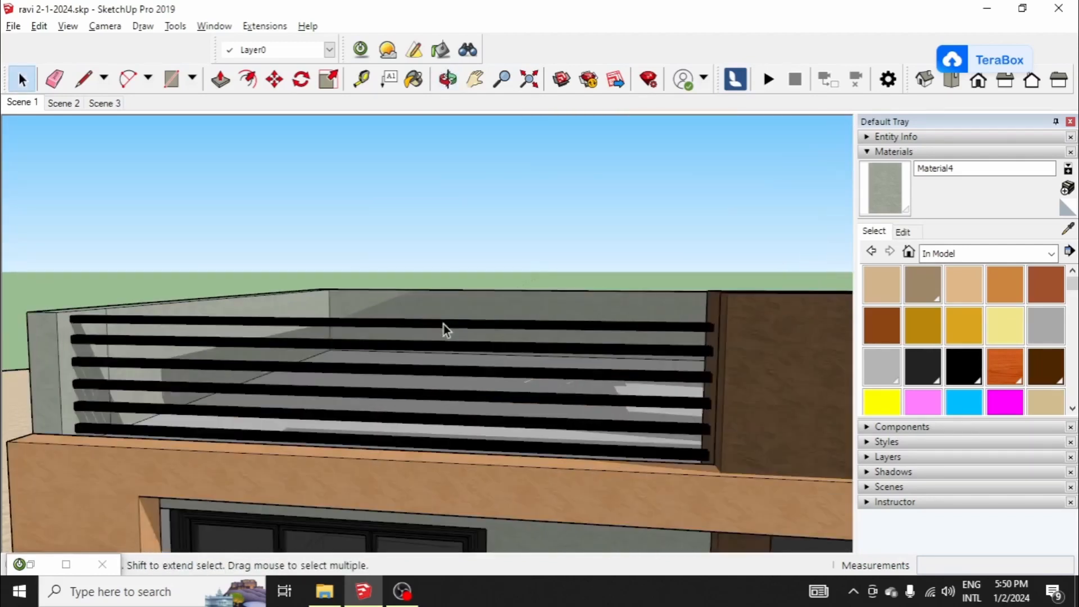
click(443, 325)
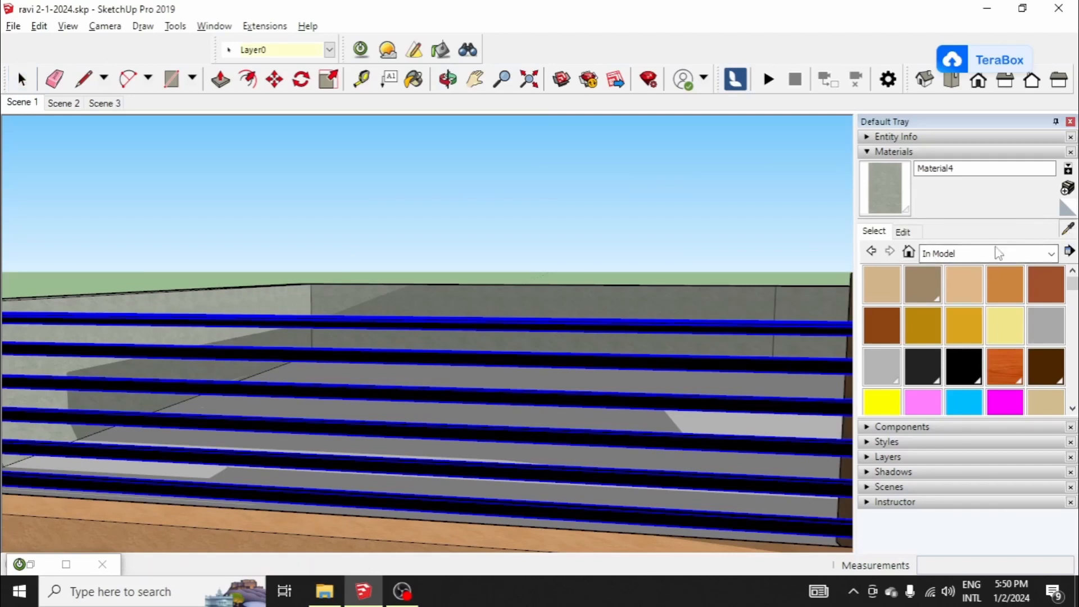
alt+click(720, 359)
scroll(651, 289, down, 4)
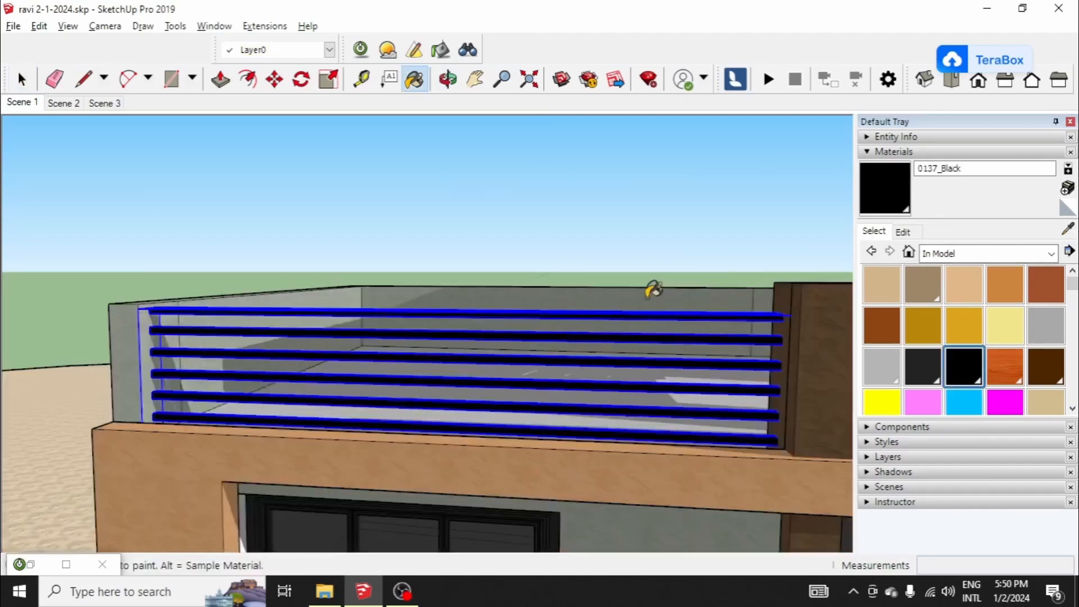
click(903, 231)
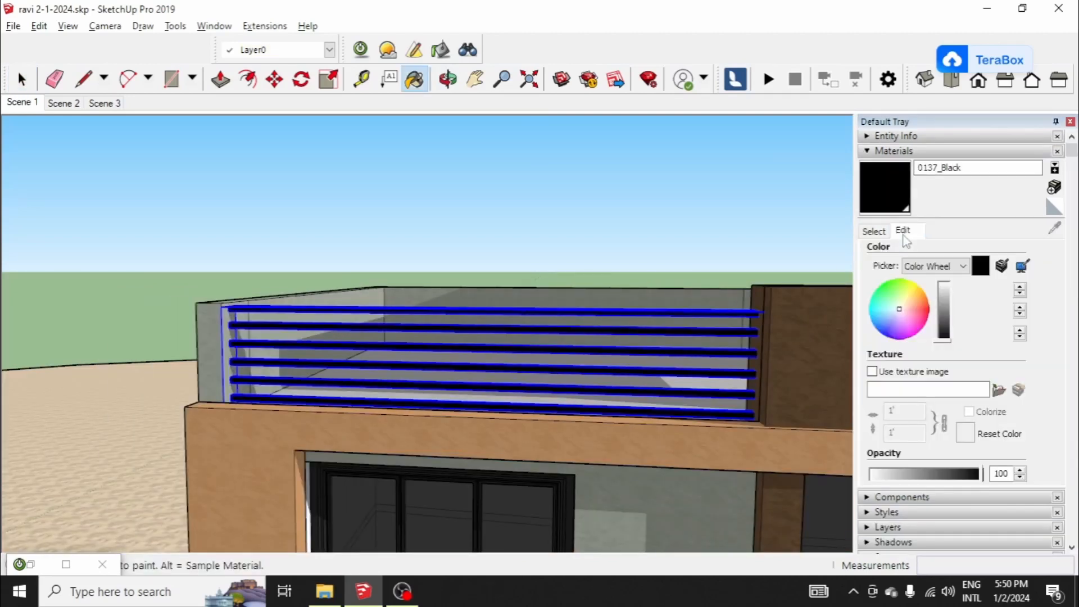
drag(984, 474, 976, 476)
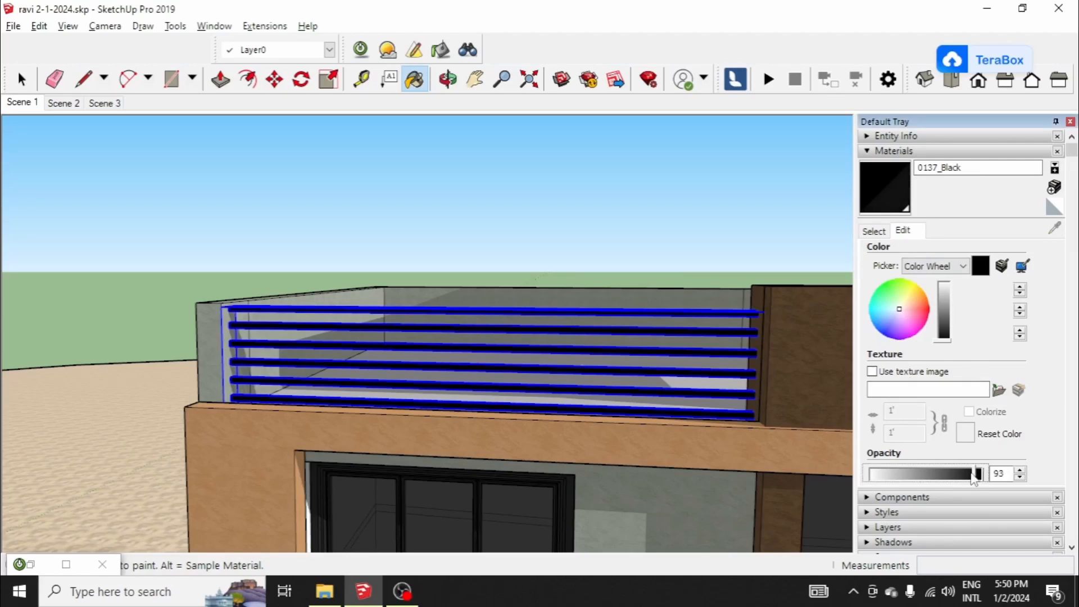
Step: Sample the dark frame material of the wooden ground-floor gate
scroll(344, 246, down, 10)
mouse_move(460, 244)
middle_down()
mouse_move(430, 273)
mouse_move(341, 209)
mouse_move(360, 225)
middle_up()
scroll(422, 268, up, 4)
scroll(341, 210, down, 3)
scroll(373, 238, down, 6)
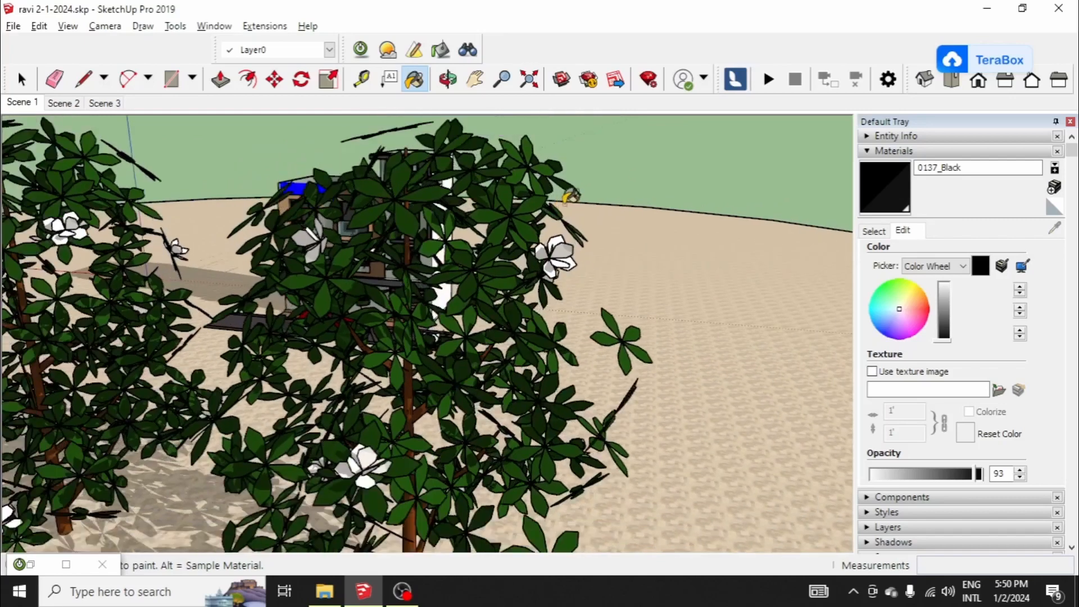
scroll(374, 238, up, 10)
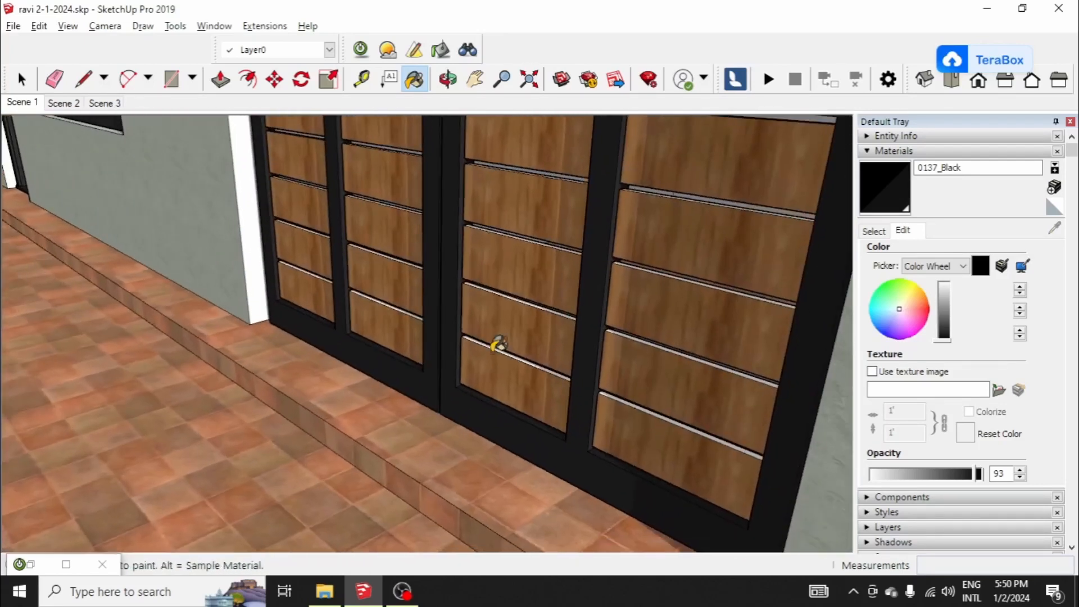
click(874, 231)
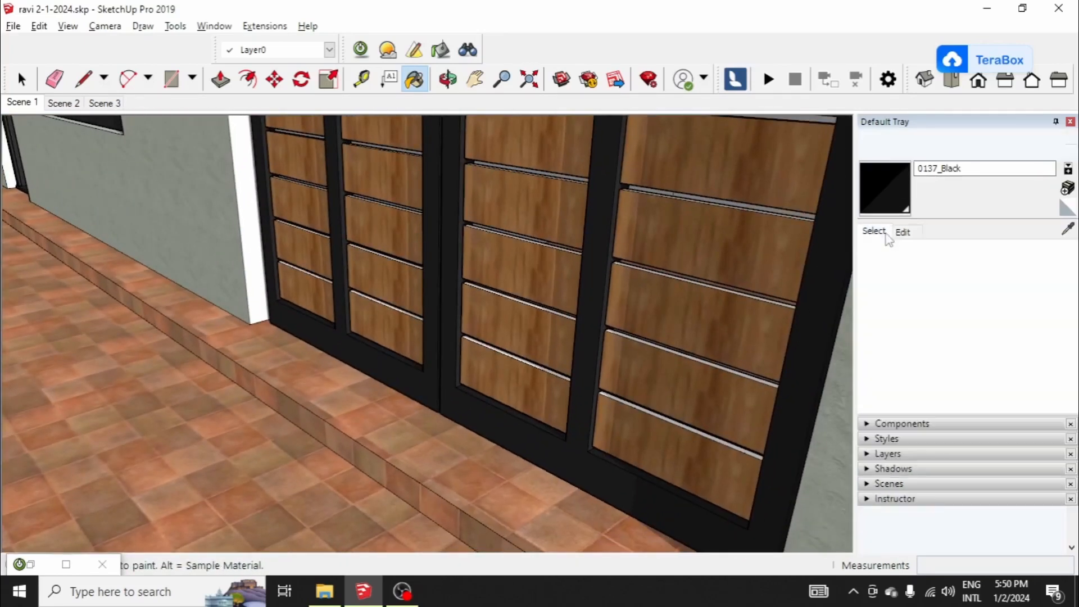
click(1068, 228)
click(576, 404)
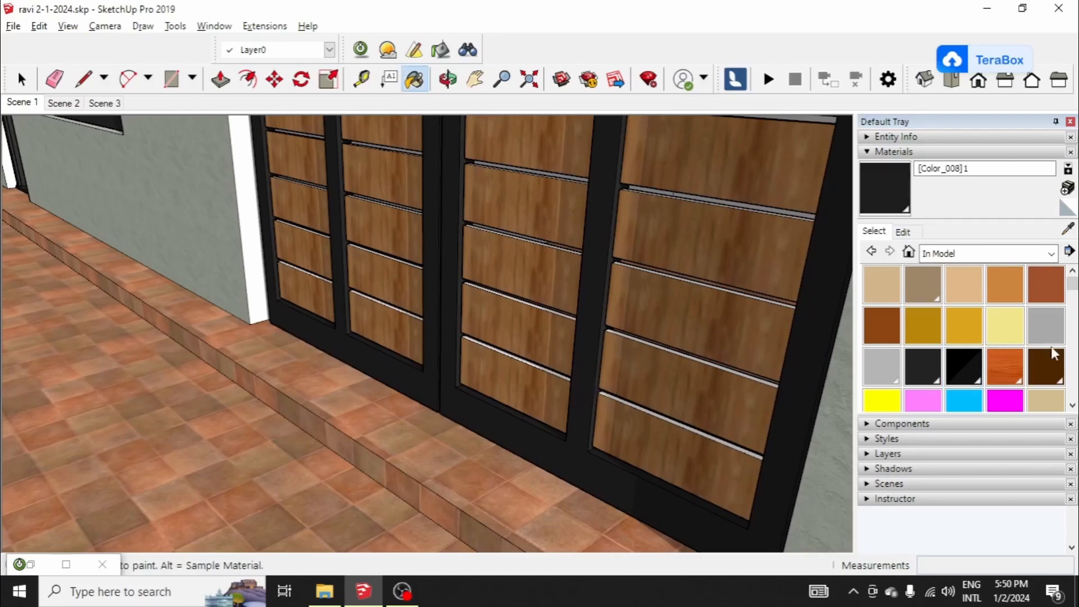
Step: Set the opacity of the gate frame's [Color_008]1 material to 97 and return to the Scene 1 view
click(903, 234)
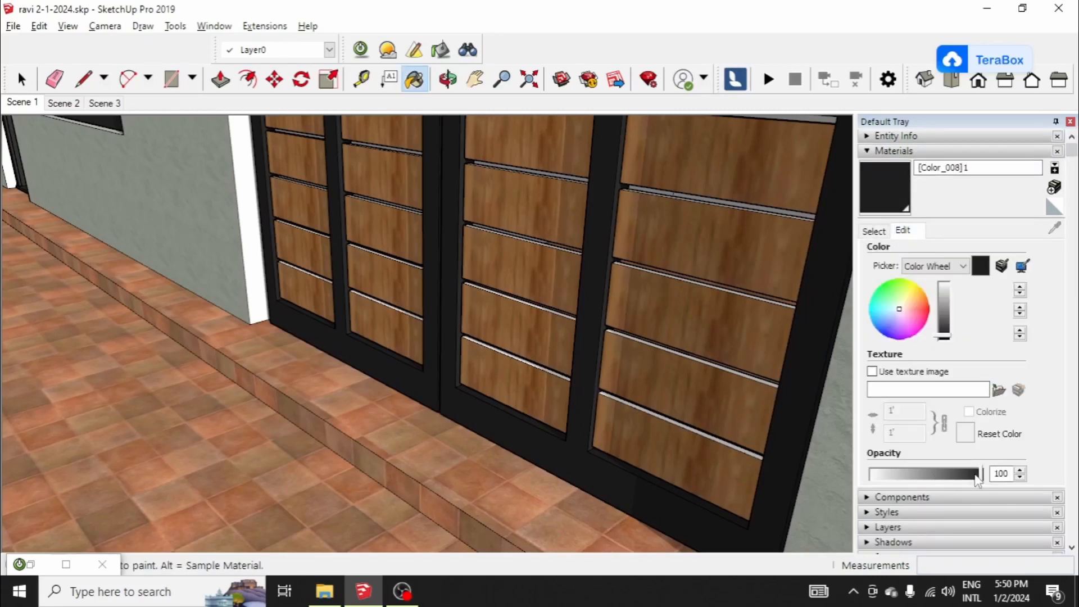
click(976, 474)
middle_drag(694, 390, 777, 373)
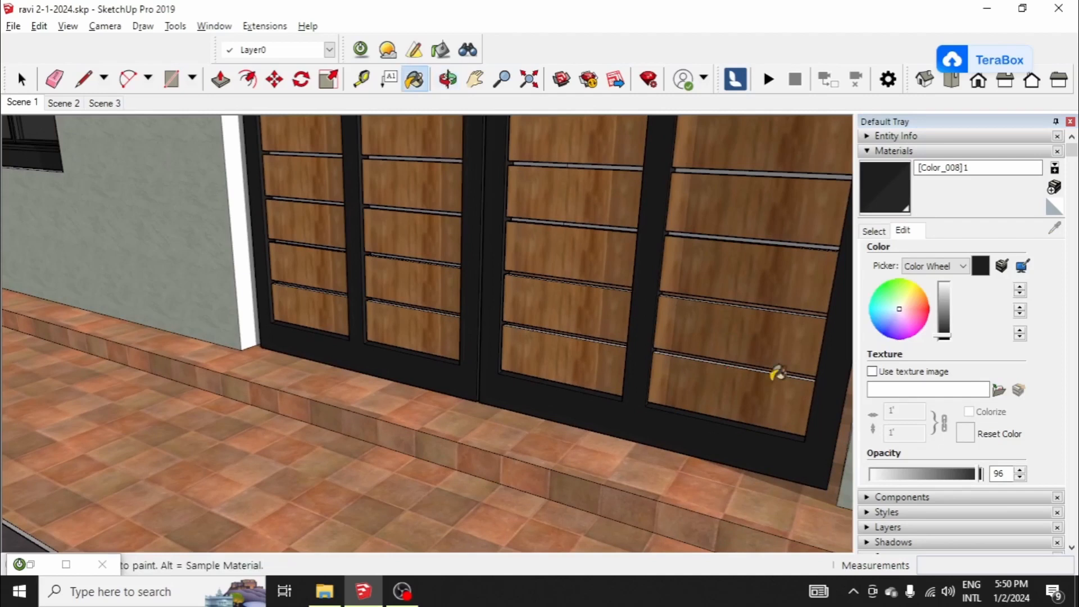
double_click(997, 474)
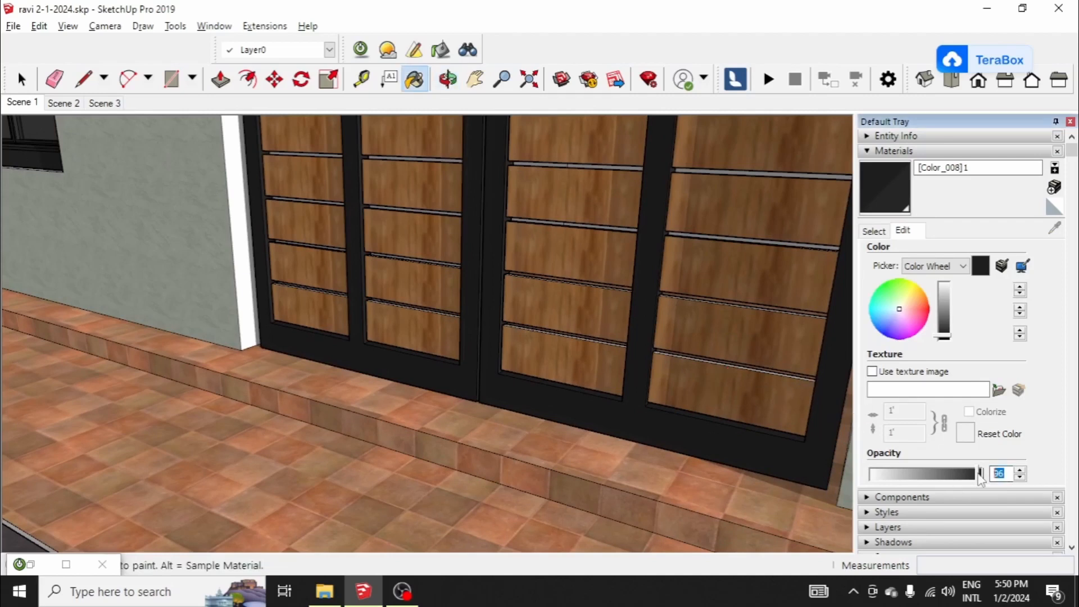
text(97)
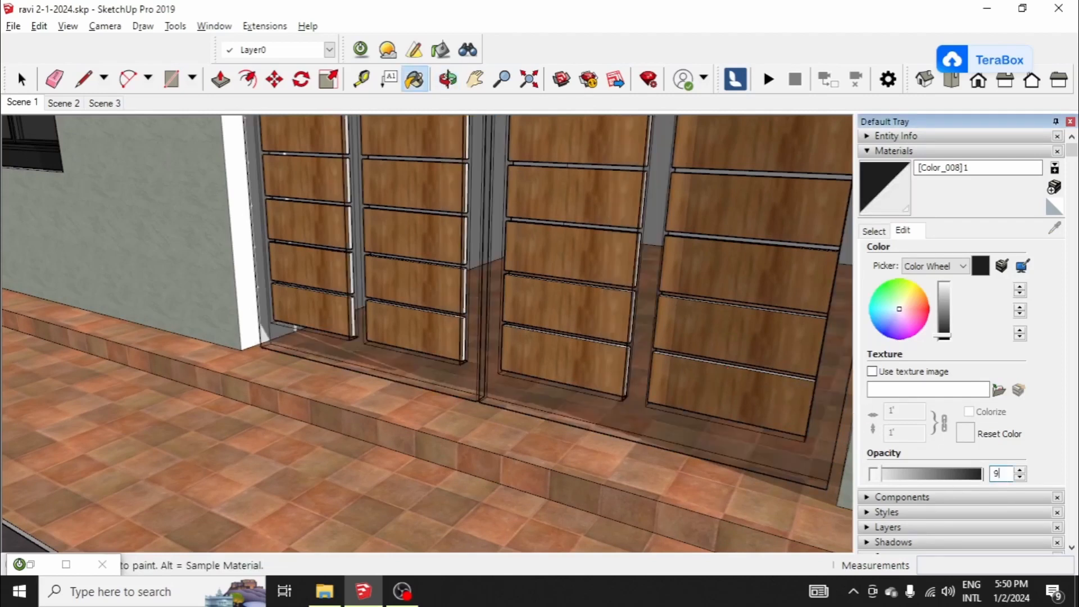
scroll(771, 374, down, 5)
scroll(582, 334, down, 10)
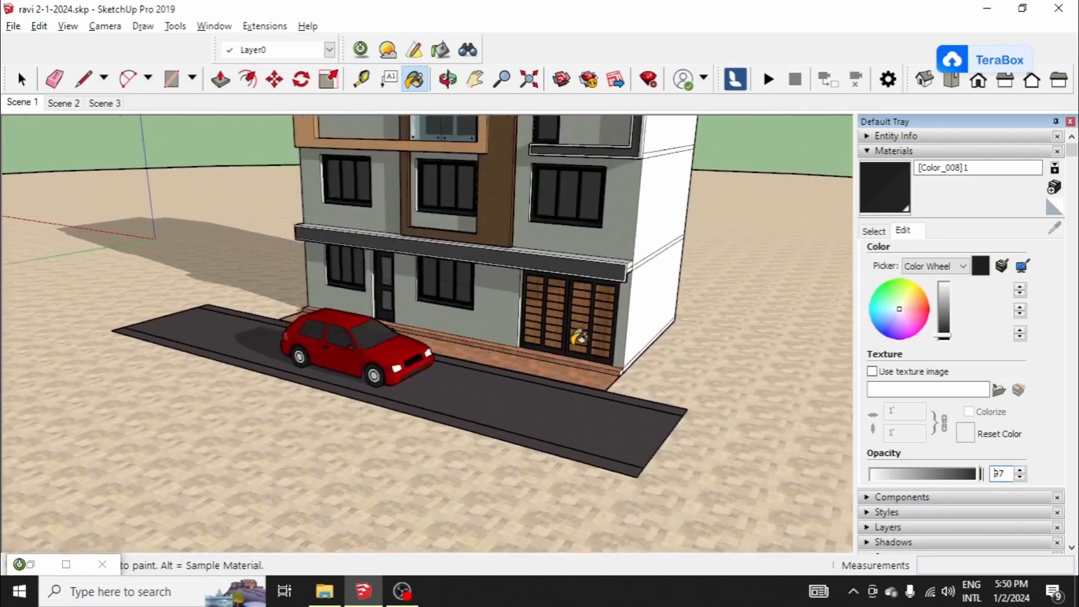
middle_drag(641, 264, 680, 231)
scroll(630, 214, down, 2)
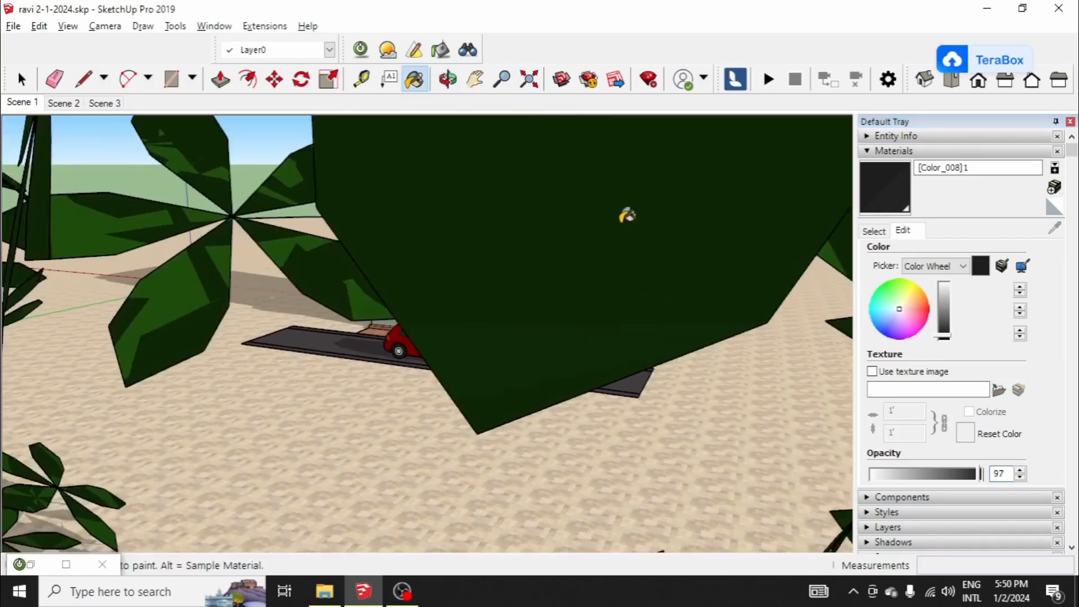
click(21, 104)
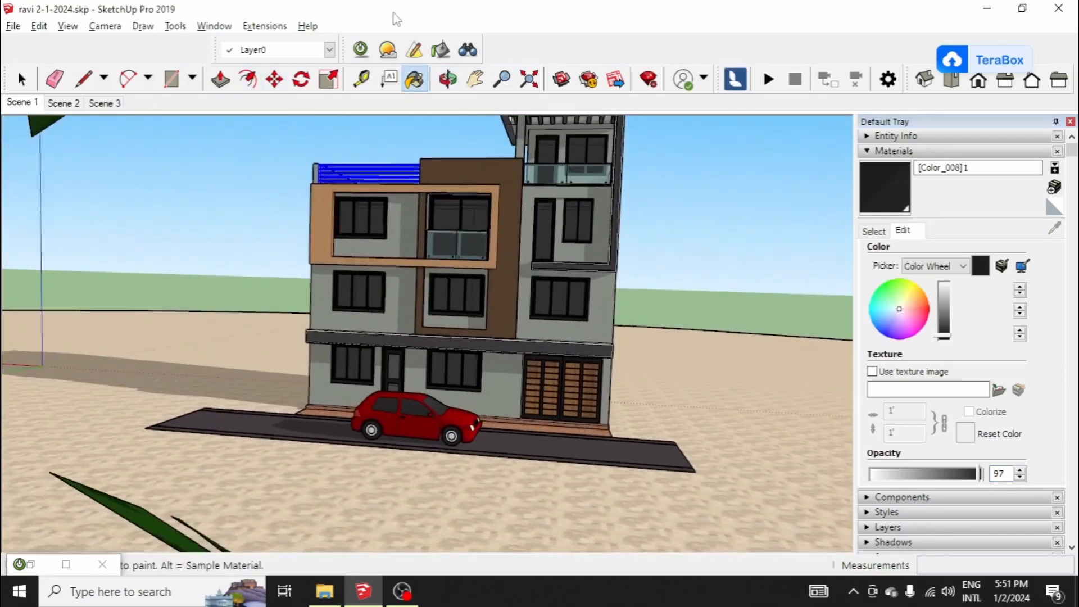
Step: Load the brown facade panel's material into the render material editor and apply the Stone Natural template
click(441, 50)
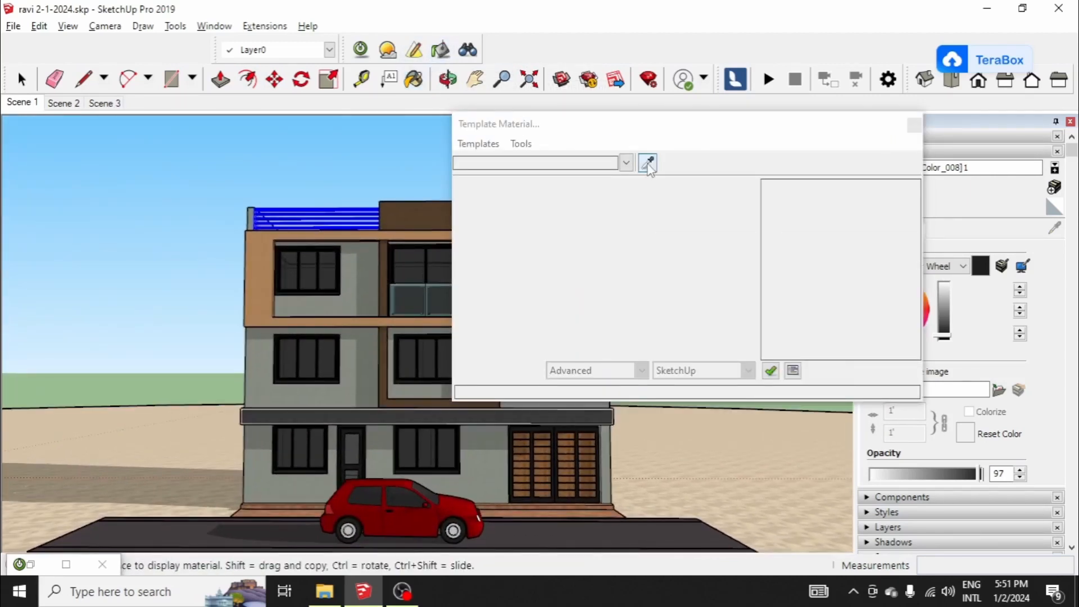
click(650, 165)
click(405, 221)
click(476, 144)
mouse_move(525, 229)
click(651, 232)
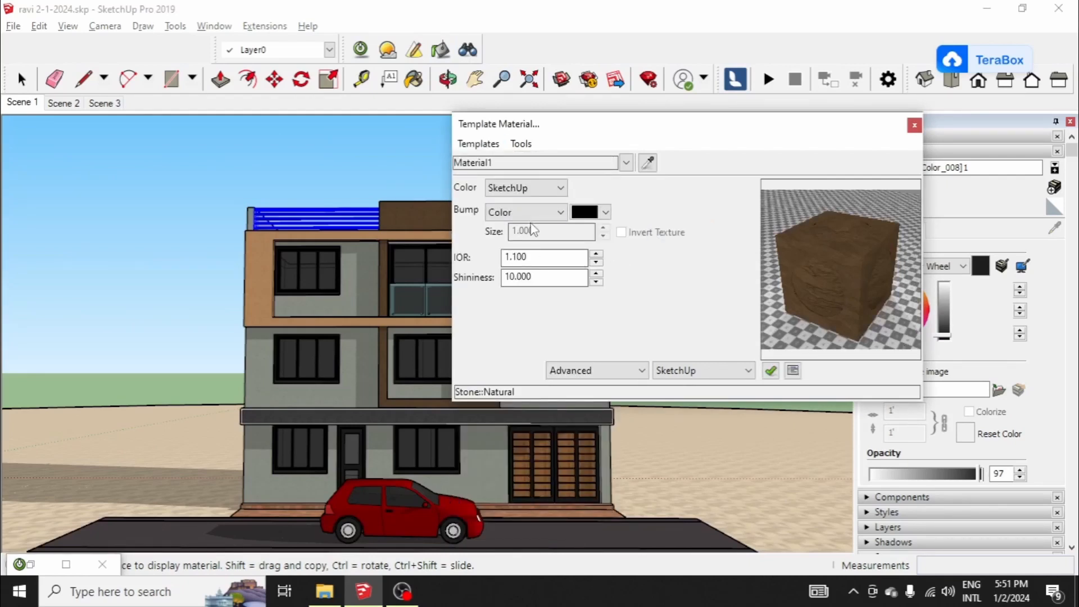
Step: Set the brown panel material's bump source to SketchUp with a size of 5
click(526, 212)
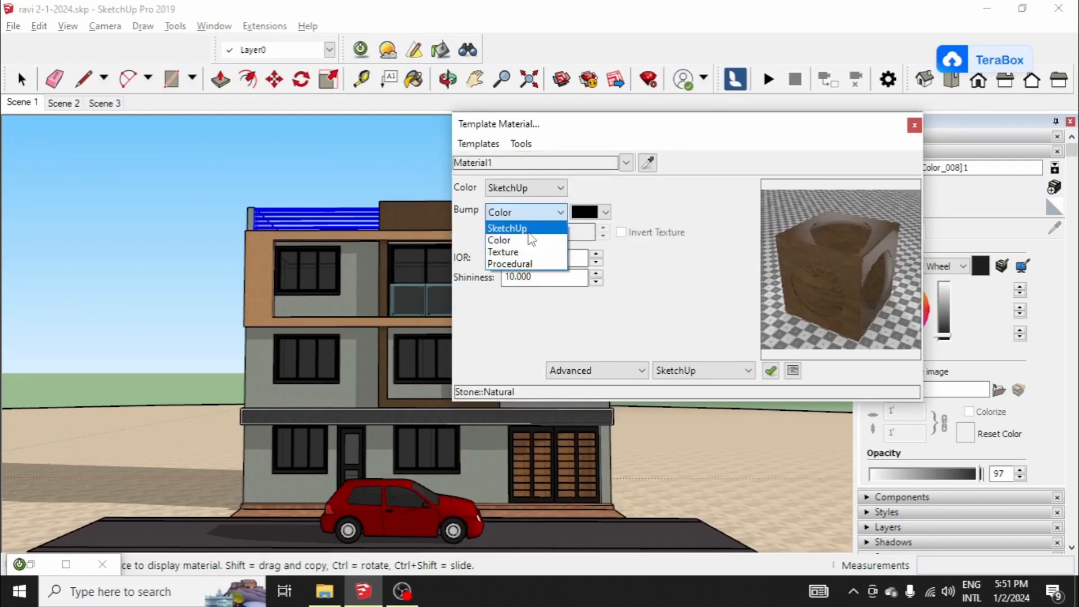
click(529, 230)
double_click(534, 231)
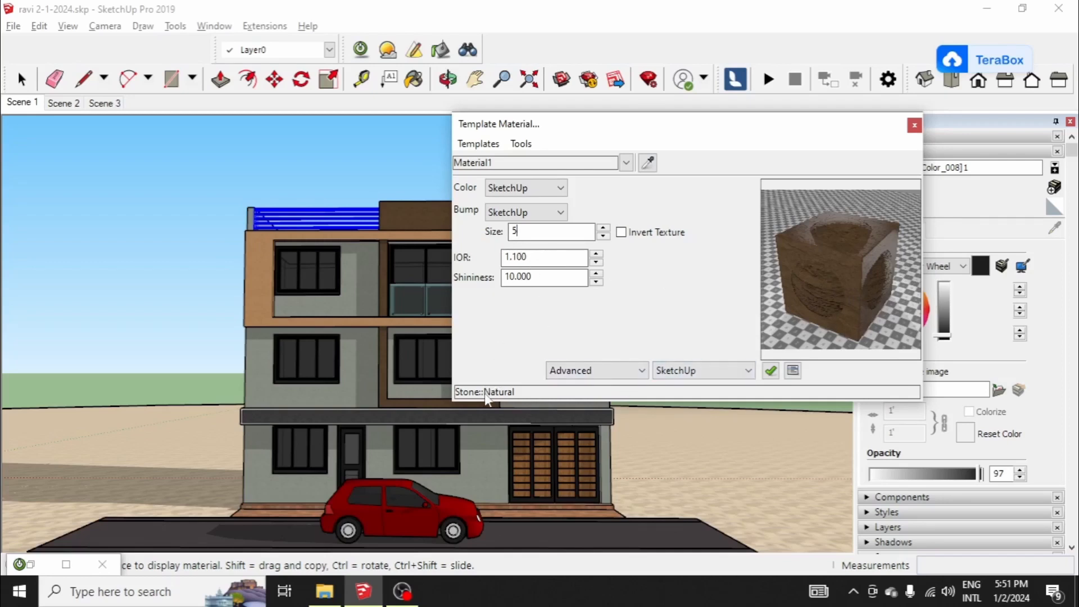
Step: Sample the tan facade frame's material into the render material editor and apply the Stone Natural template
click(647, 163)
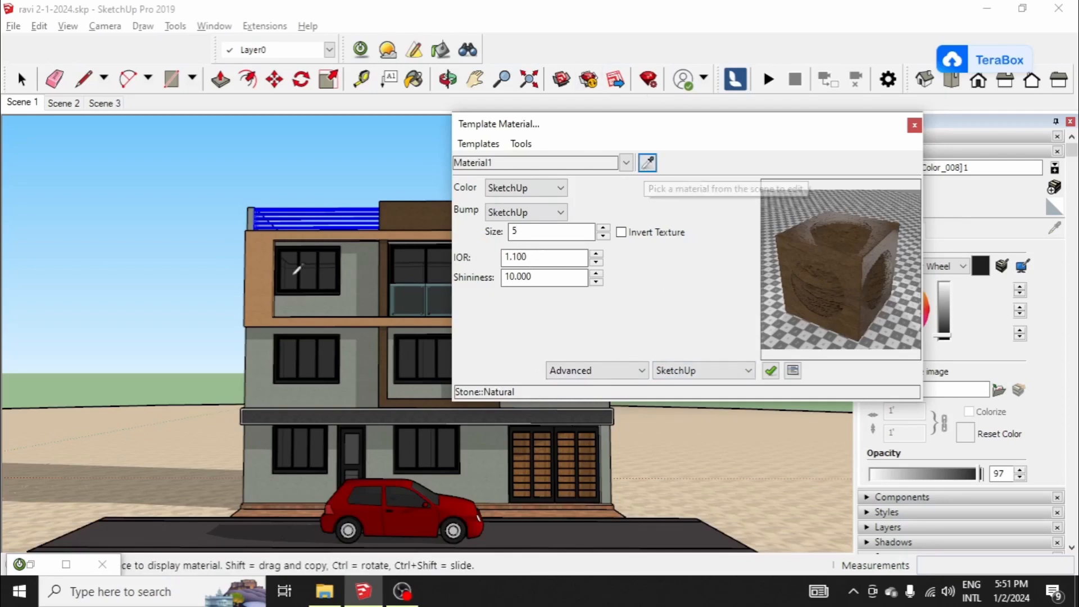
click(275, 268)
click(478, 144)
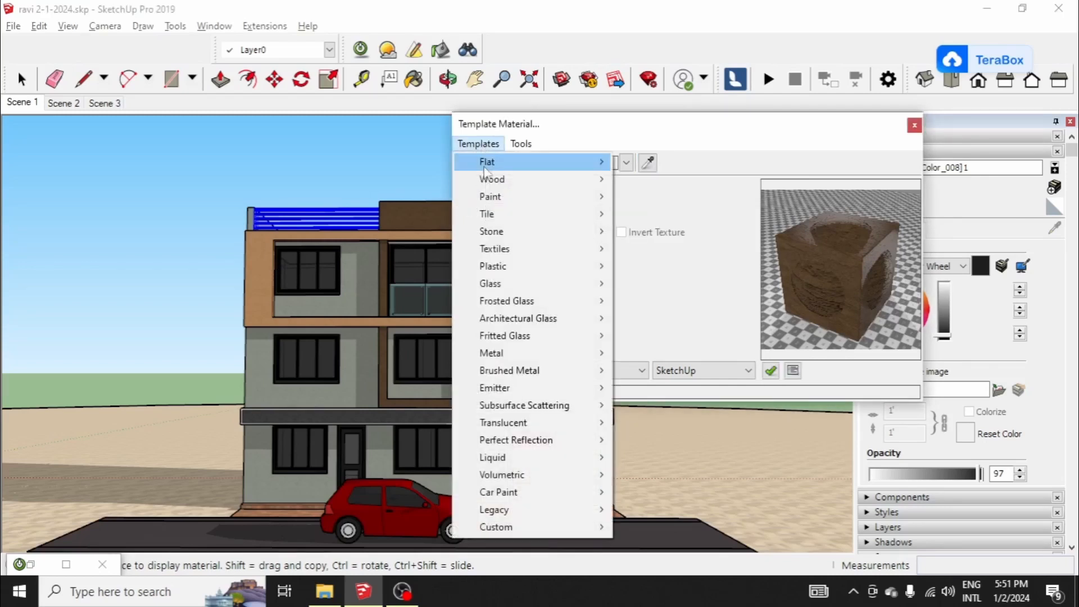
mouse_move(584, 231)
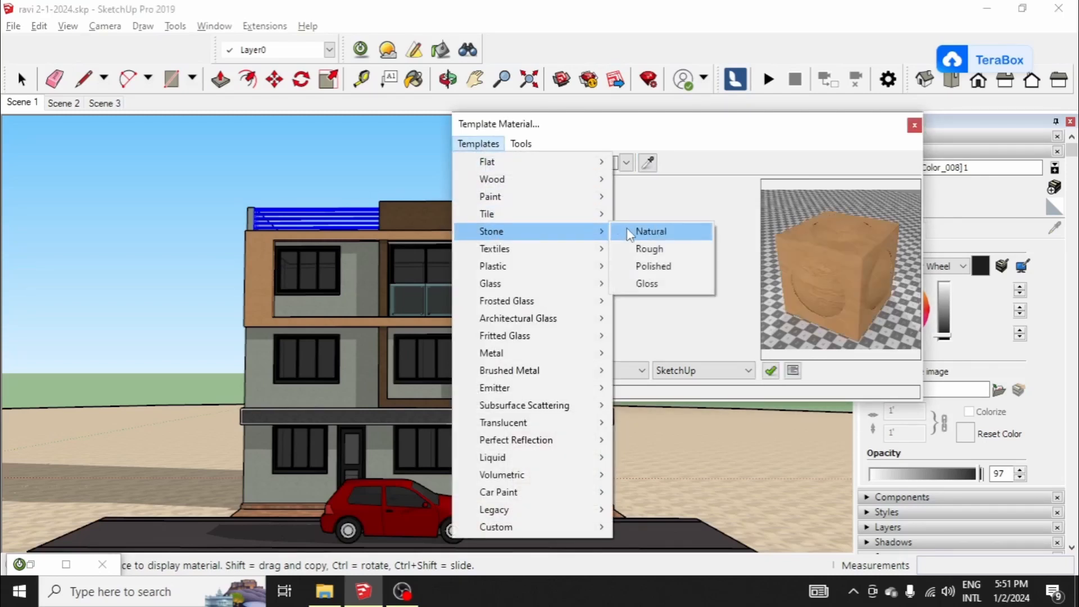
click(630, 231)
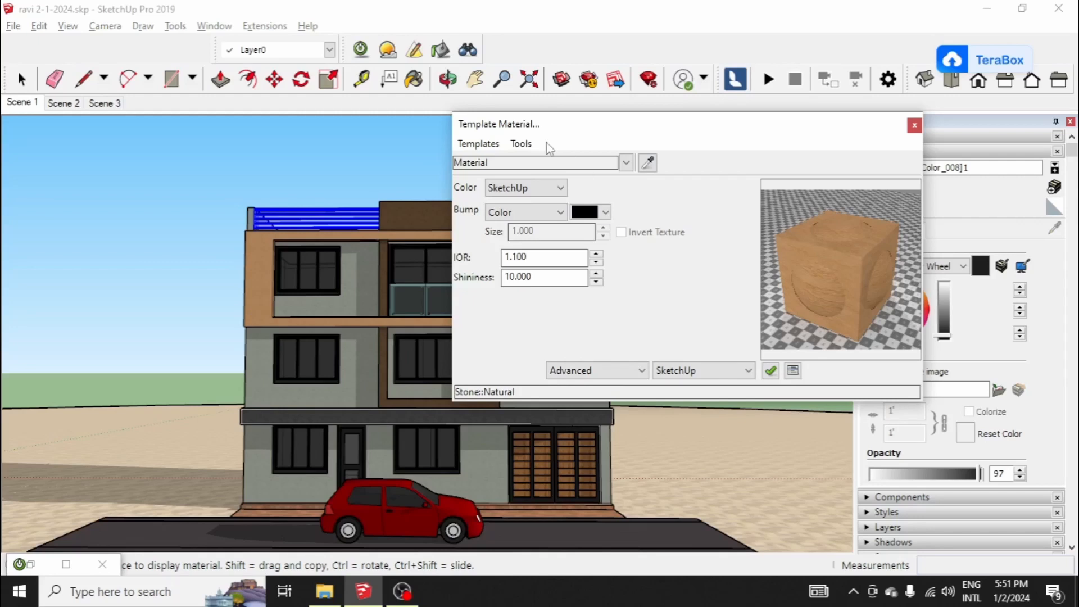
click(478, 144)
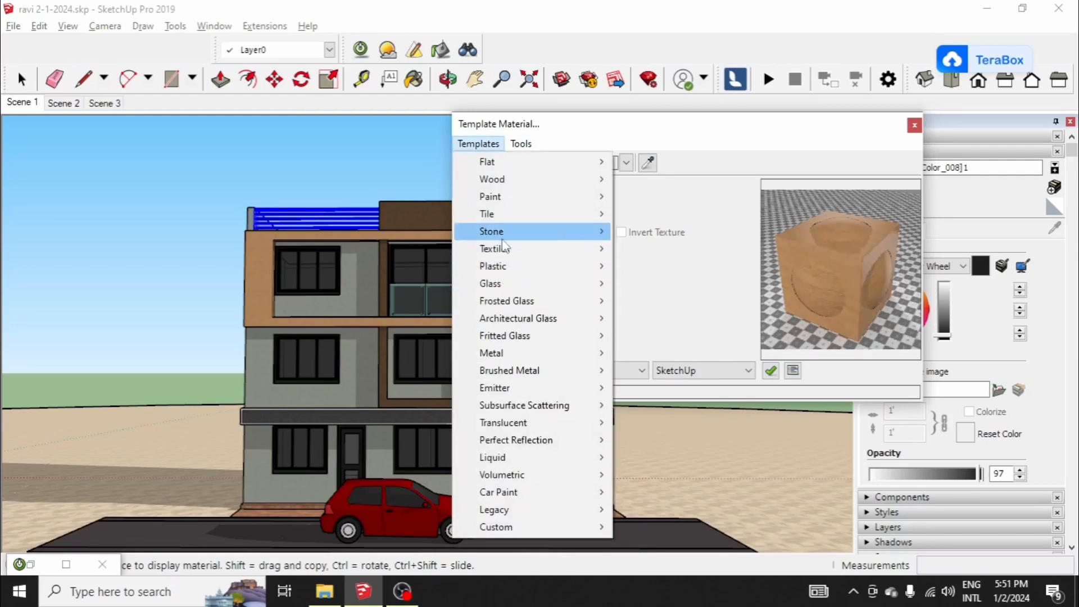
mouse_move(599, 239)
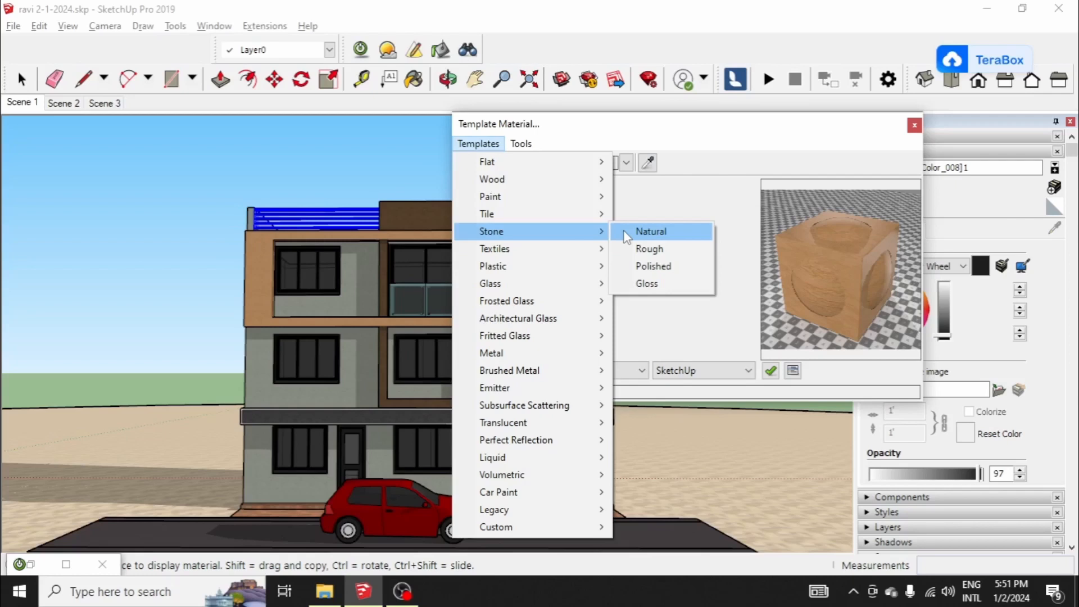
click(624, 231)
Step: Set the tan frame material's bump source to SketchUp with a size of 3
click(526, 212)
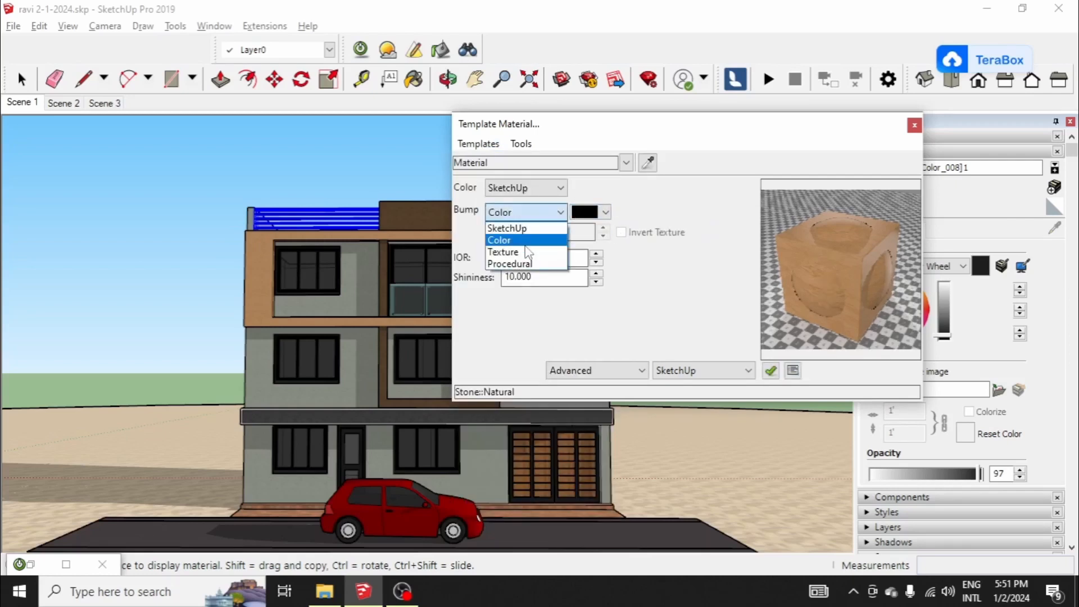
click(528, 228)
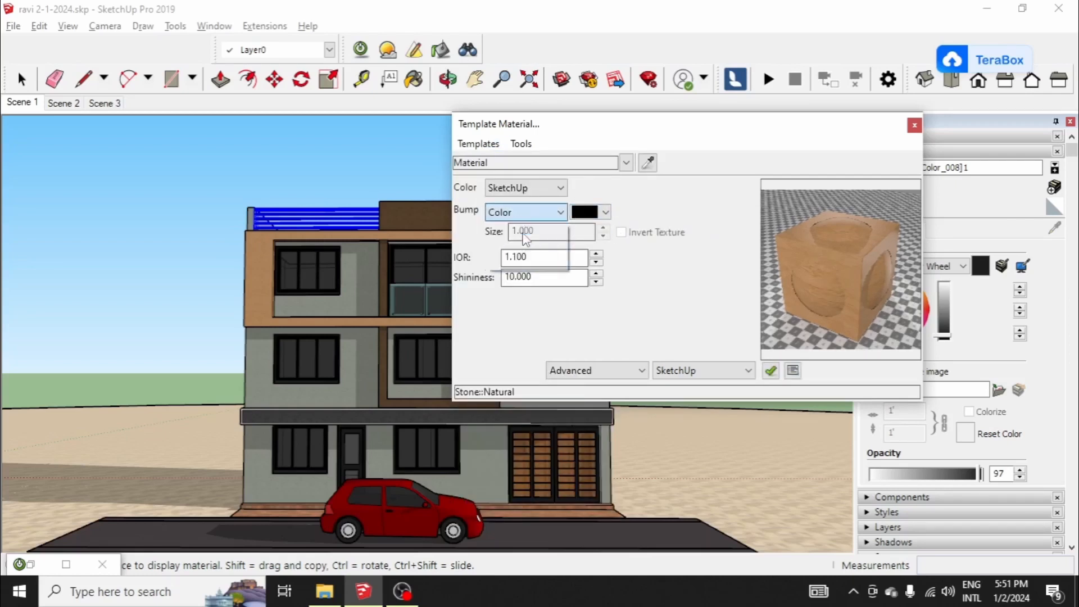
double_click(543, 235)
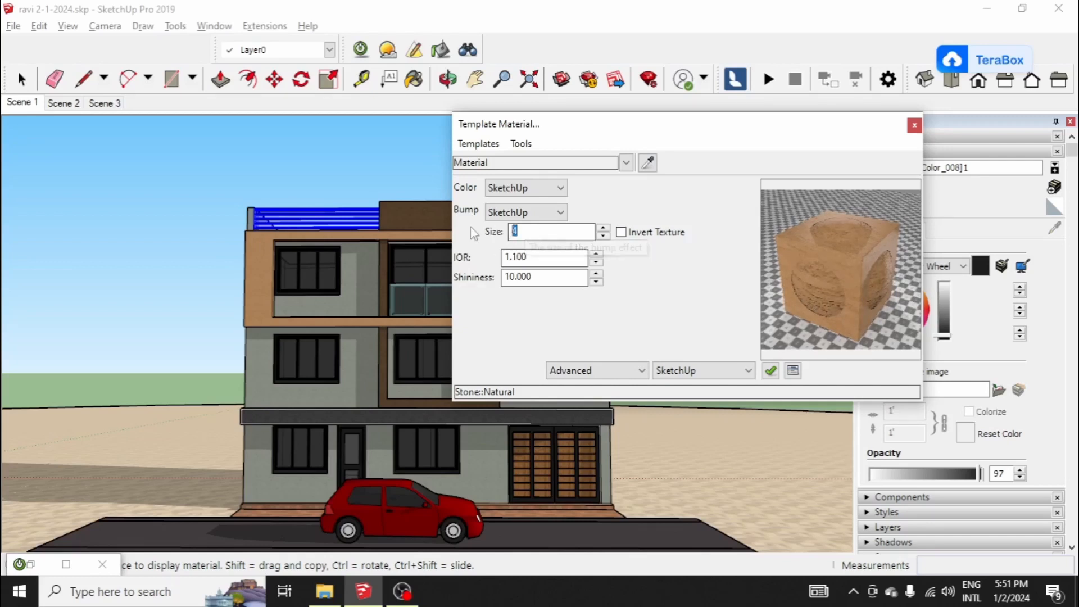
text(3)
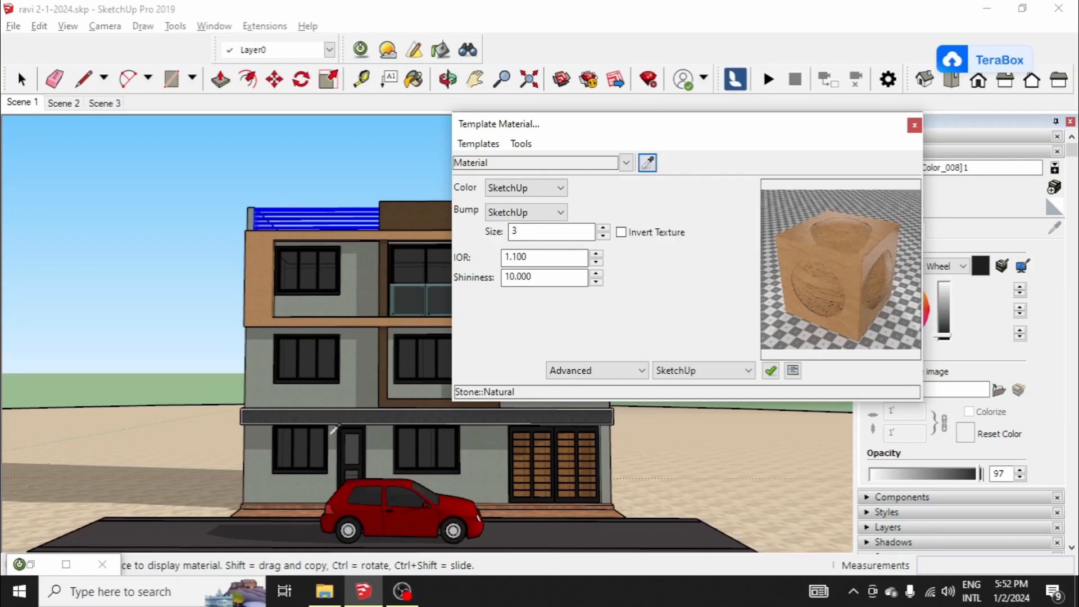
Step: Sample the grey-green wall's material, apply the Stone Natural template and set its bump to SketchUp with size 3
click(364, 384)
click(526, 212)
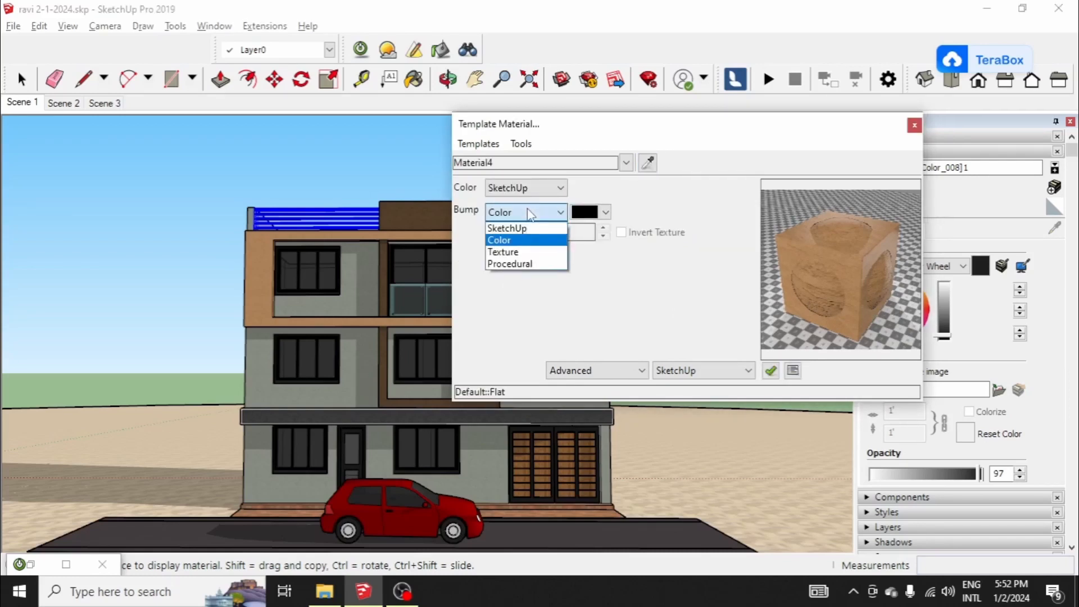
click(525, 228)
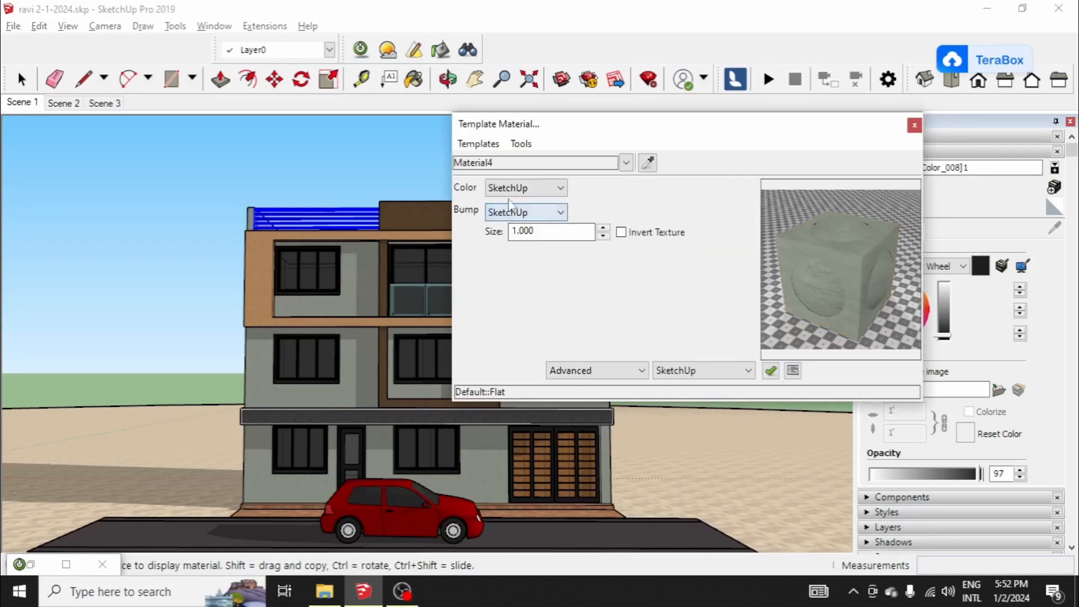
click(479, 144)
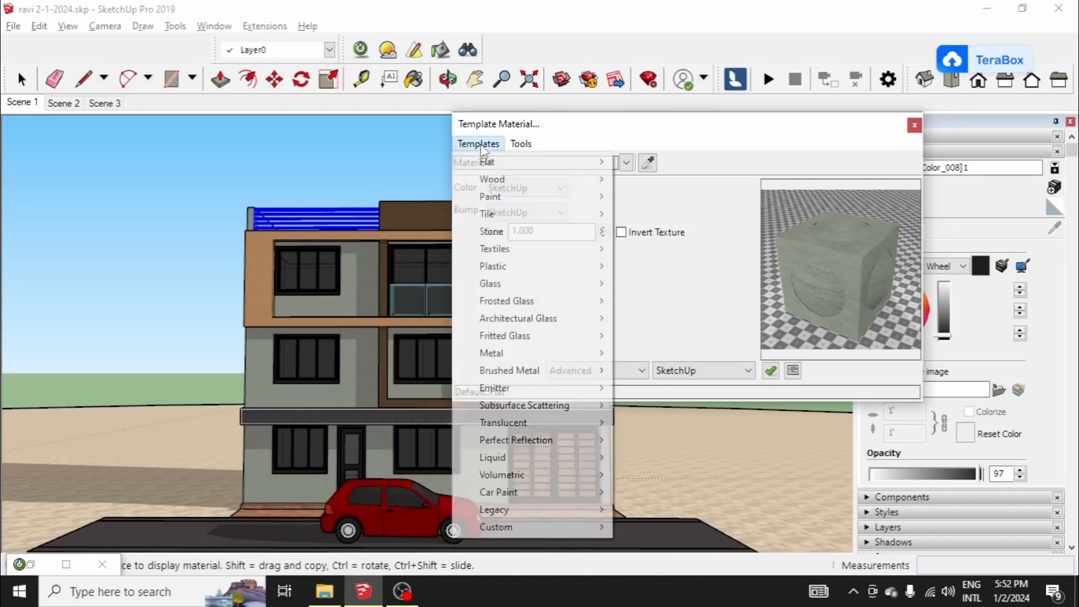
mouse_move(494, 231)
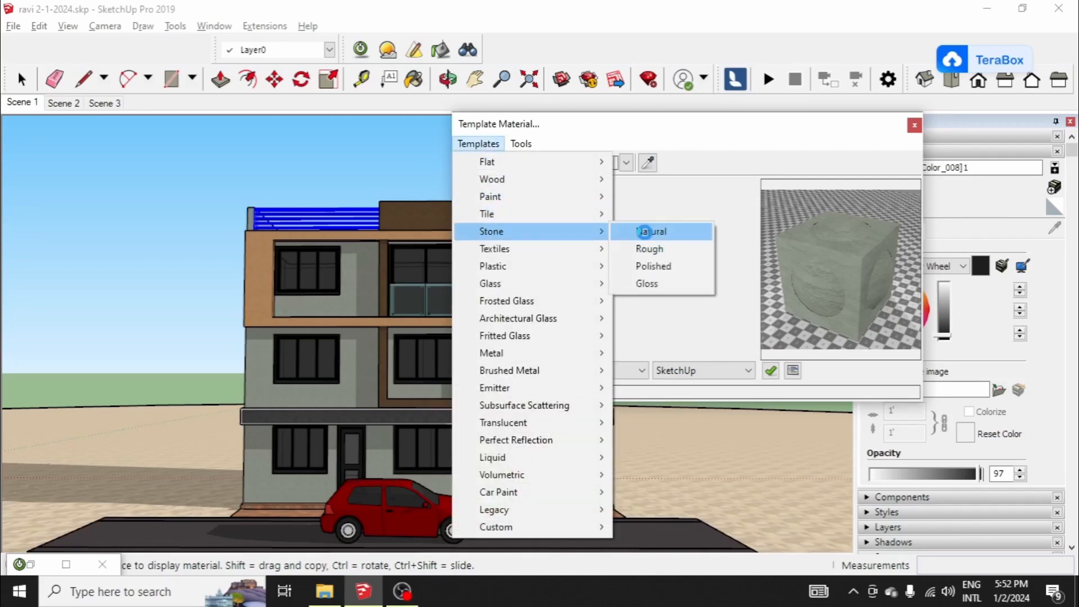
click(651, 231)
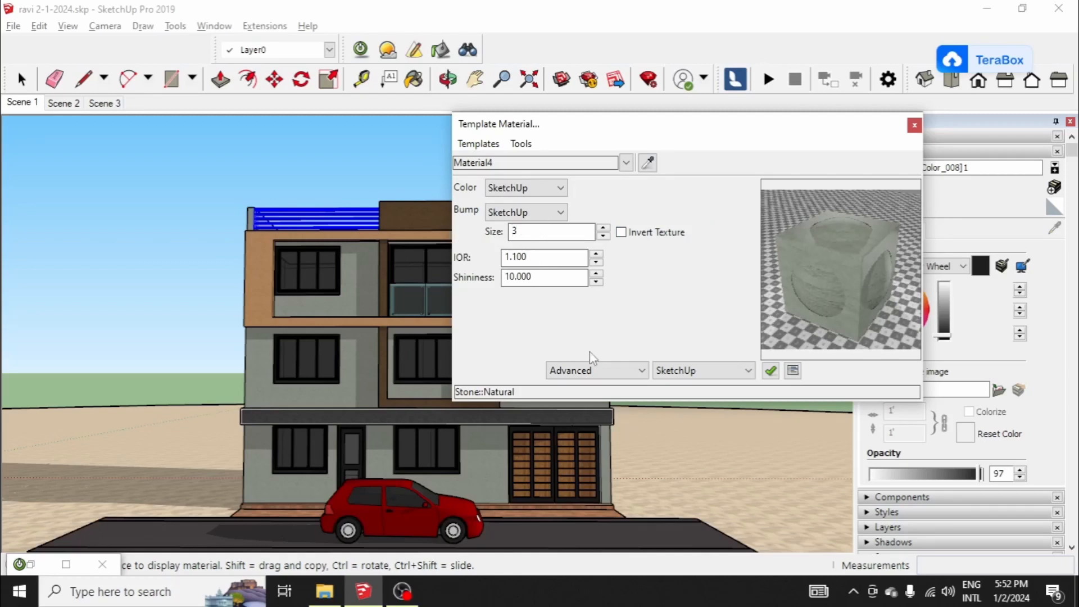
Step: Sample the charcoal Material2, apply Stone Natural, and set its bump to SketchUp with size 3
click(647, 164)
click(449, 218)
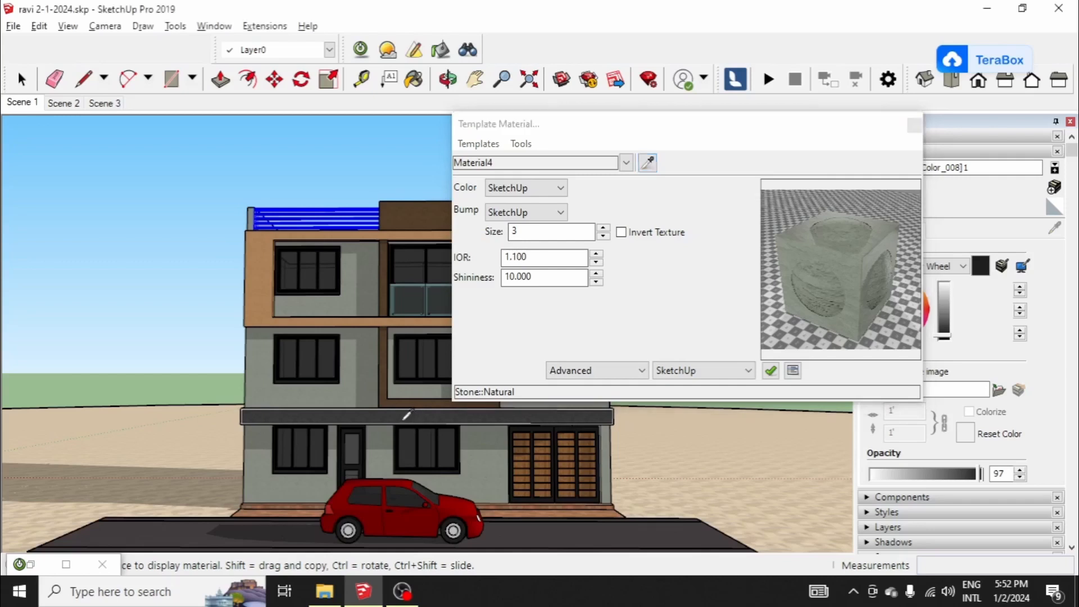
click(472, 145)
mouse_move(520, 236)
click(653, 231)
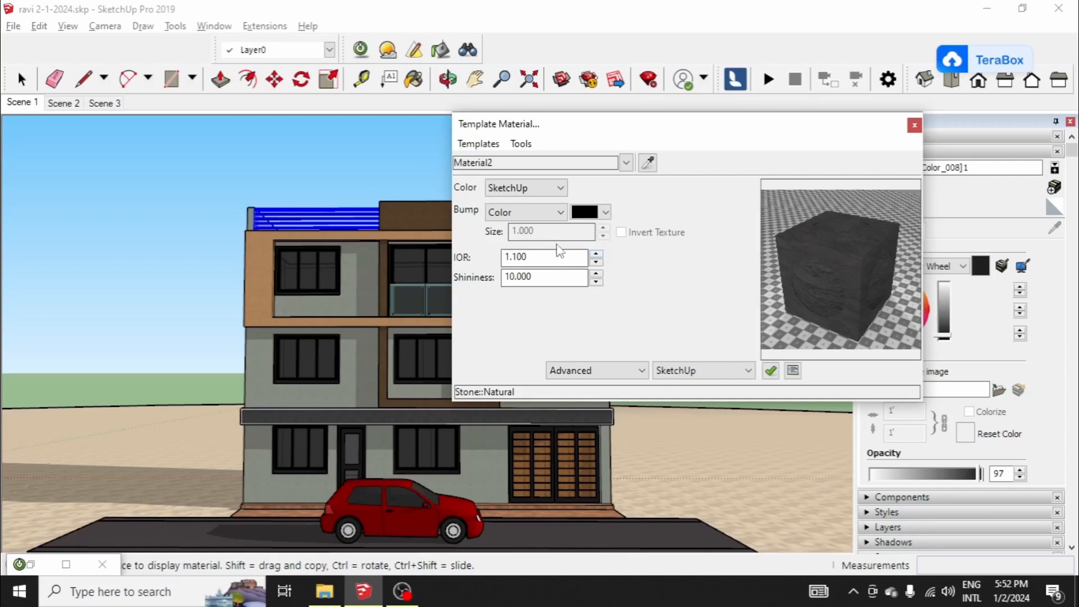
click(550, 212)
click(523, 219)
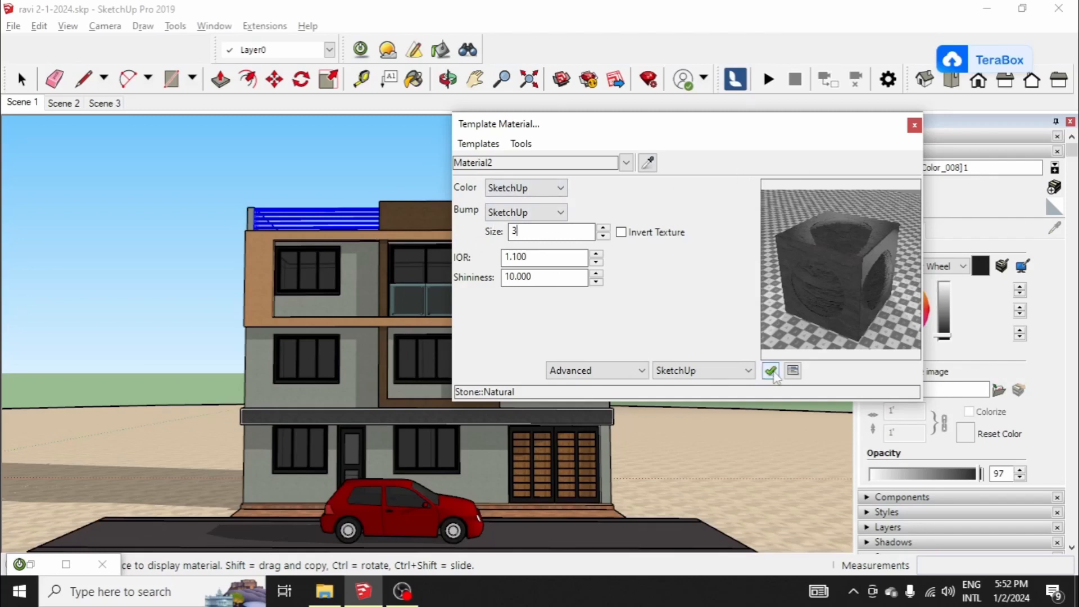
click(772, 371)
Step: Sample the roof-terrace railing's material into the render material editor and apply the Metal Steel template
click(647, 163)
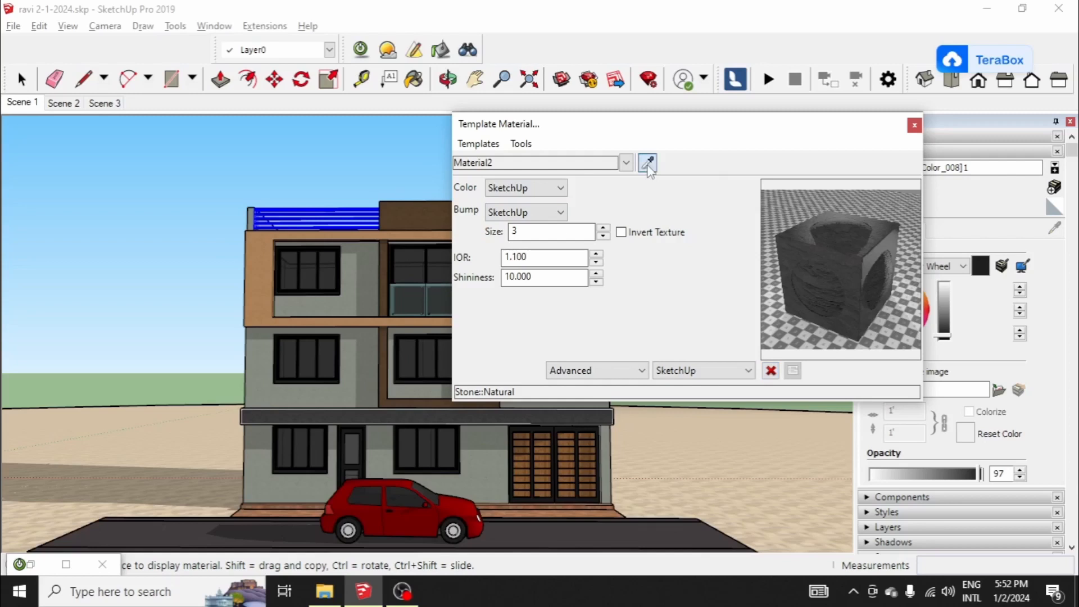
scroll(315, 231, up, 3)
scroll(353, 191, up, 2)
scroll(243, 308, down, 1)
scroll(298, 188, up, 3)
scroll(299, 202, down, 3)
scroll(298, 244, up, 3)
scroll(304, 238, down, 3)
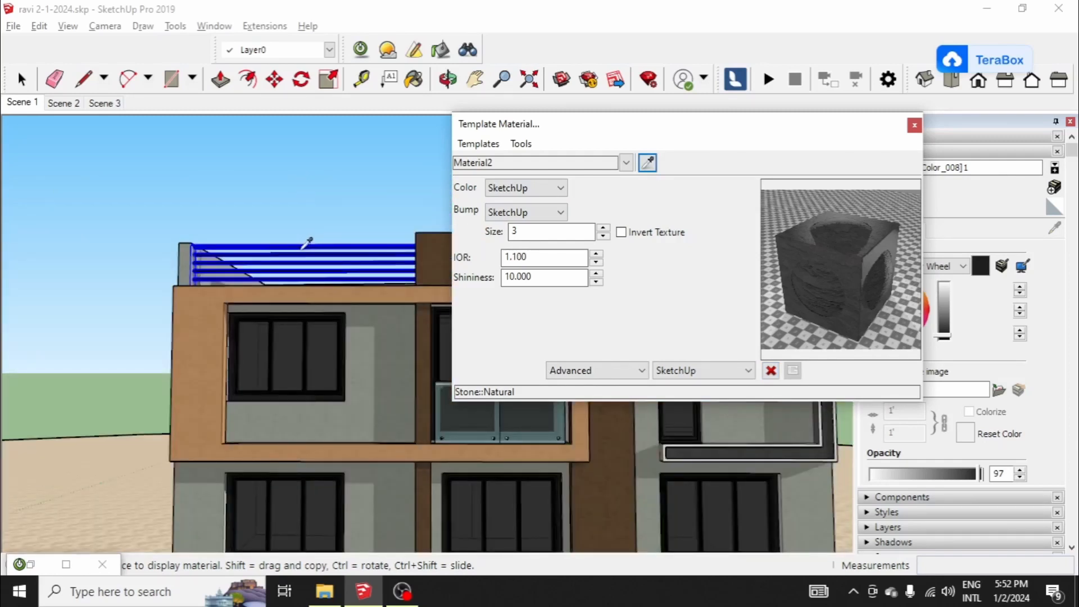
scroll(308, 240, up, 2)
click(305, 256)
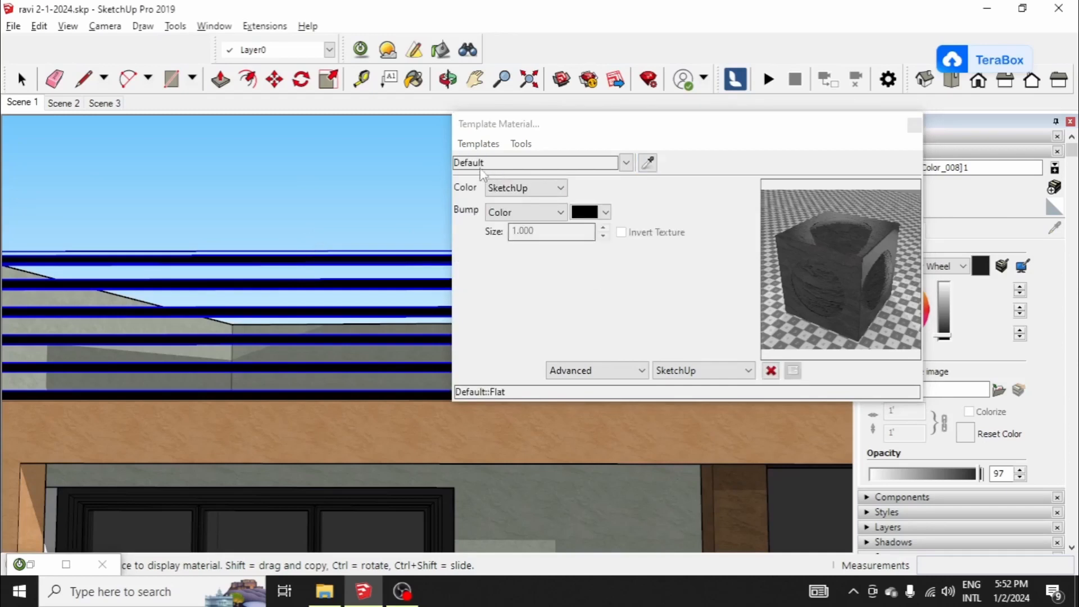
click(478, 144)
mouse_move(495, 354)
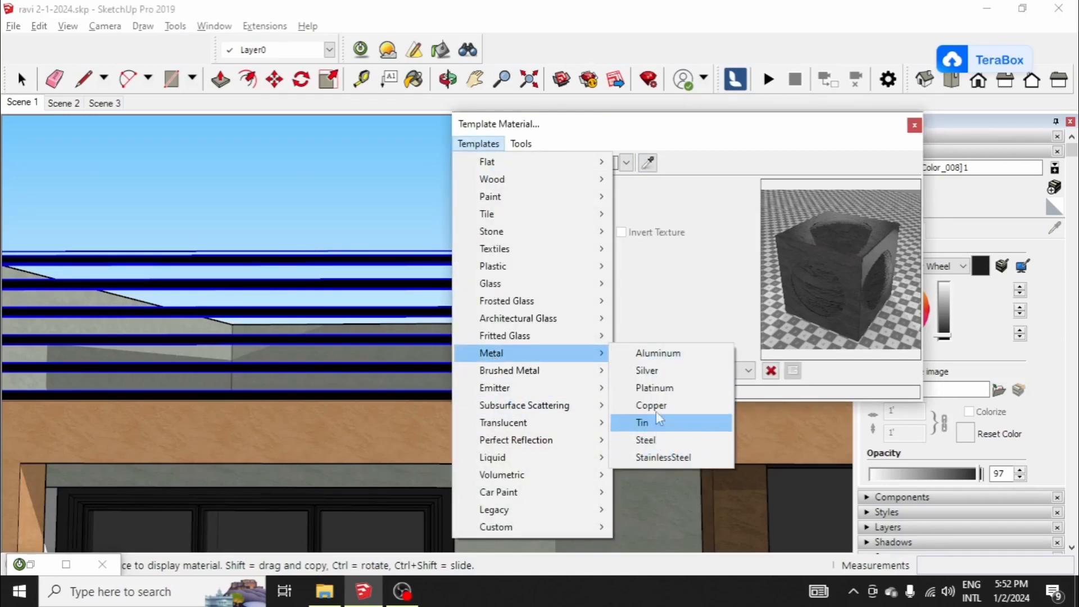
click(647, 440)
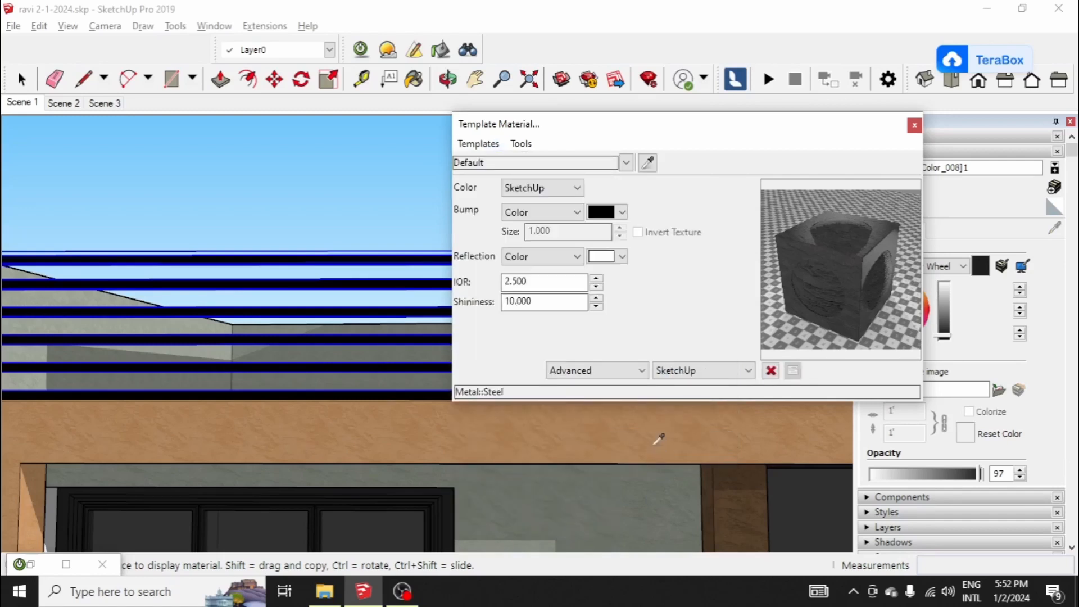
Step: Set the steel railing material's bump source to SketchUp and turn the material preview back on
click(554, 214)
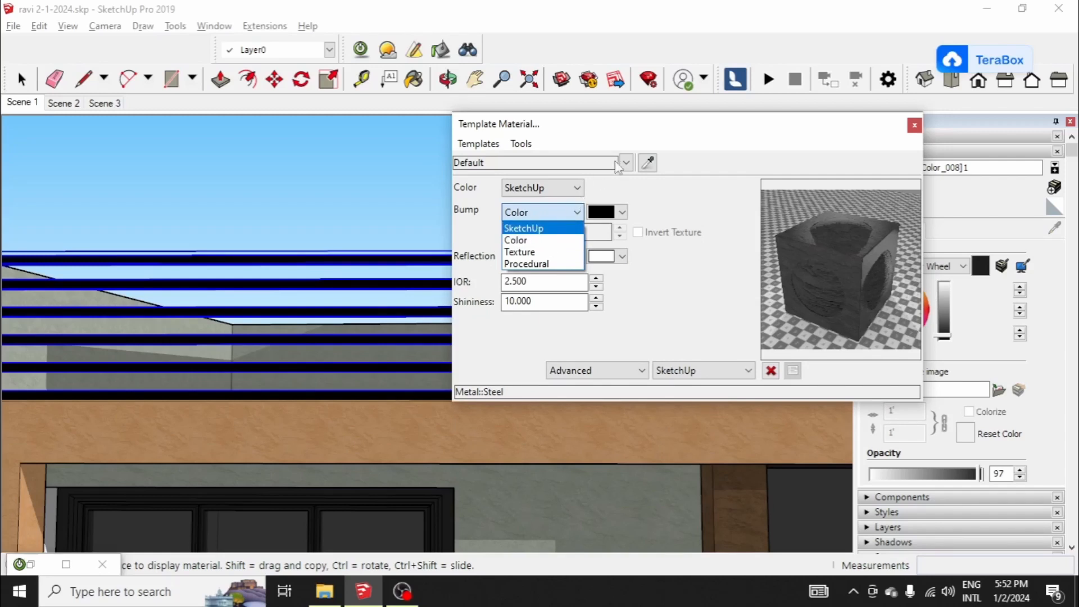
click(634, 161)
click(642, 164)
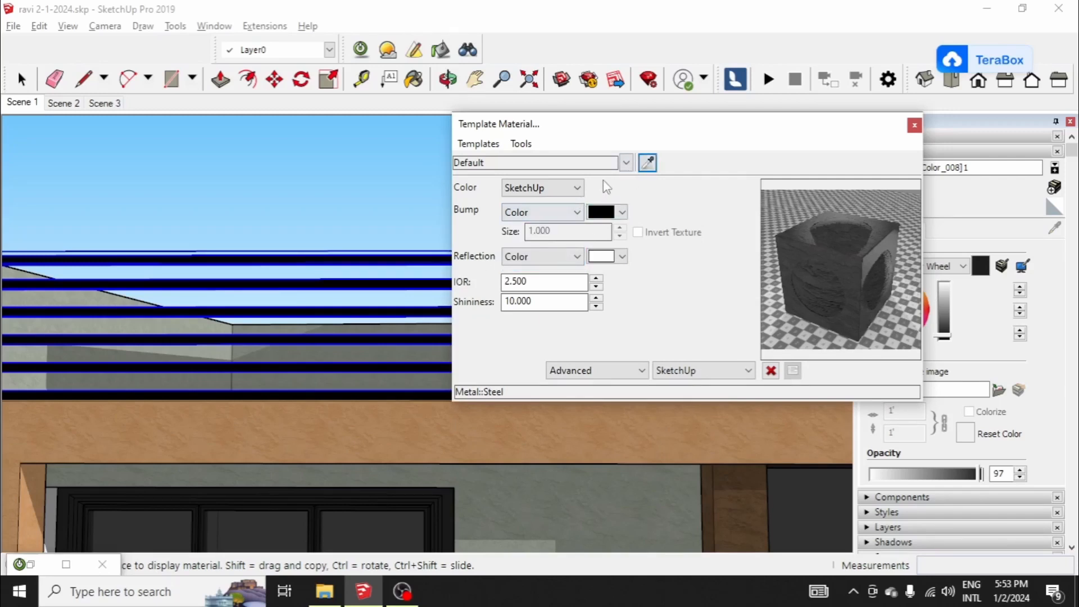
click(426, 260)
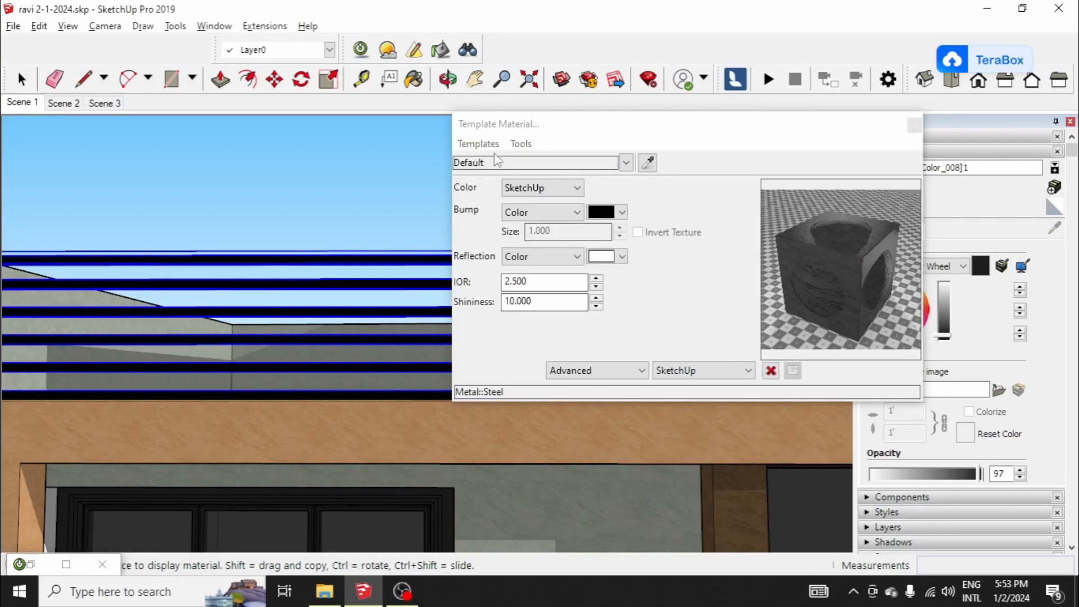
click(535, 213)
click(528, 229)
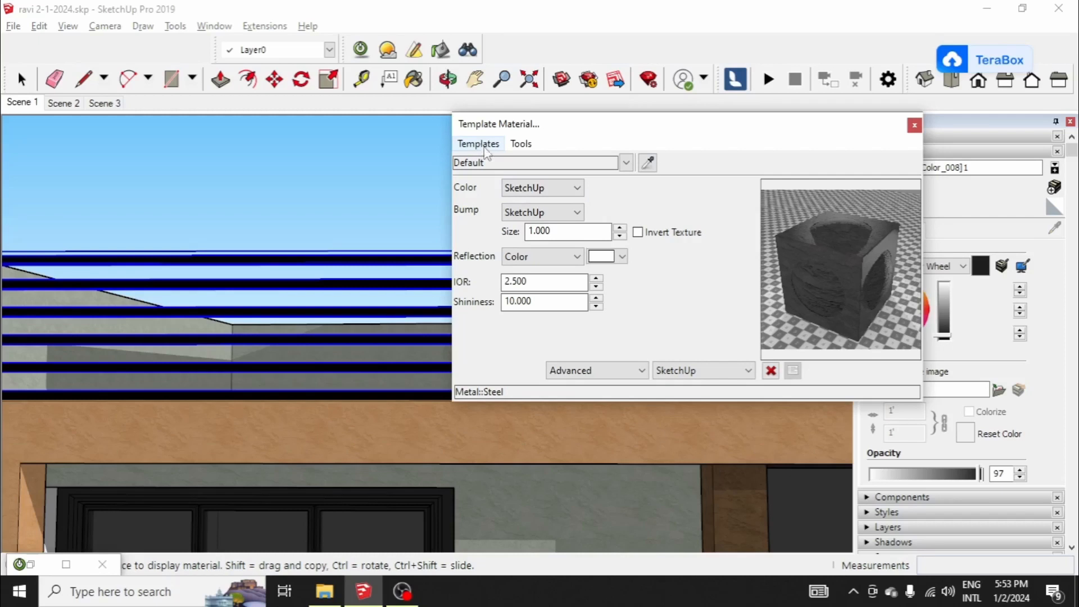
click(772, 370)
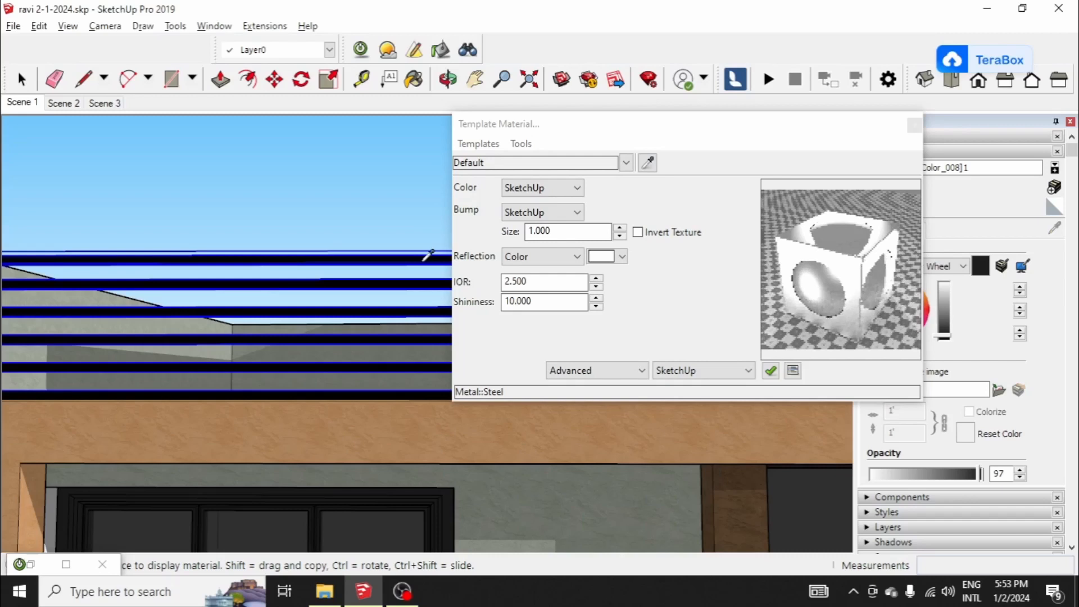
Step: Set the railing material's reflection source to SketchUp and close the render material editor
click(551, 257)
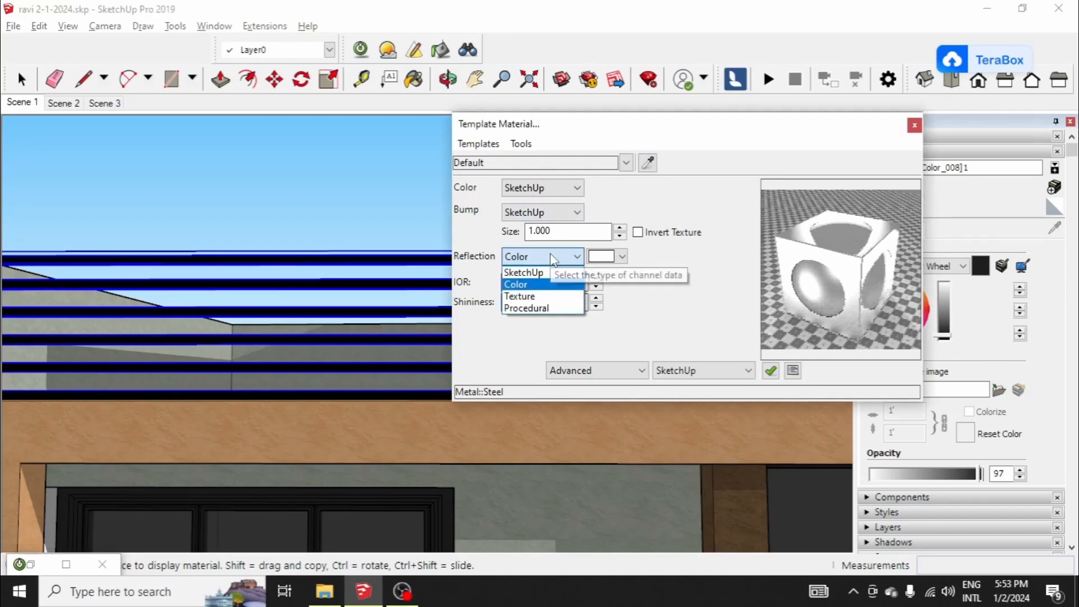
click(547, 273)
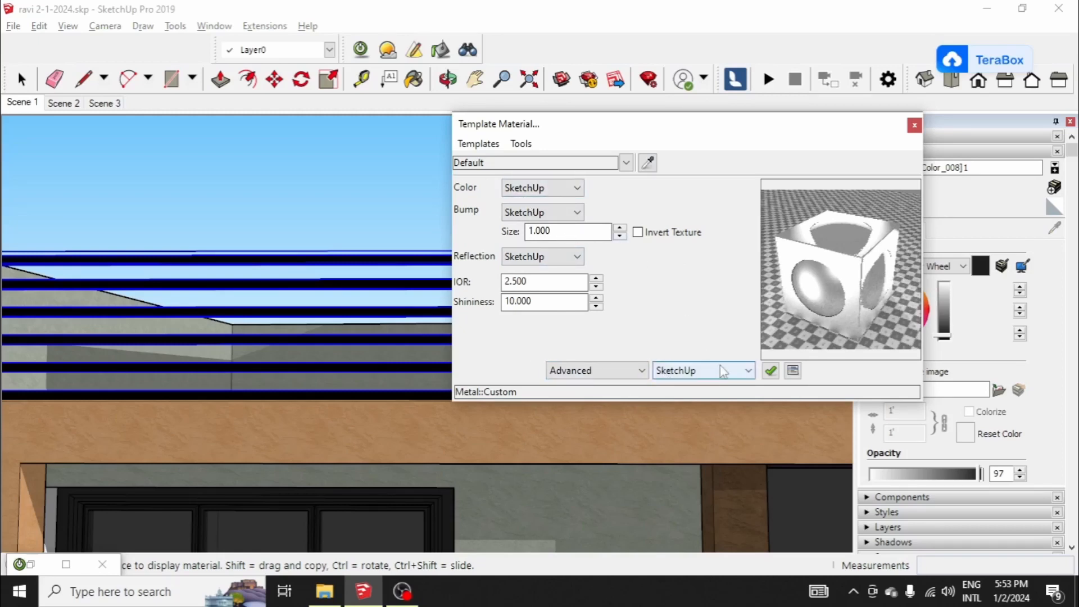
click(772, 372)
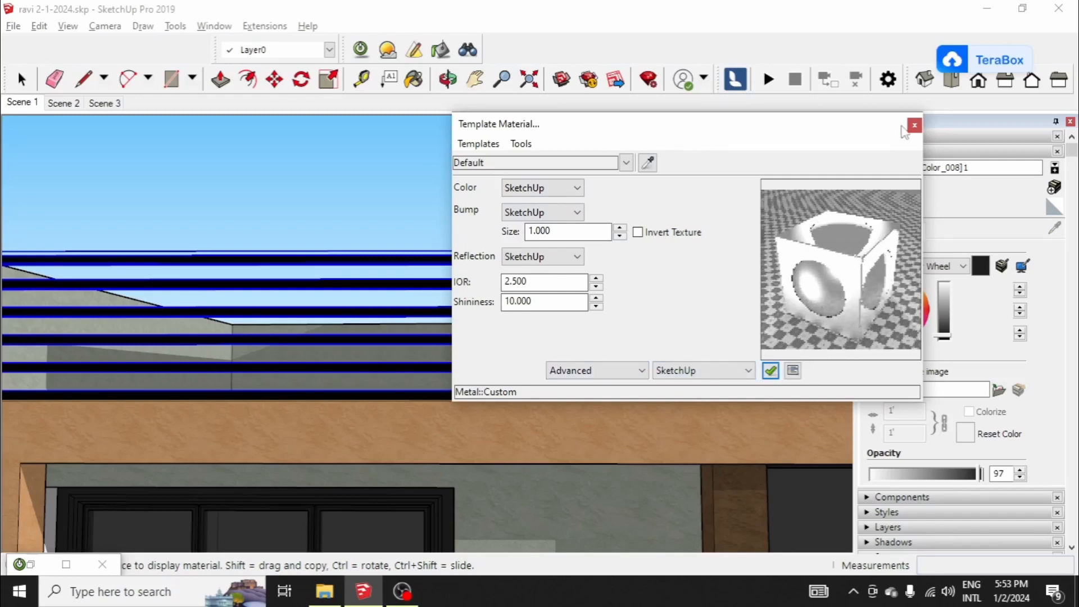
click(915, 124)
Step: Return to the Scene 1 view and render it with the 04. Medium preset, discarding the previous image
click(21, 102)
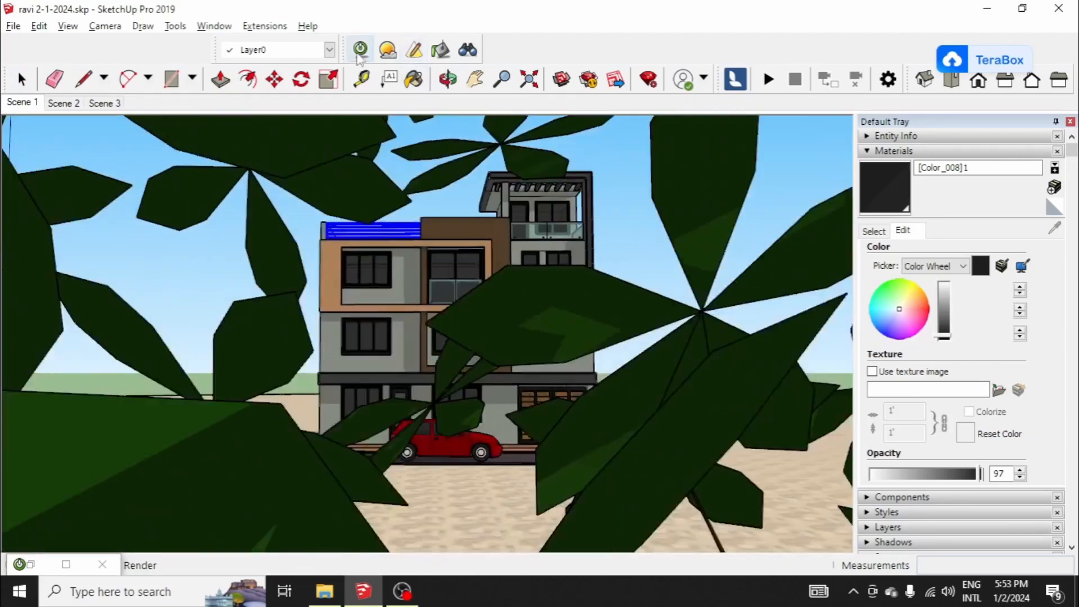
click(358, 55)
click(147, 76)
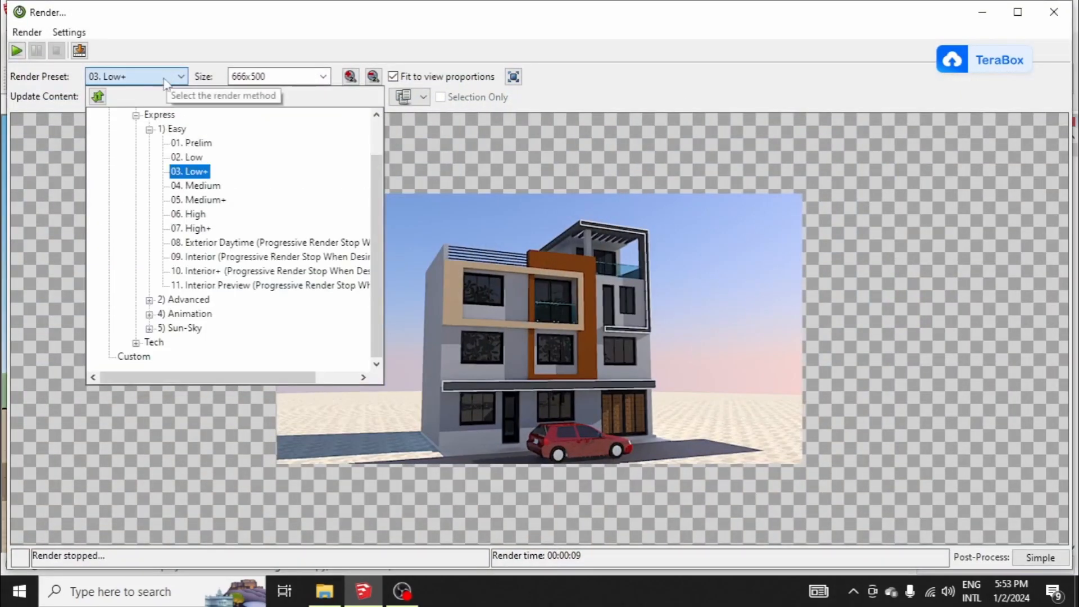
click(206, 187)
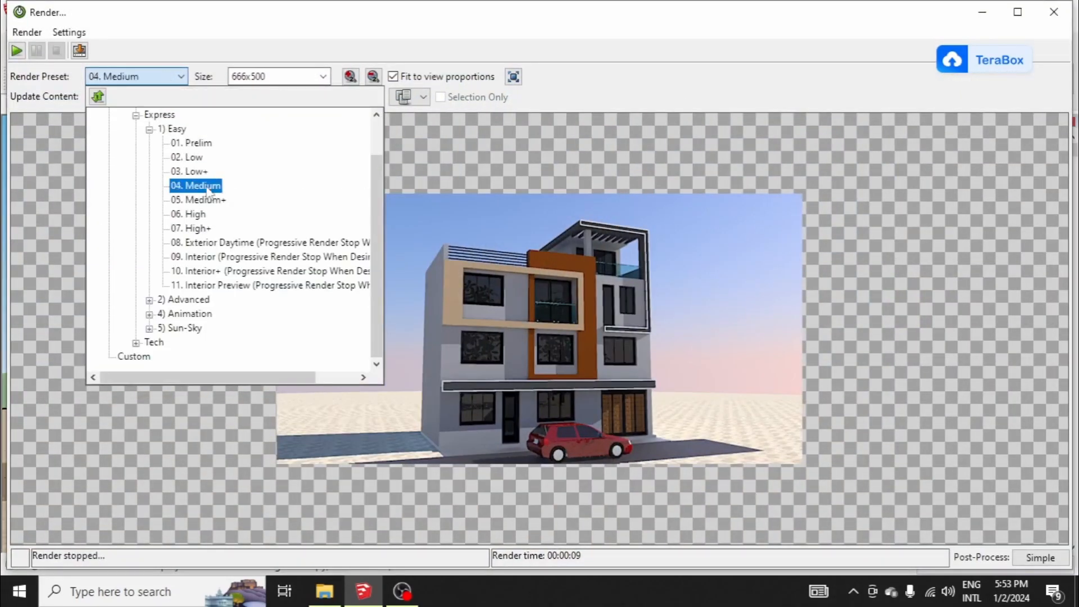
click(17, 57)
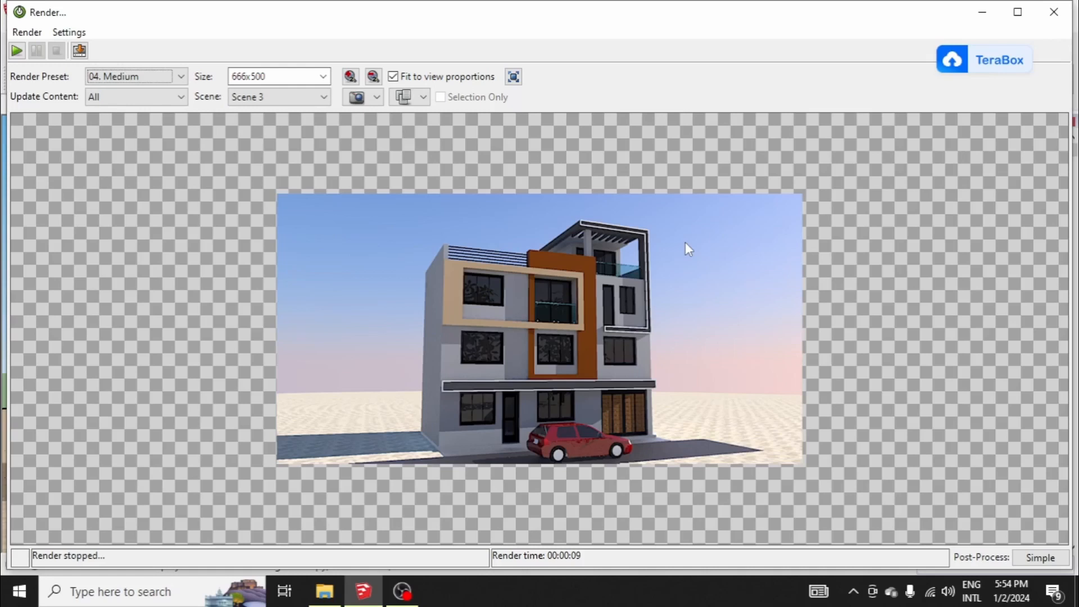
click(17, 50)
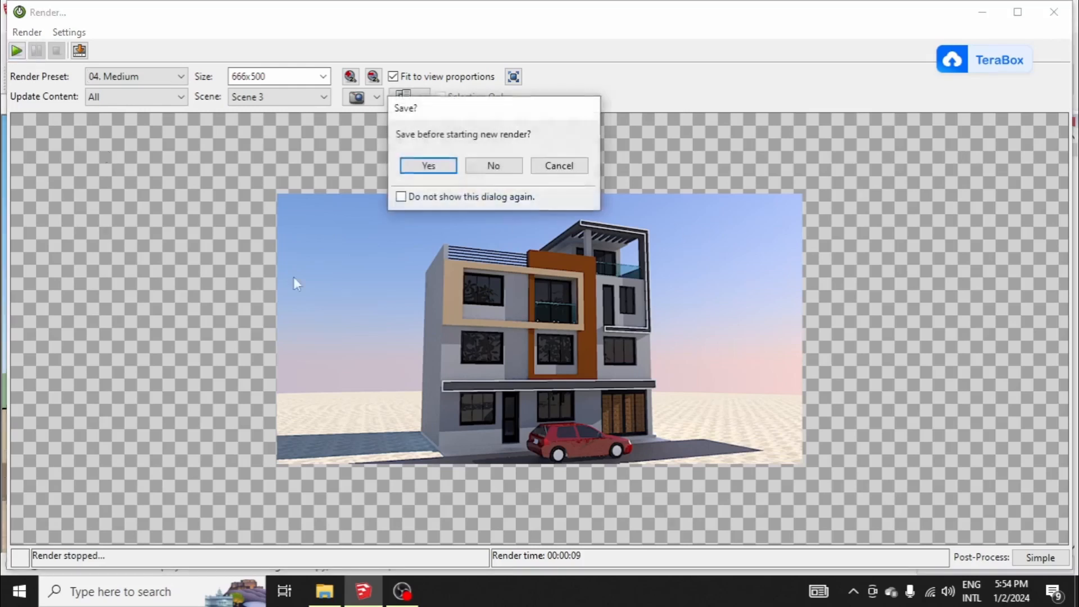
click(493, 166)
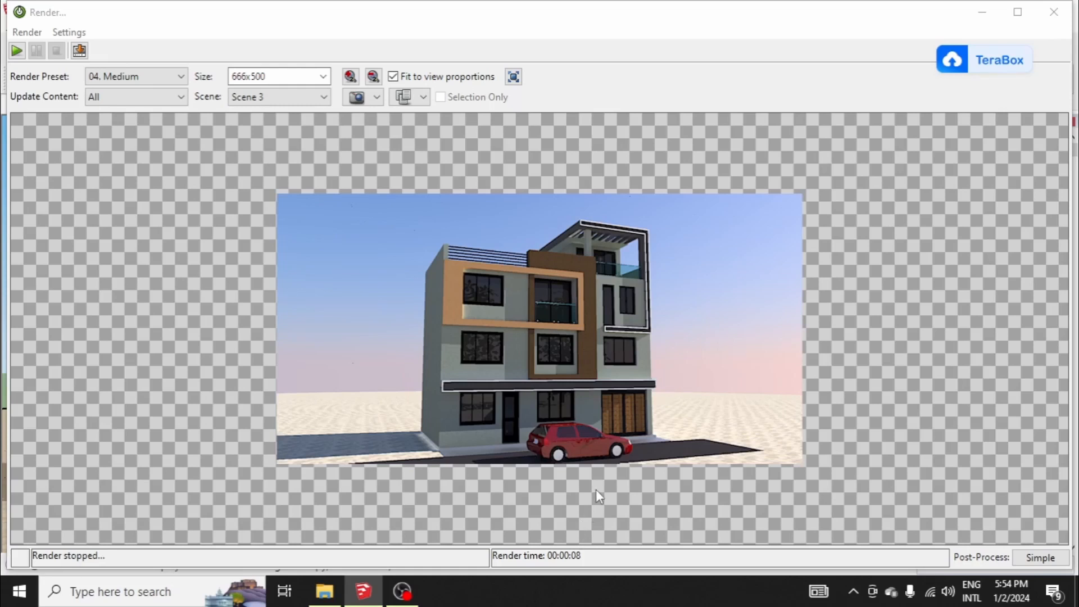
Step: Leave the finished render for the model and sample the grey stucco wall material from the facade
click(369, 595)
click(366, 593)
scroll(388, 318, up, 3)
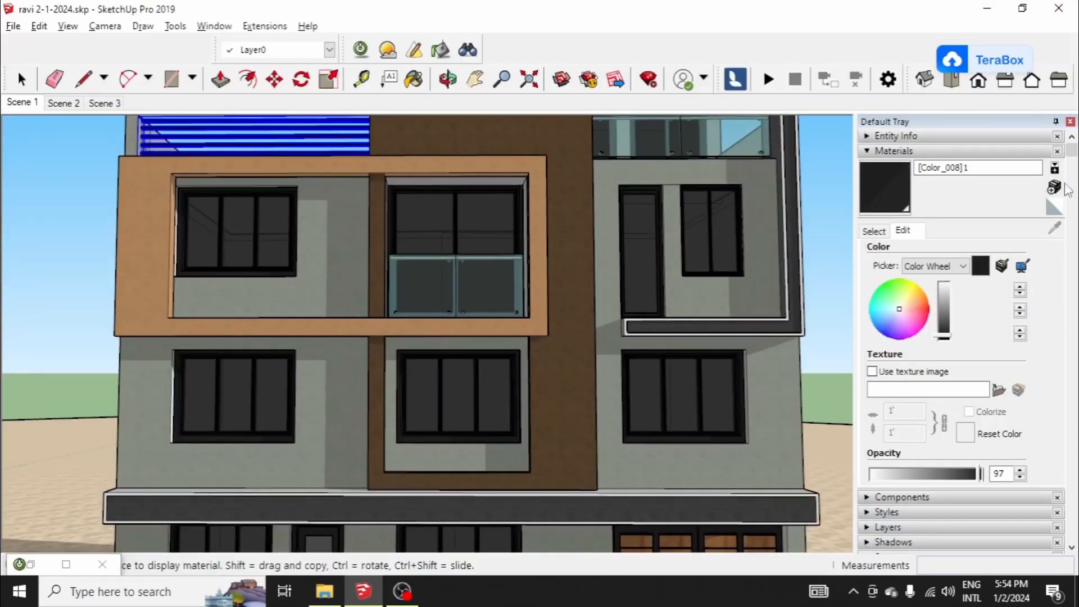
click(884, 230)
click(1068, 228)
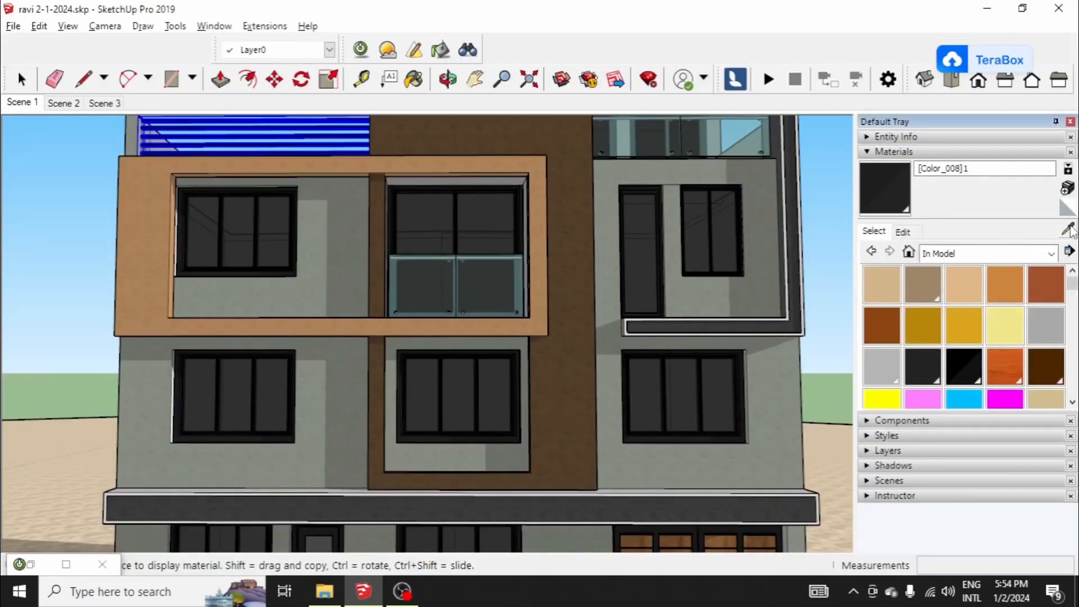
click(775, 375)
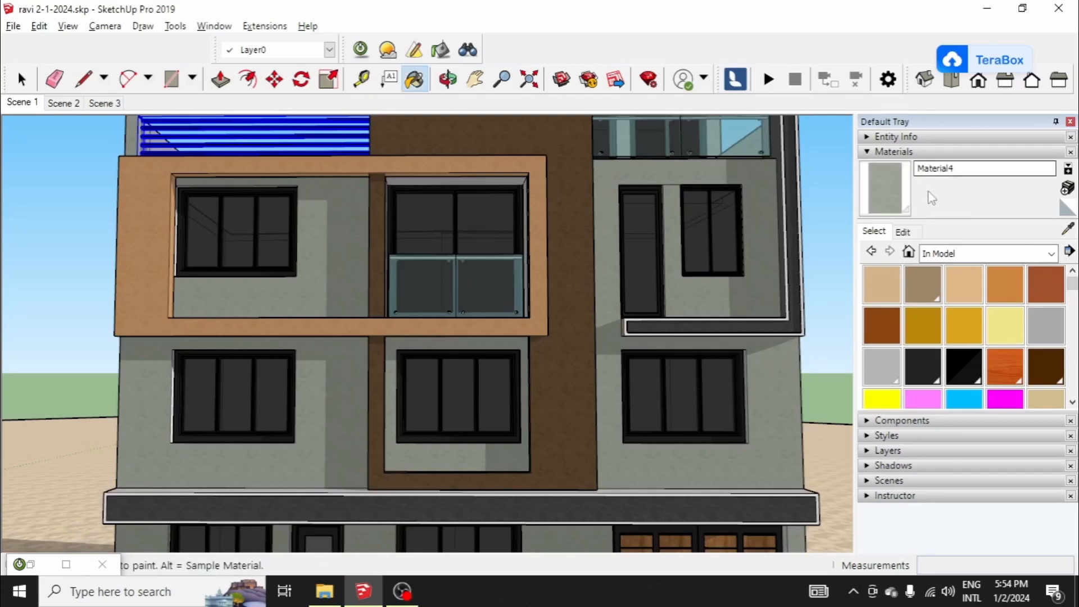
Step: Lighten the colour of the sampled stucco wall material, Material4, checking it against the whole building
click(901, 231)
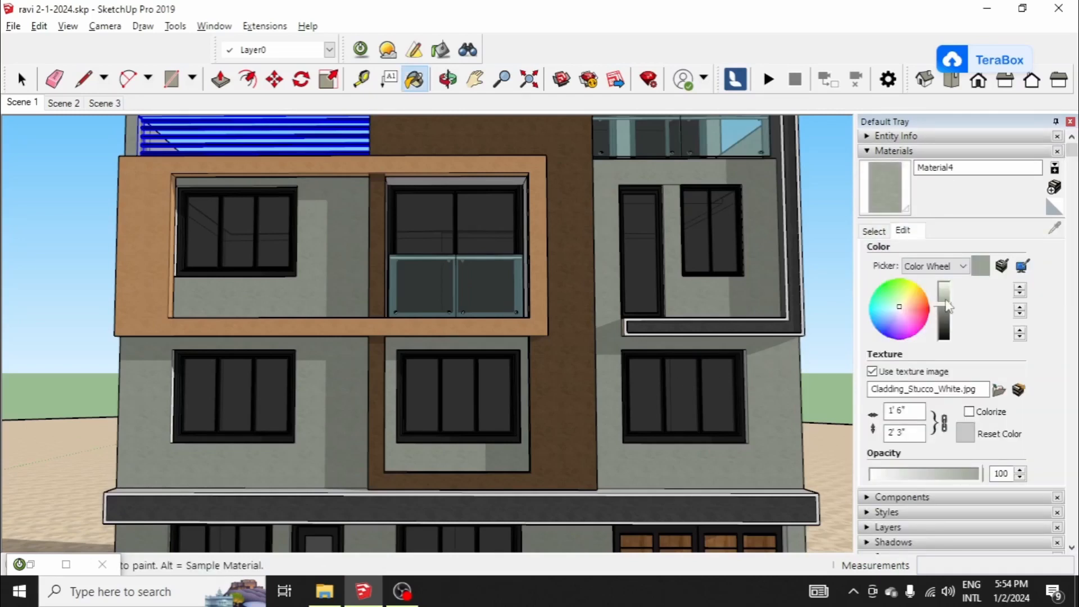
click(948, 304)
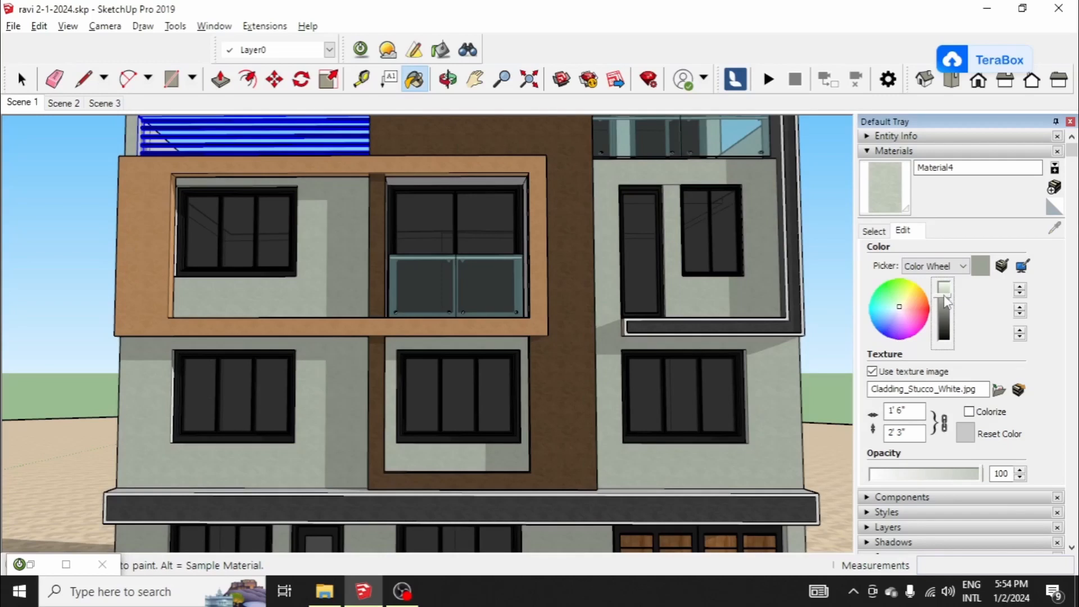
scroll(630, 270, down, 5)
mouse_move(567, 245)
middle_down()
mouse_move(706, 296)
mouse_move(671, 306)
middle_up()
click(949, 302)
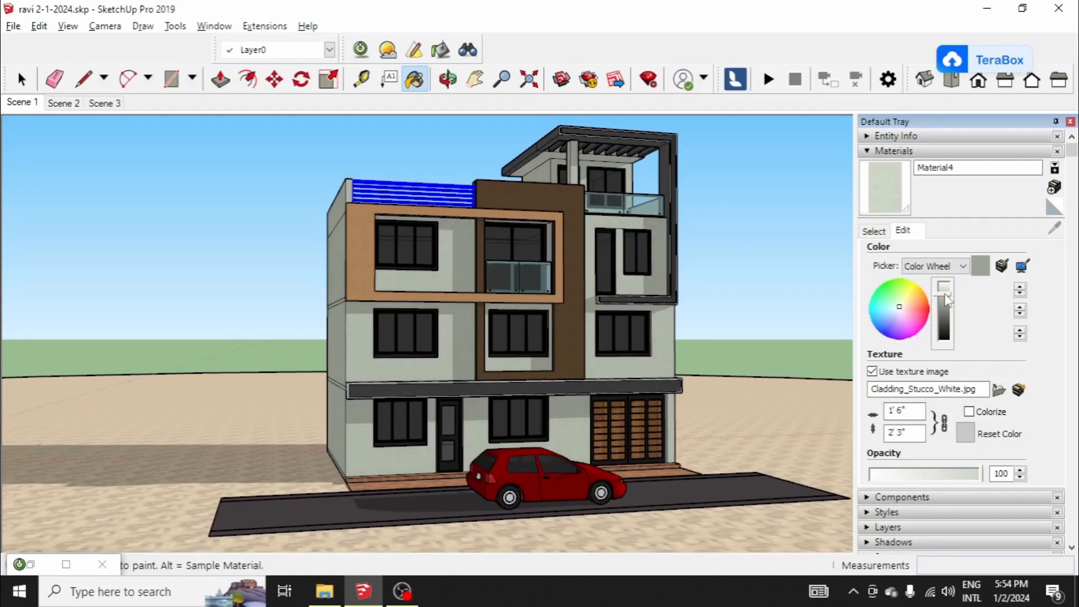
Step: Put the old render aside and turn off Sun Shadow in the render environment settings
click(361, 51)
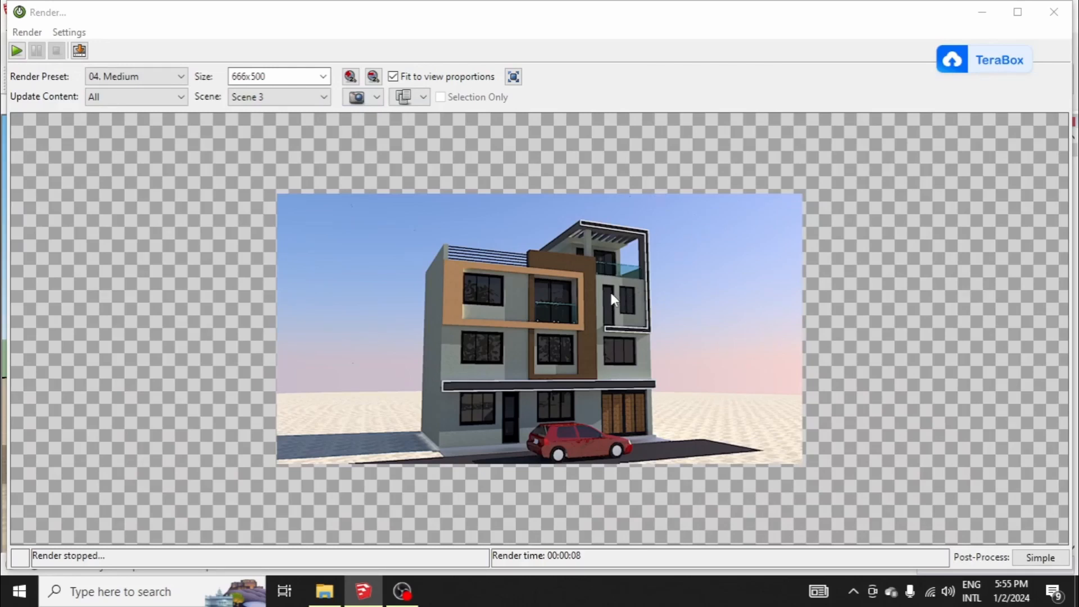
click(983, 11)
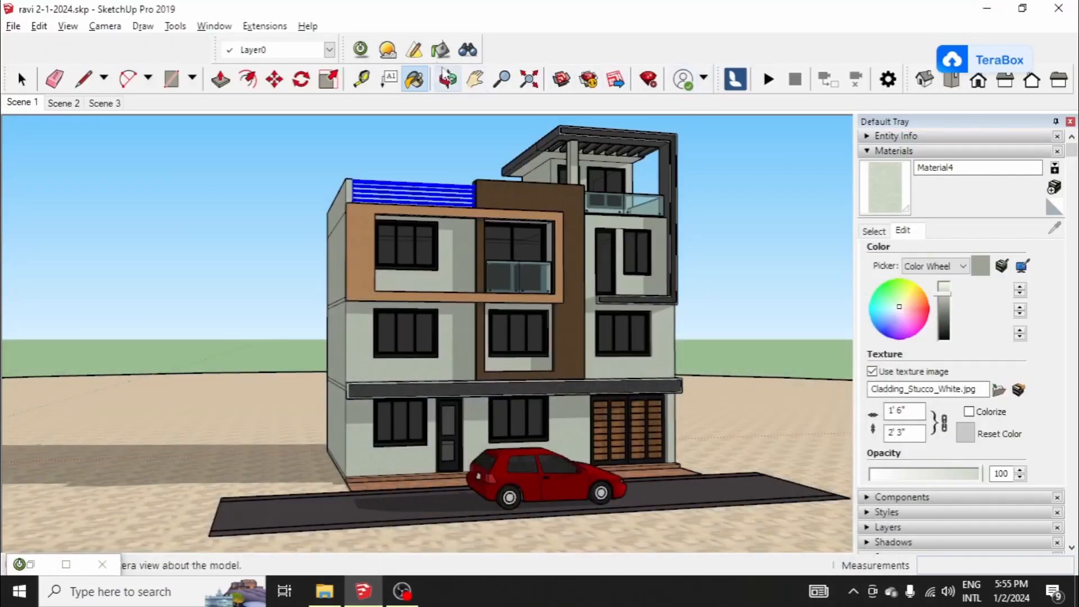
click(389, 50)
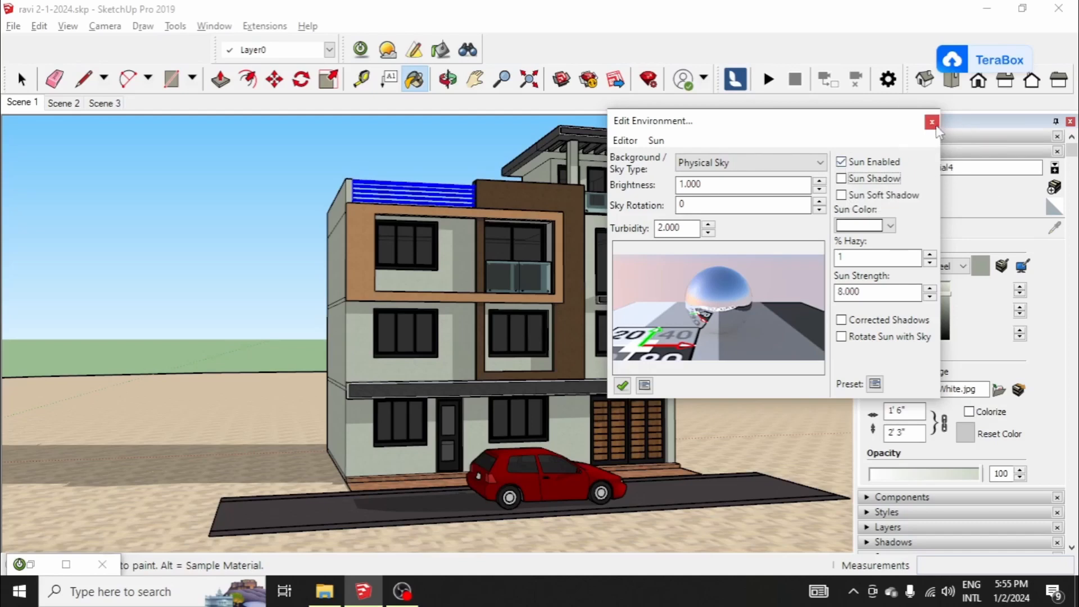
click(932, 123)
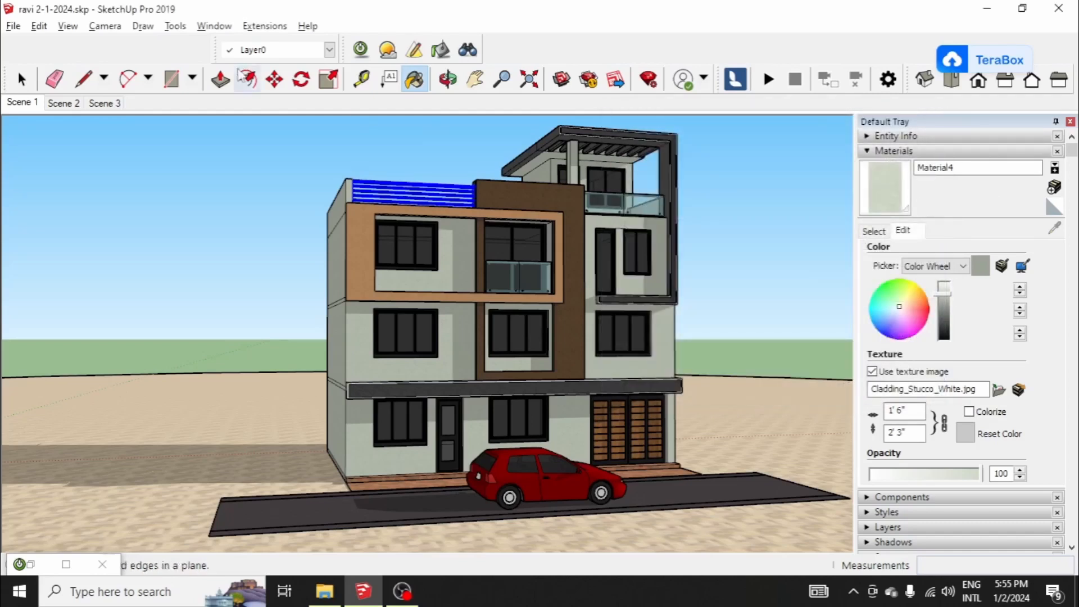
Step: Run a Medium test render without sun shadows, then close the render window without saving the image
click(361, 49)
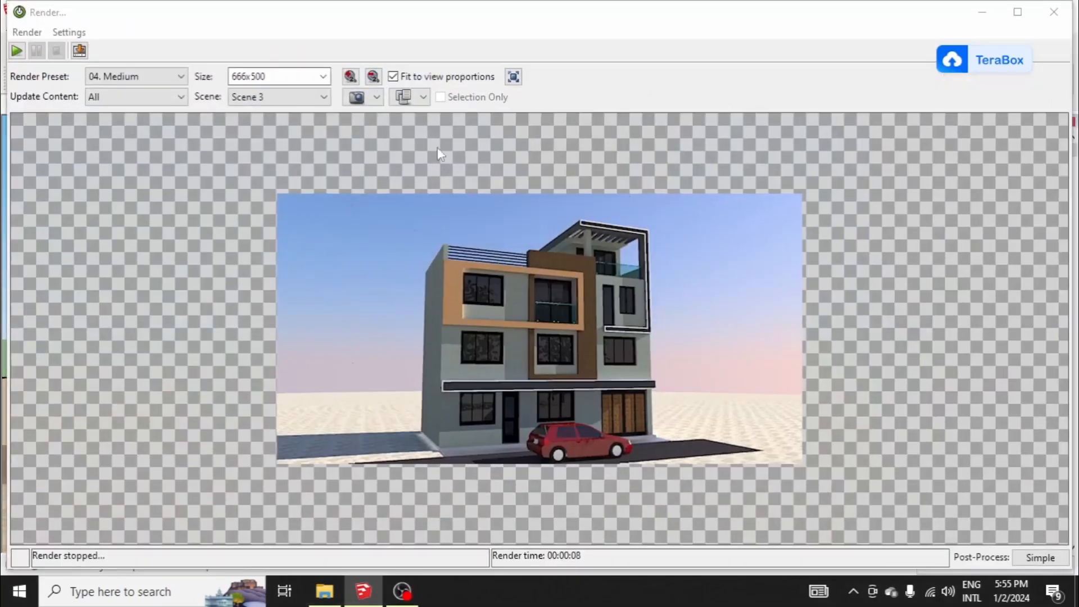
click(17, 54)
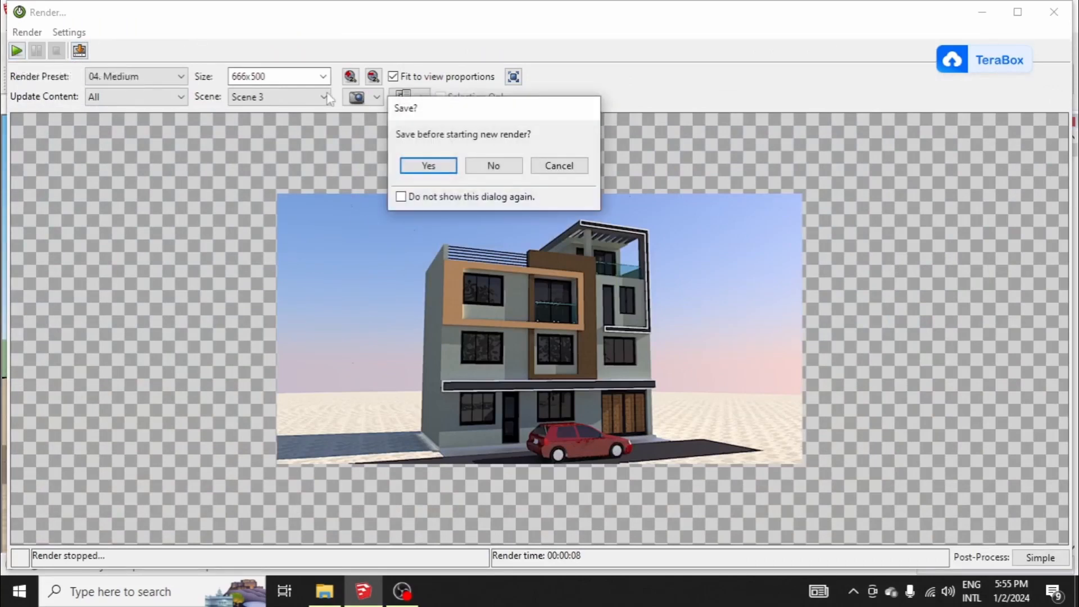
click(492, 164)
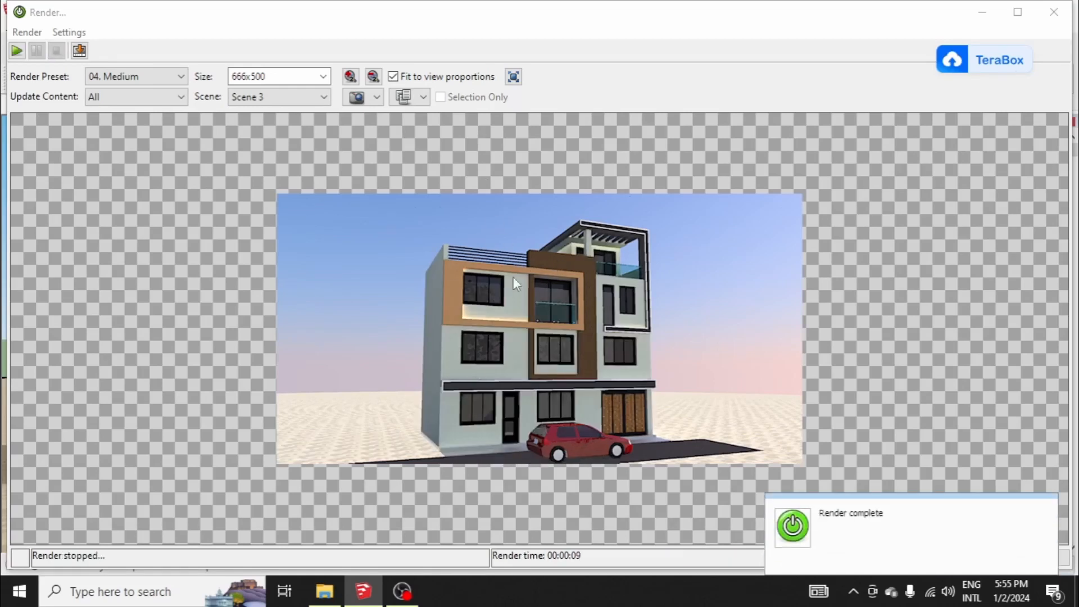
click(1054, 11)
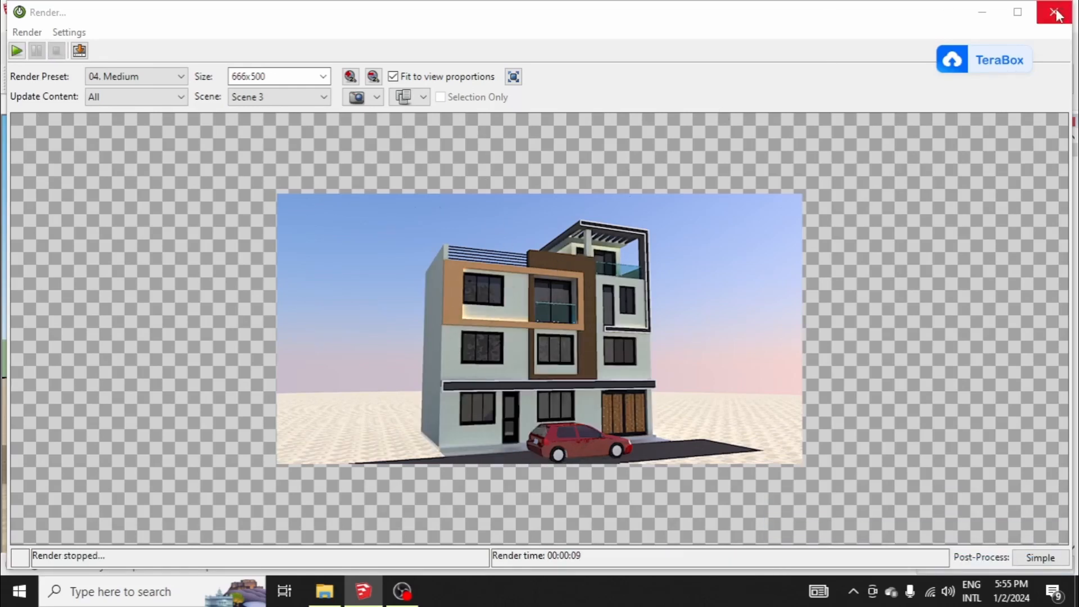
click(490, 176)
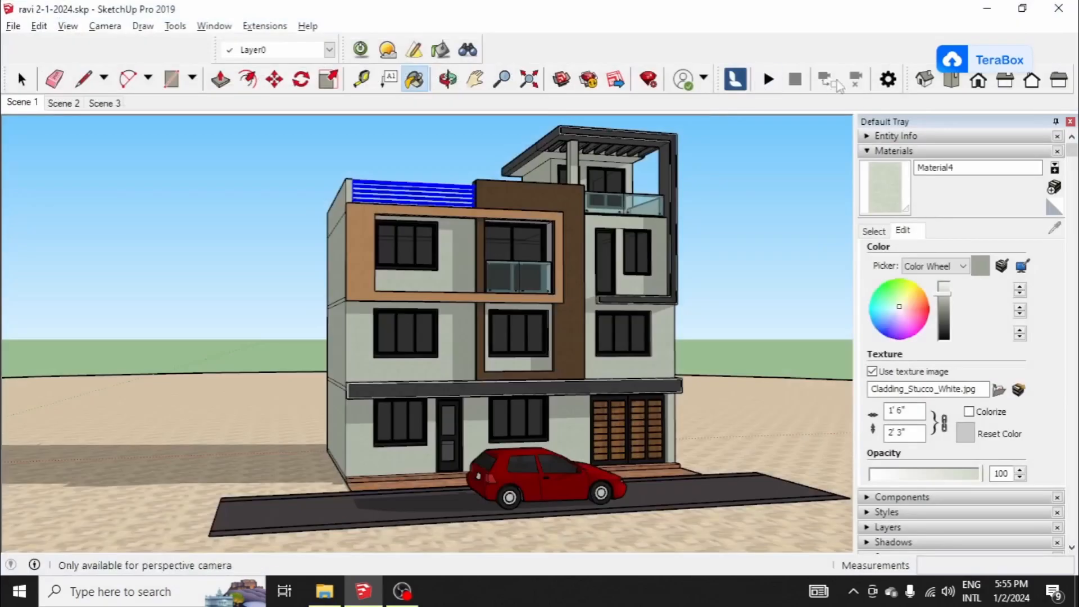
Step: Enable Sun Shadow, Corrected Shadows and Rotate Sun with Sky in the environment settings, and render at Medium again
click(388, 51)
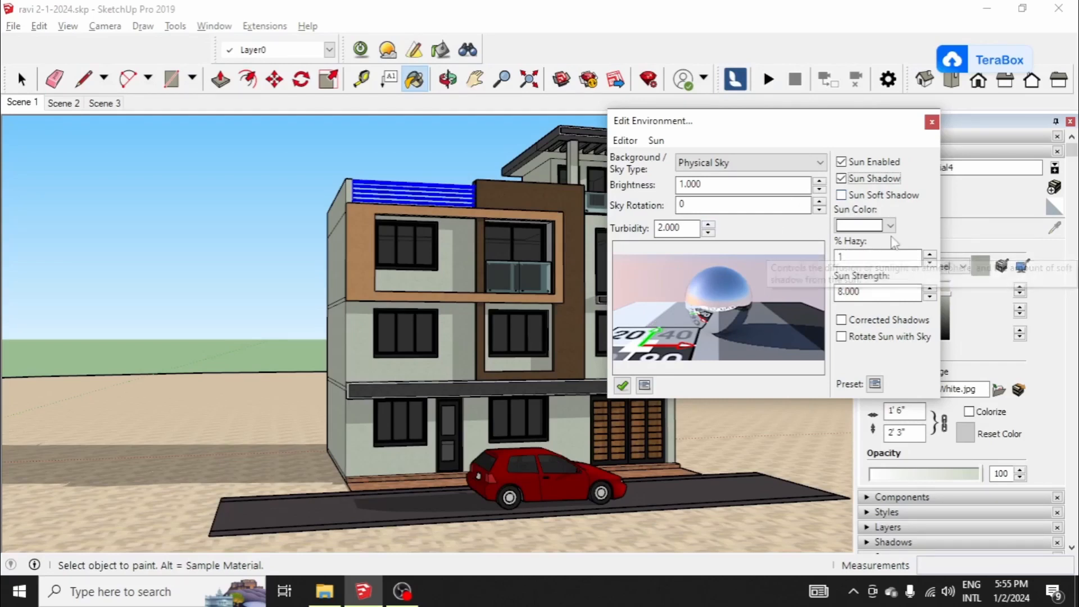
click(841, 320)
click(841, 336)
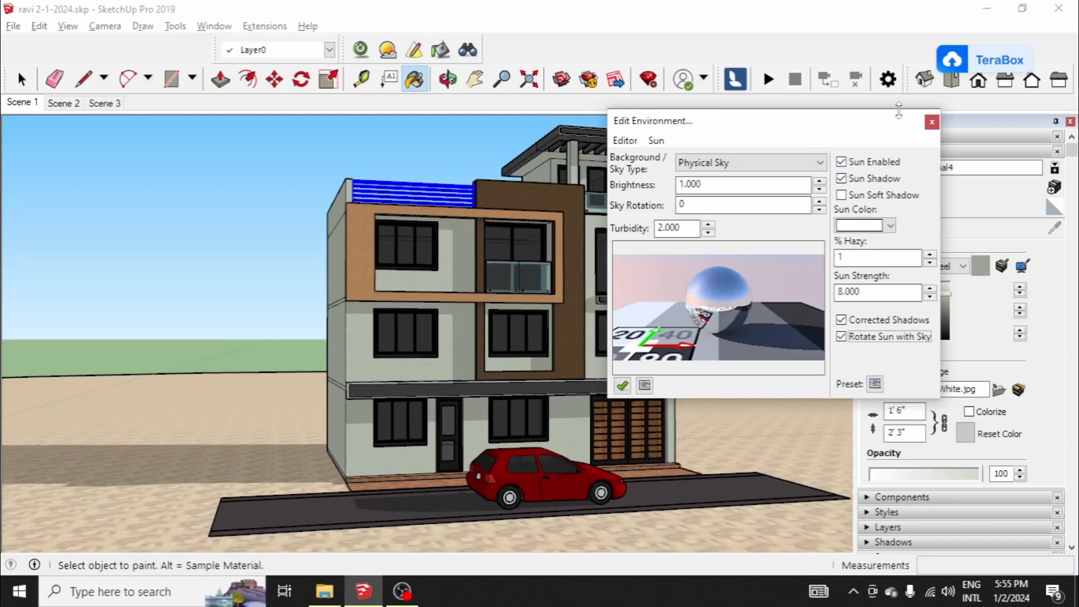
click(361, 51)
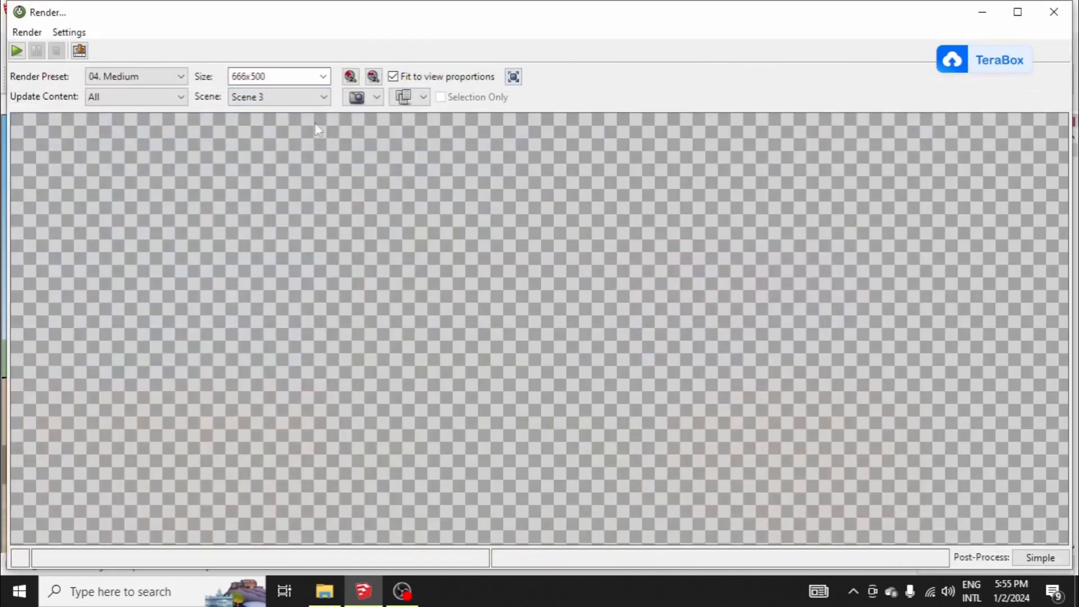
click(17, 52)
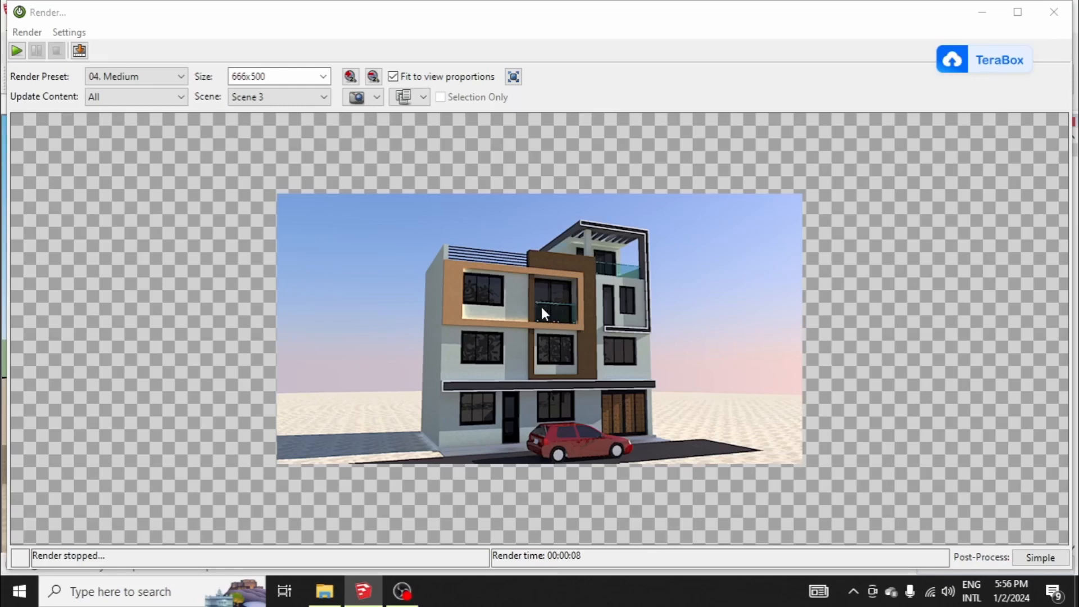
Step: Set the render preset to 07. High+ and double the image size to 1332x1000
click(163, 77)
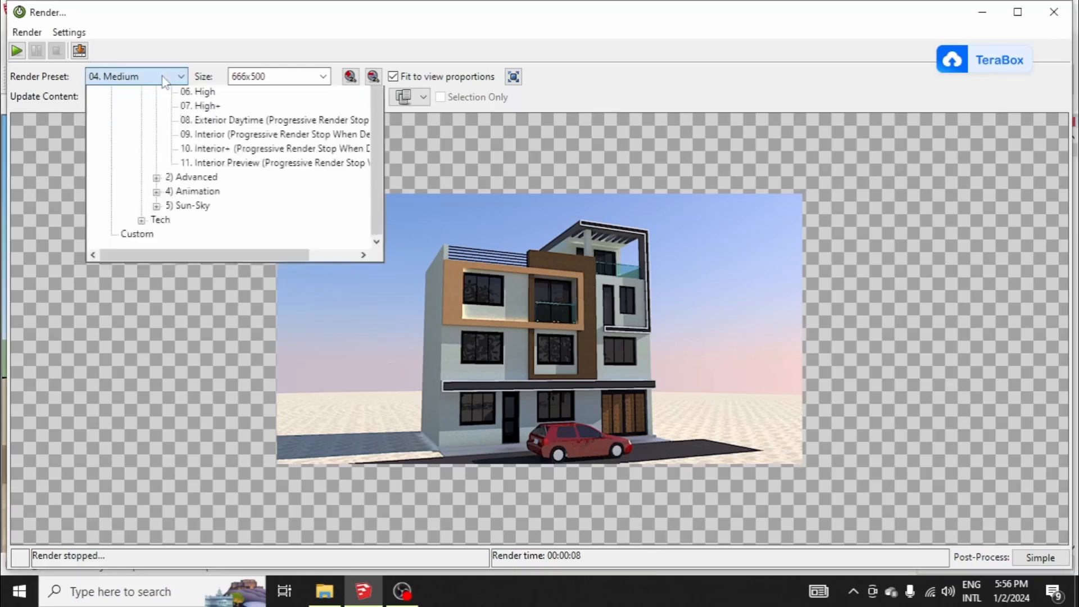
click(207, 228)
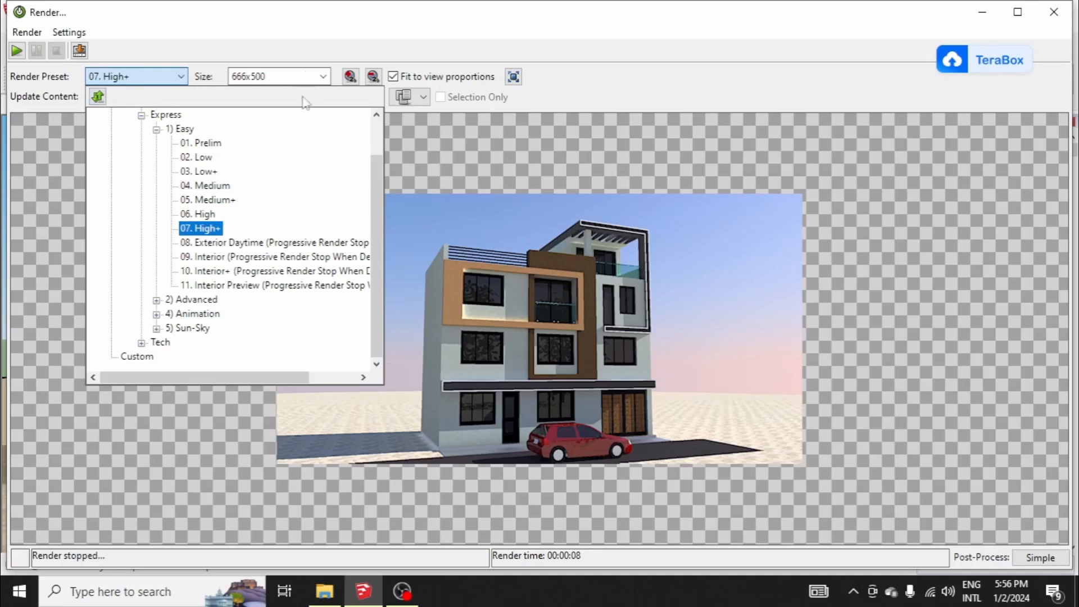
click(350, 77)
click(351, 77)
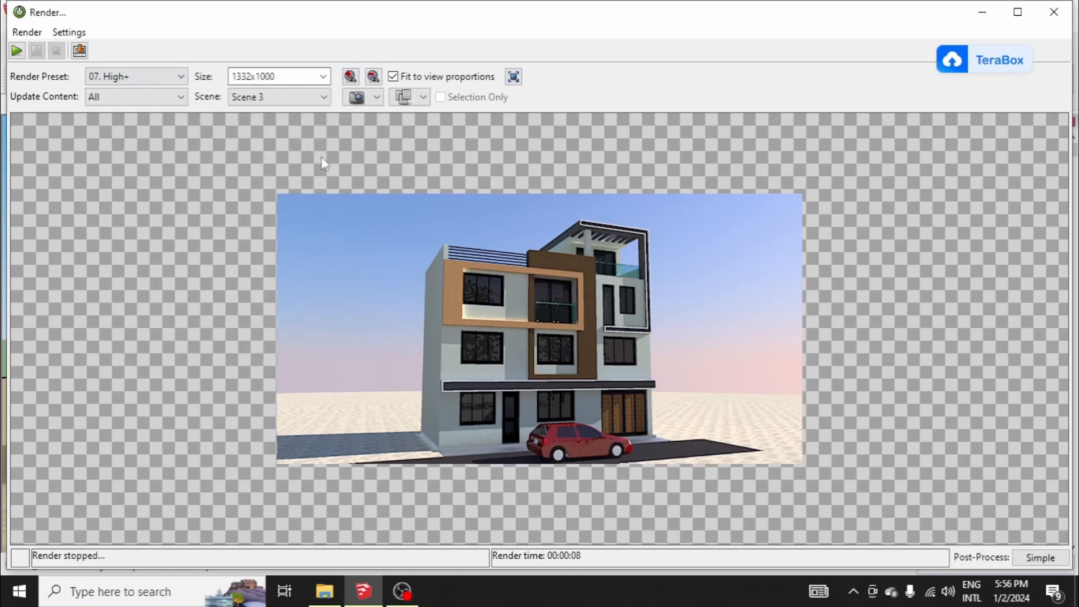
Step: Start the High+ render without saving the previous image, cancelling the image save dialog
click(18, 51)
click(405, 166)
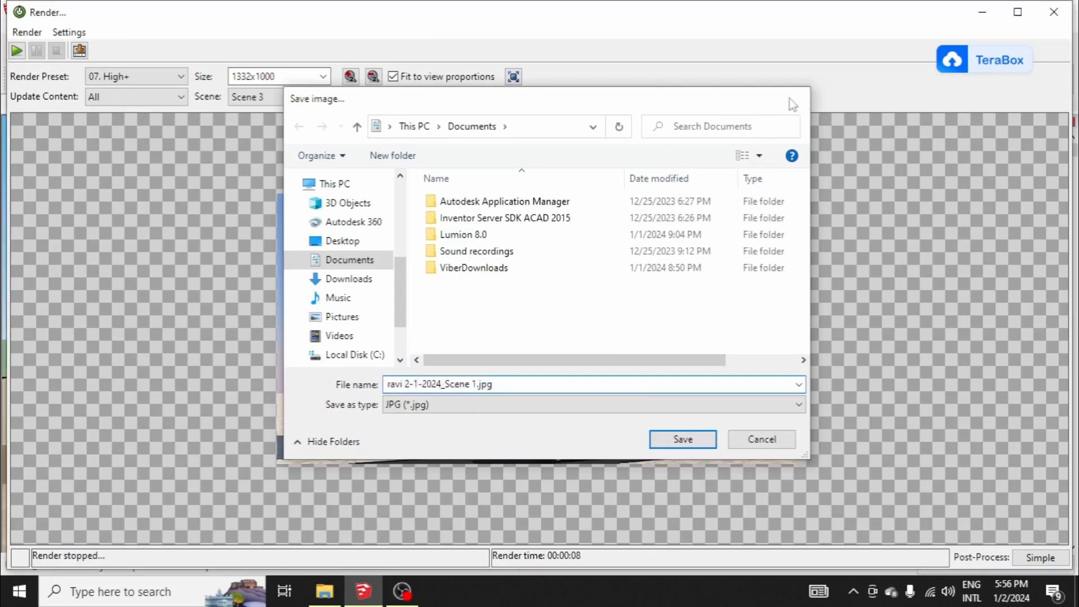
click(798, 97)
click(18, 51)
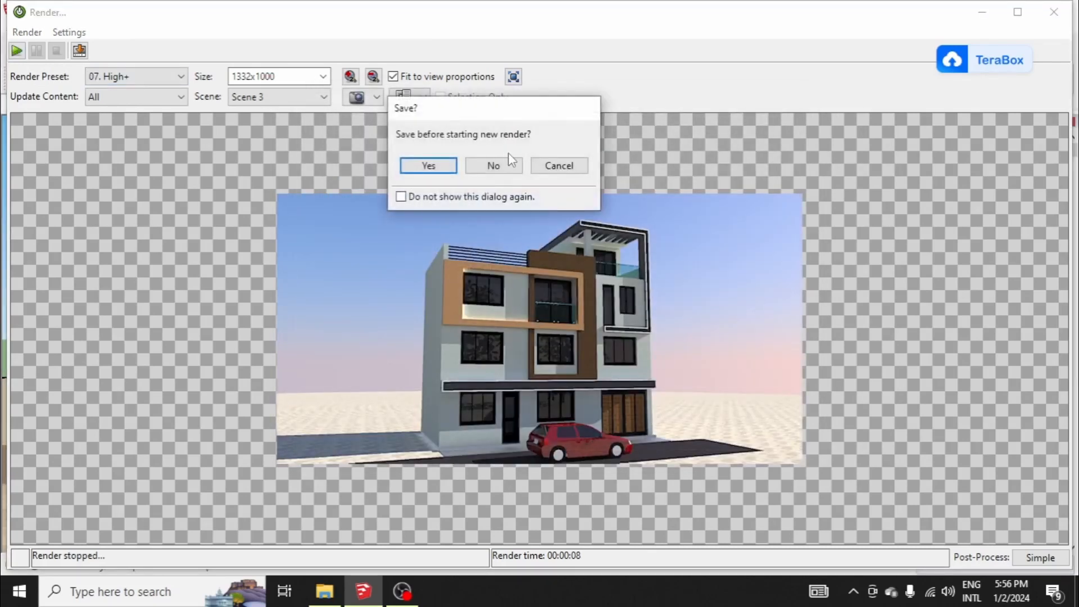
click(477, 162)
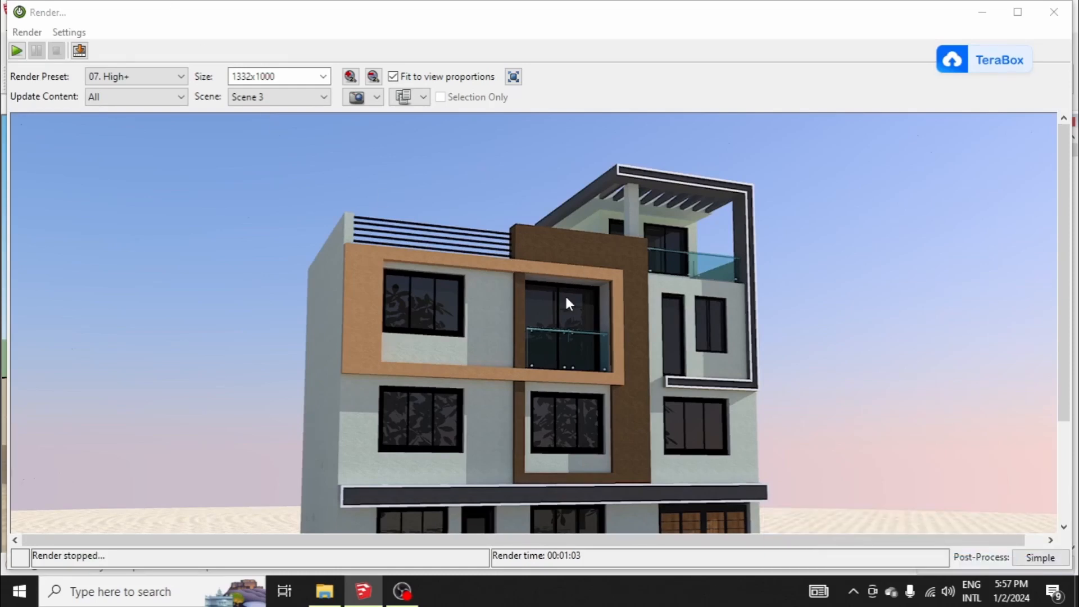
Step: Examine the High+ render from the roof terrace down to the ground floor and the parked car
scroll(491, 294, down, 2)
scroll(491, 292, up, 2)
scroll(491, 292, down, 1)
scroll(473, 343, down, 3)
scroll(475, 343, up, 2)
scroll(474, 343, up, 1)
scroll(475, 342, down, 2)
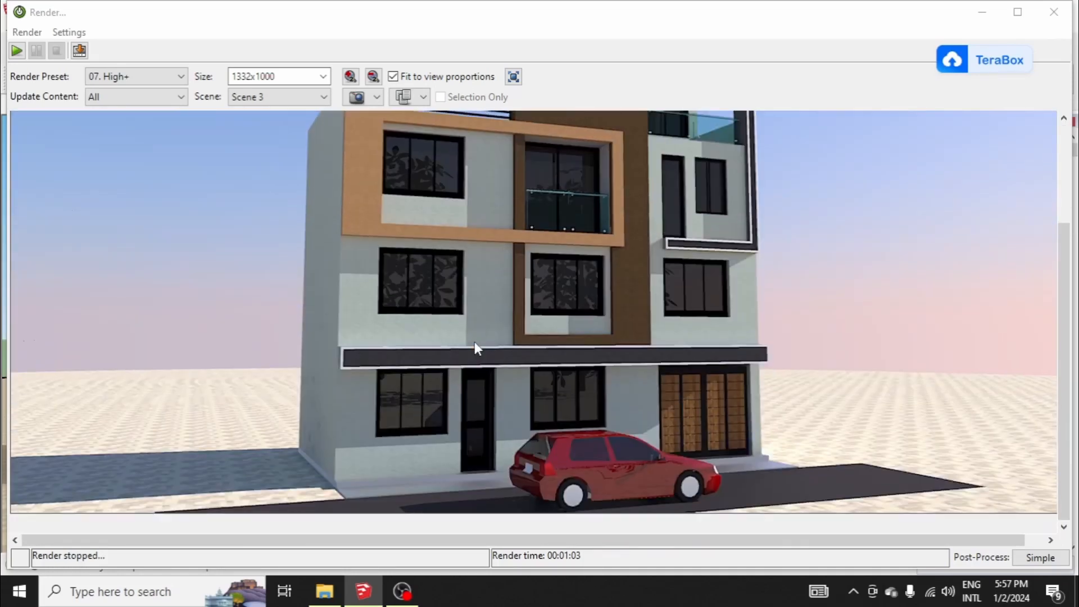
scroll(474, 341, up, 3)
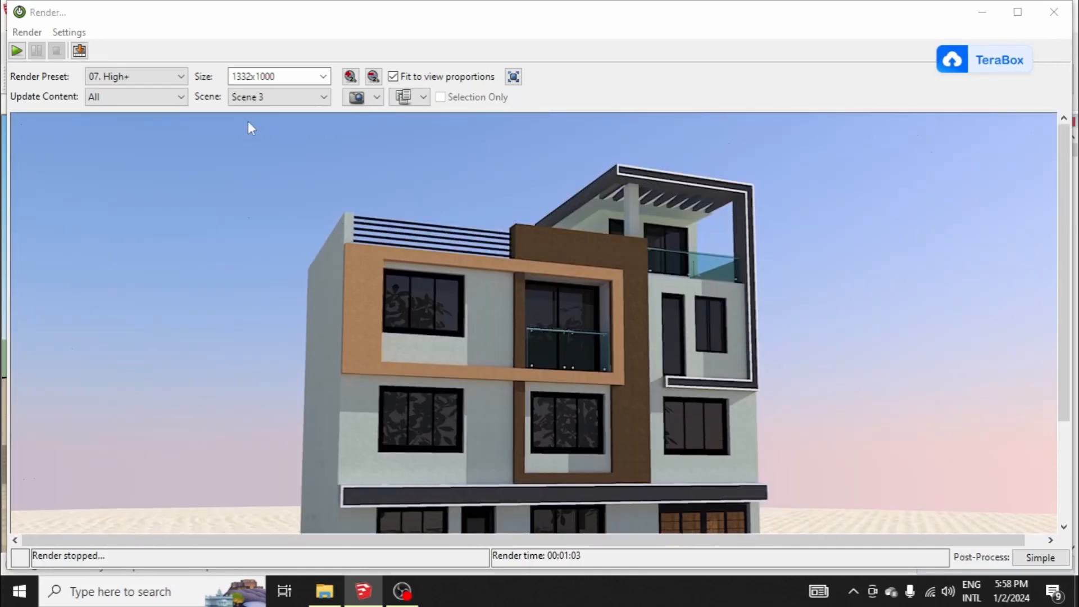
scroll(325, 297, down, 3)
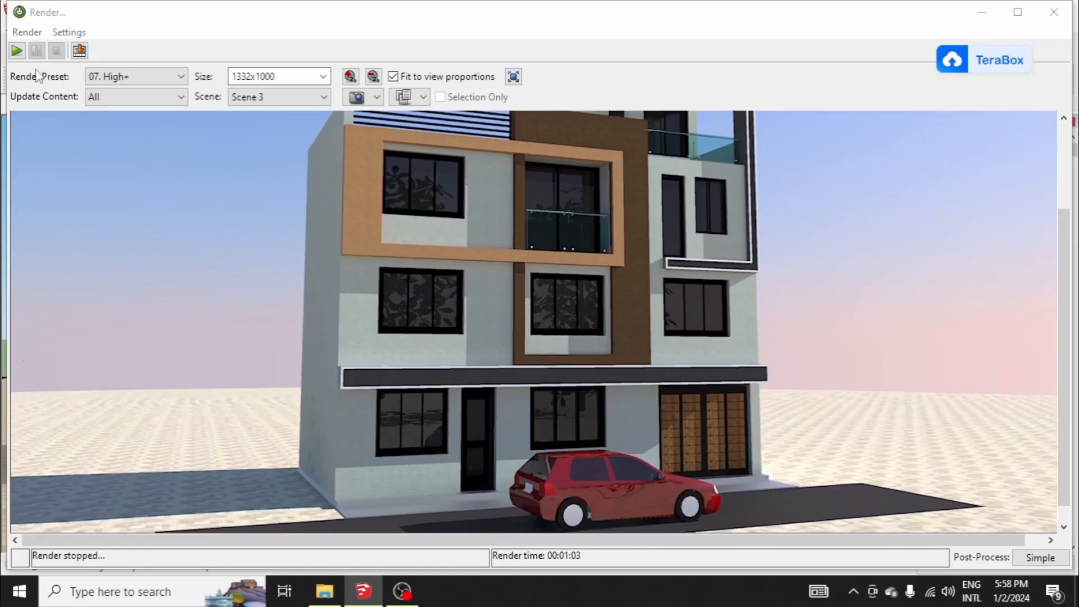
Step: Start saving the Scene 3 render and create and open a new Desktop folder named after the client
click(79, 50)
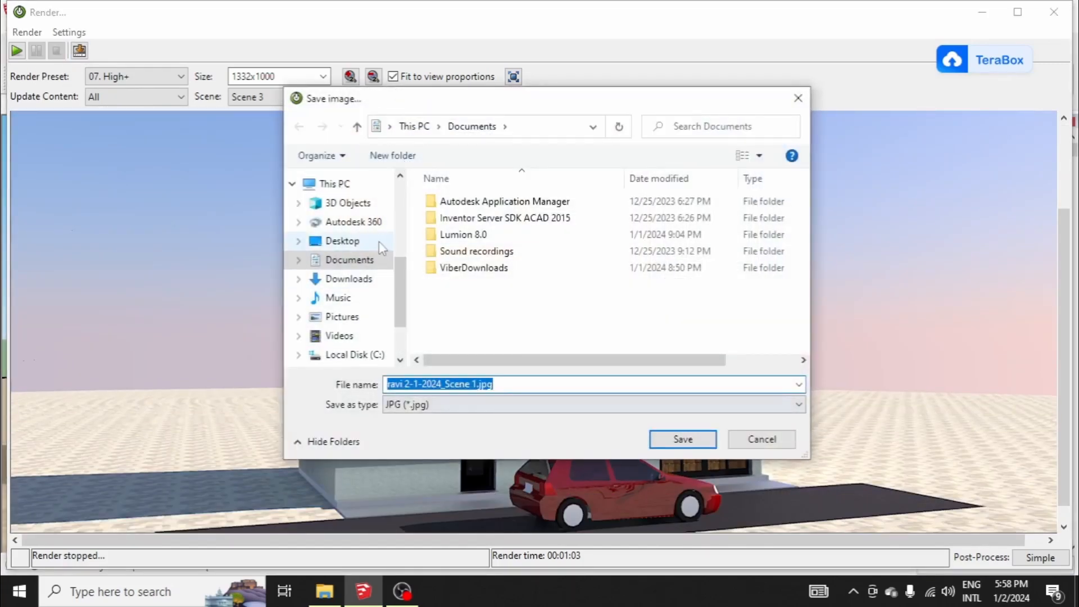
drag(429, 101, 572, 104)
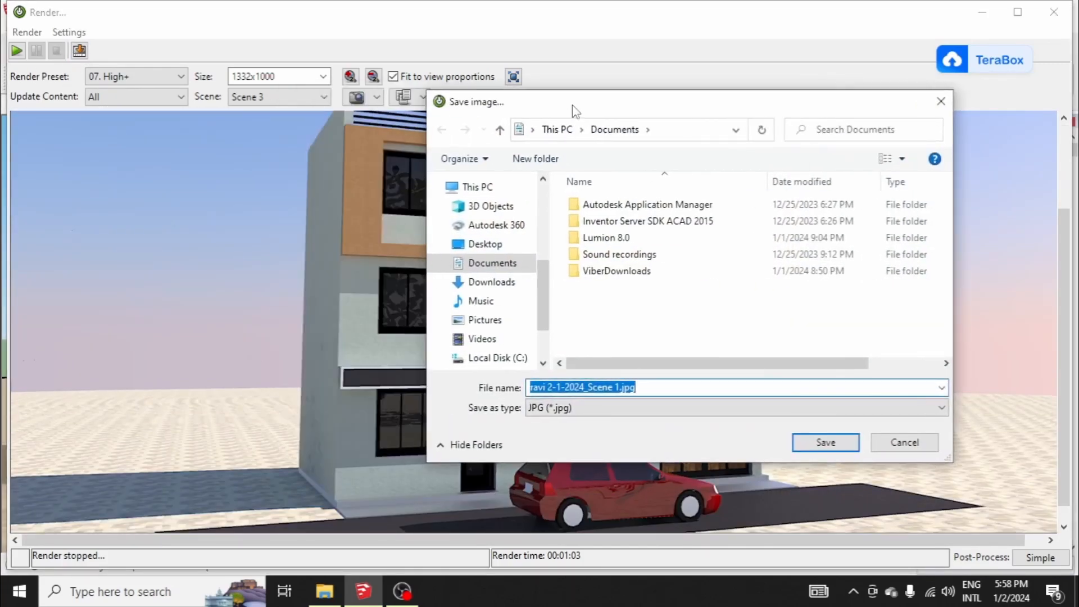
click(483, 244)
scroll(768, 332, down, 1)
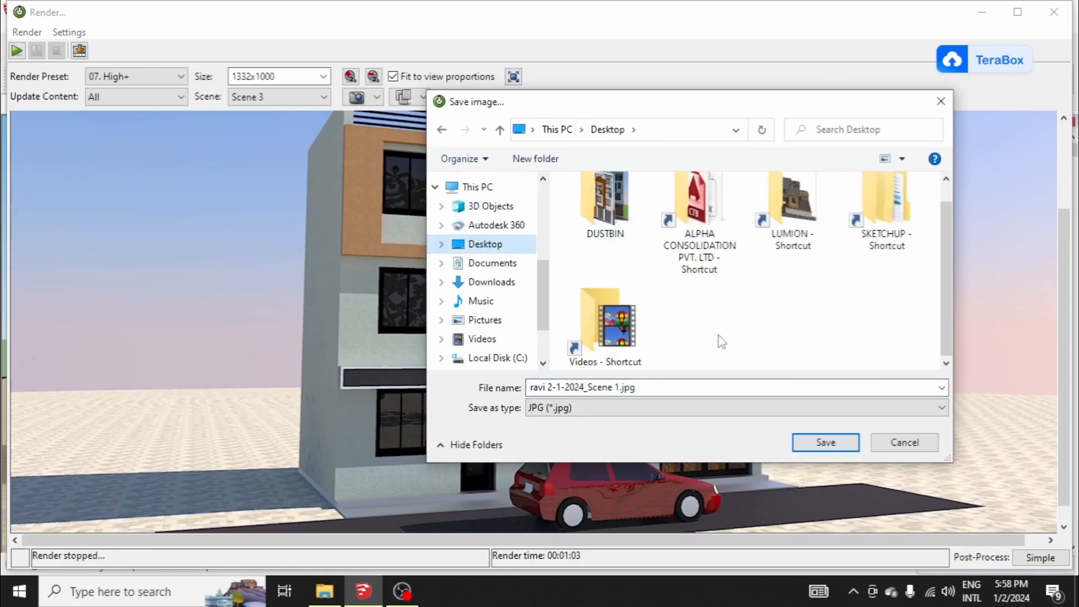
click(536, 158)
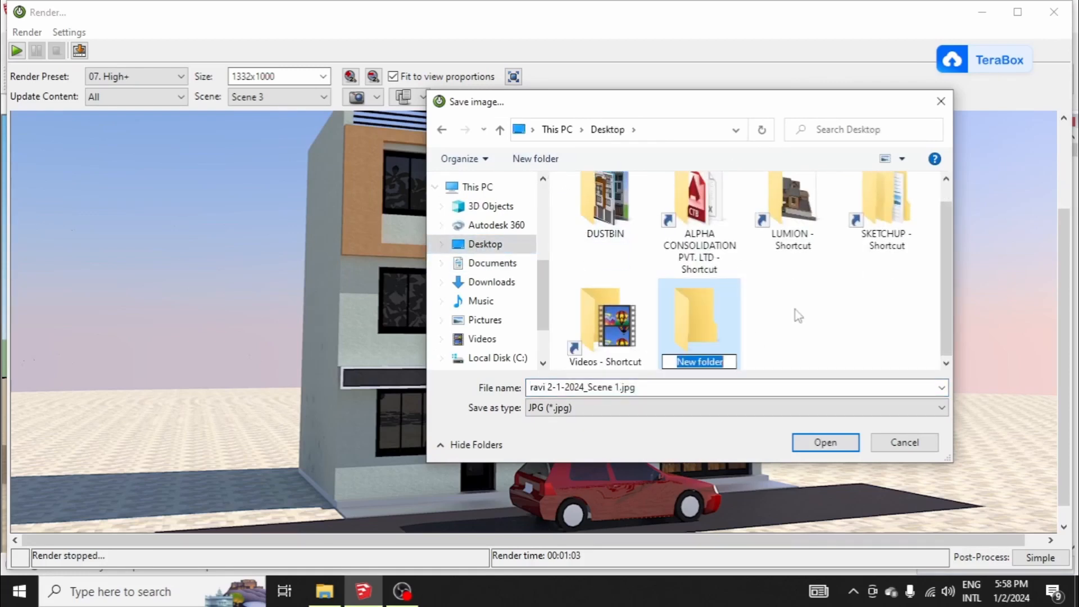
text(ravu)
key(BackSpace)
text(i)
key(Return)
key(Return)
Step: Save the Scene 3 render in the new folder as a JPG named 7
click(722, 387)
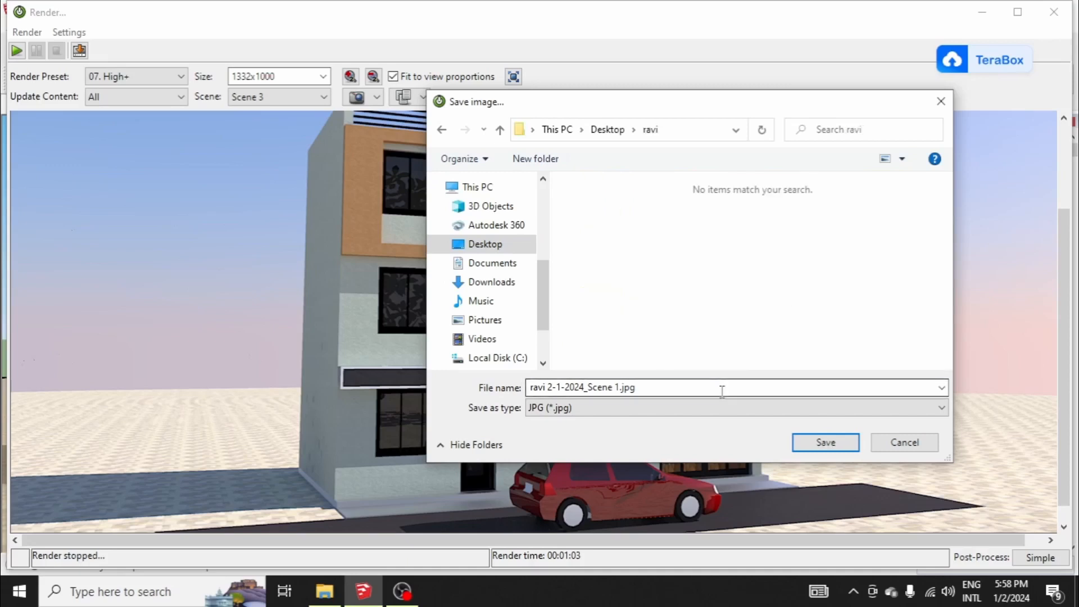
text(3)
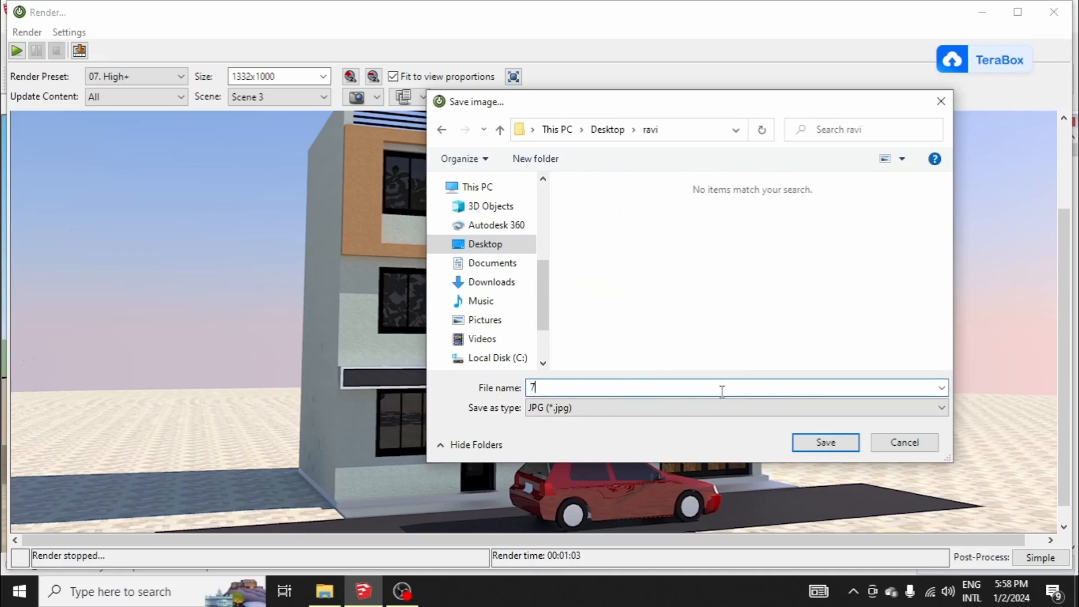
click(825, 443)
Step: Render Scene 2 with the 07. High+ preset at 1332x1000 and check the image from roof to street
click(278, 97)
click(274, 138)
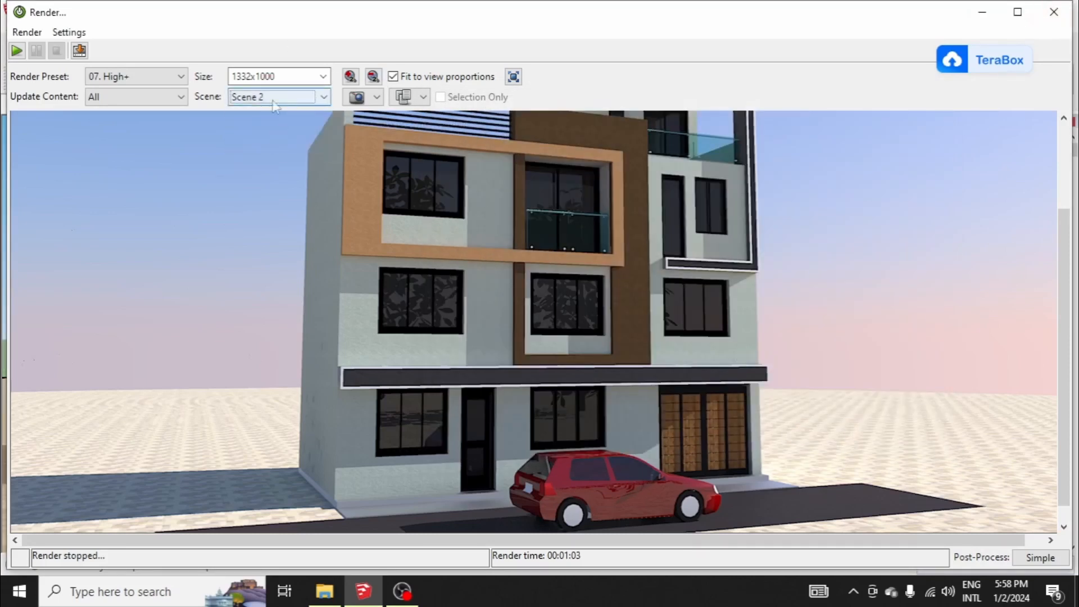
click(17, 50)
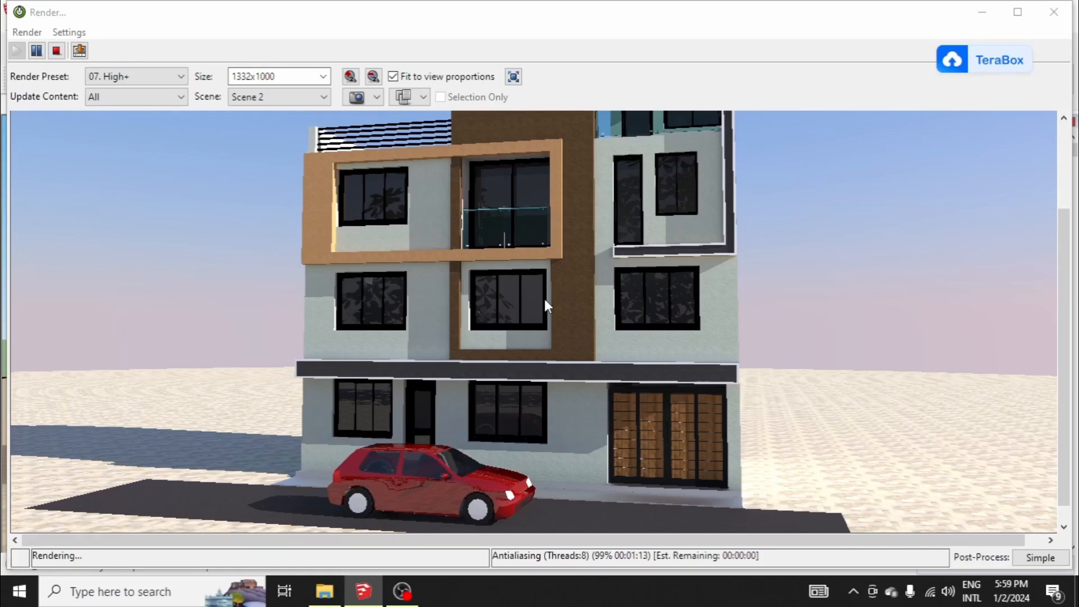
scroll(568, 252, up, 6)
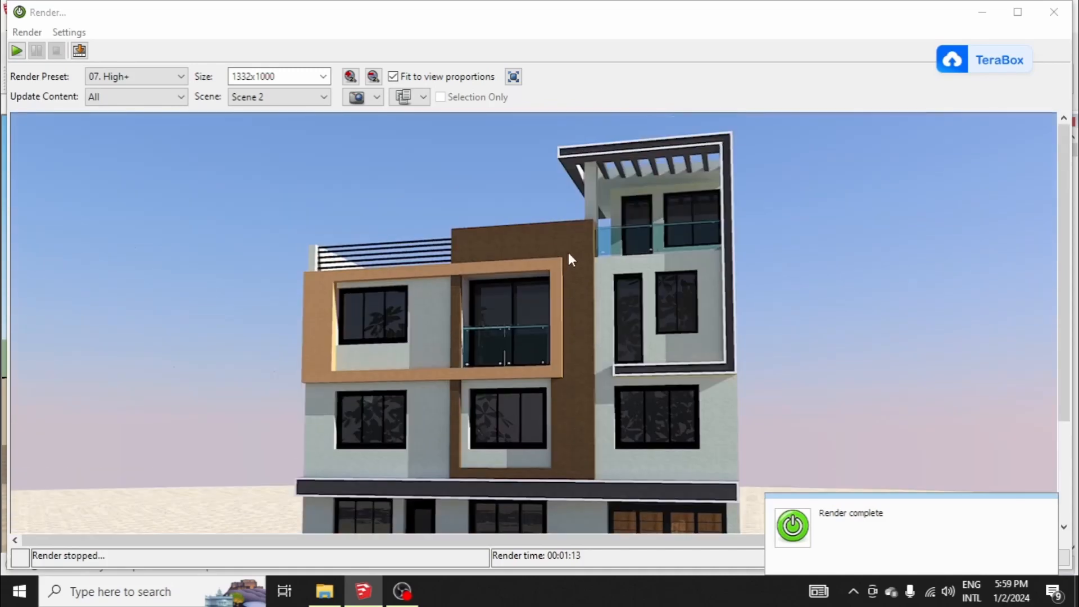
scroll(563, 249, down, 6)
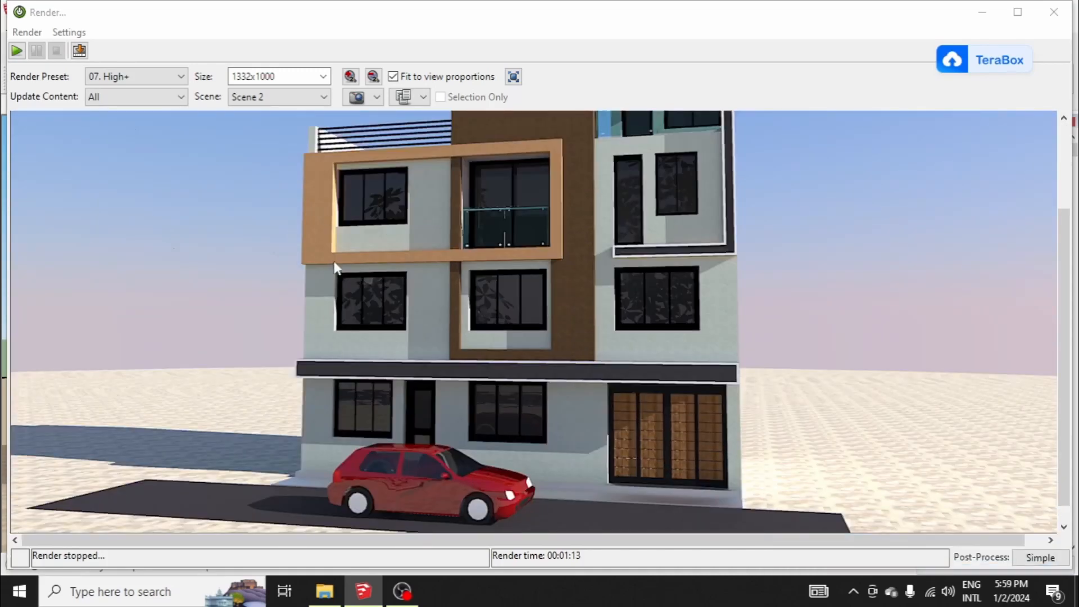
scroll(726, 289, up, 4)
scroll(727, 289, down, 2)
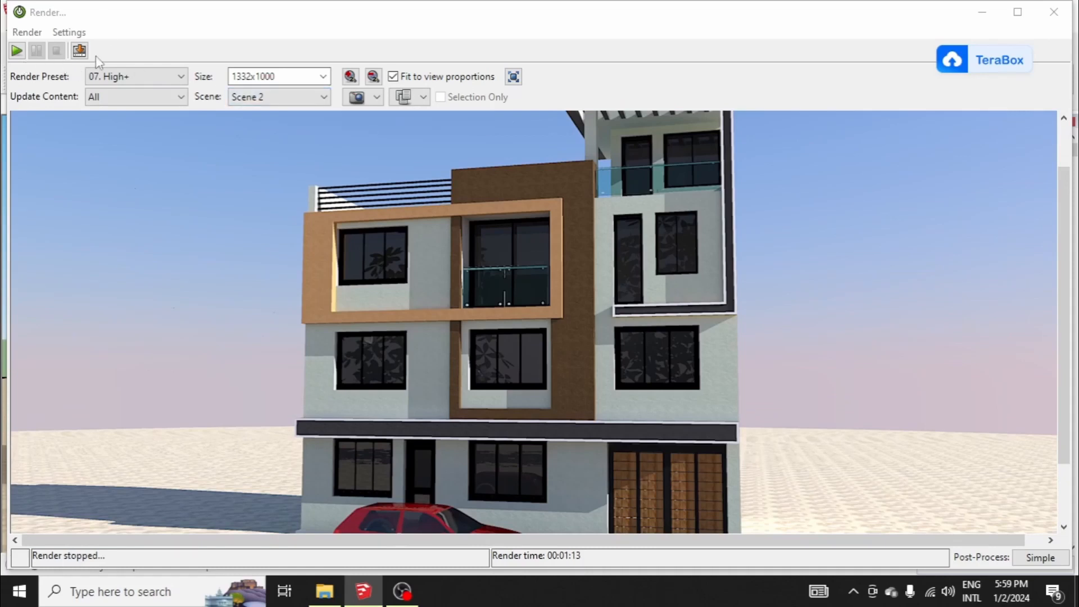
Step: Save the Scene 2 render as a JPG in the same folder as the first image
click(80, 51)
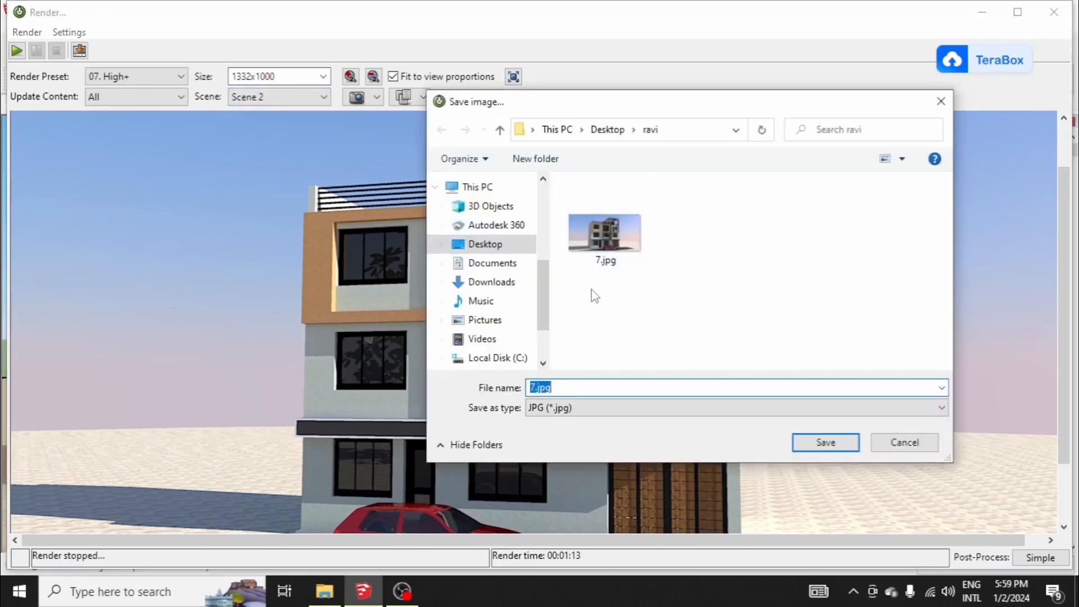
click(538, 387)
key(Return)
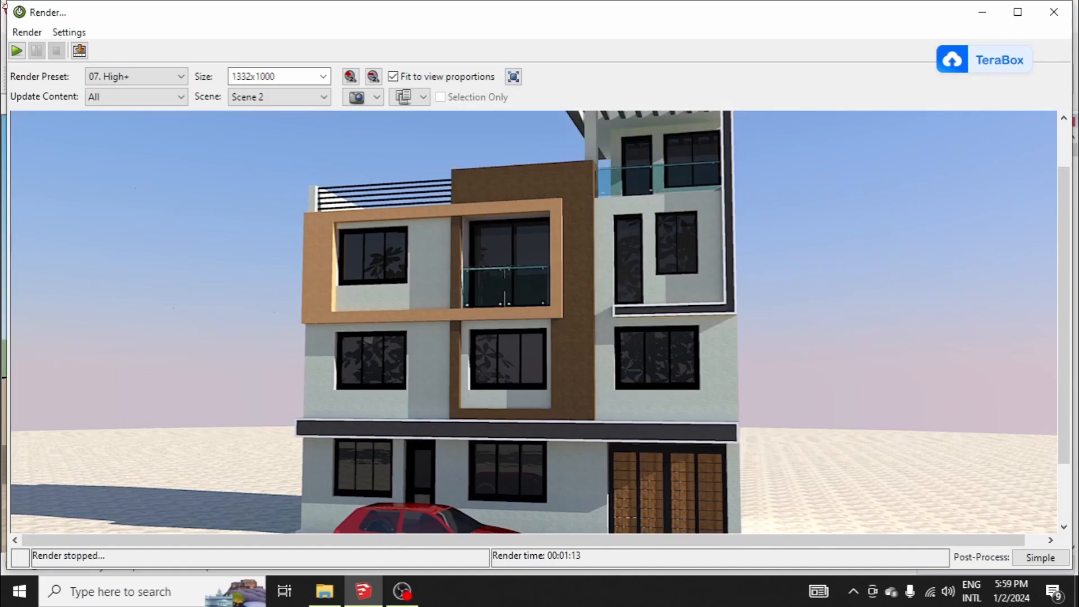
Step: Start a render of Scene 1 with the 07. High+ preset at 1332x1000
click(270, 97)
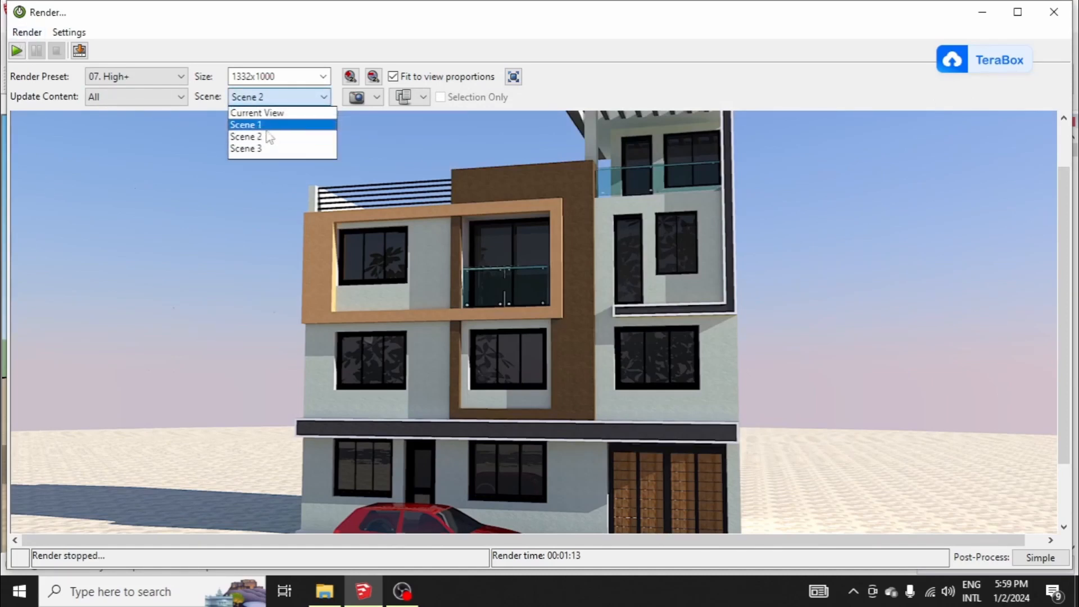
click(264, 123)
click(16, 51)
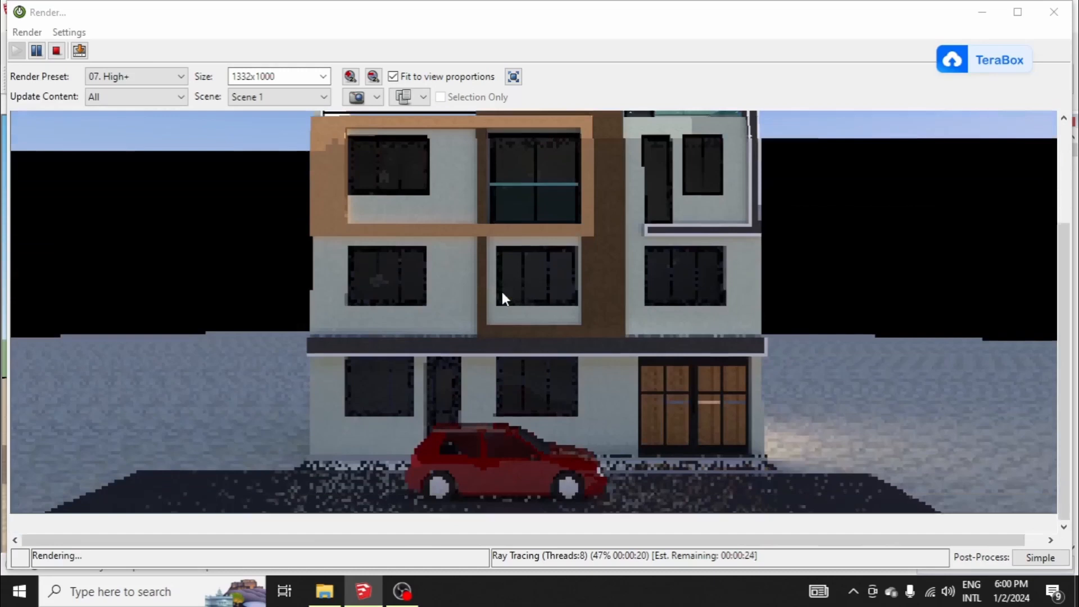
Step: Examine the Scene 1 render from the roof pergola to the car on the street during and after rendering
scroll(503, 298, up, 1)
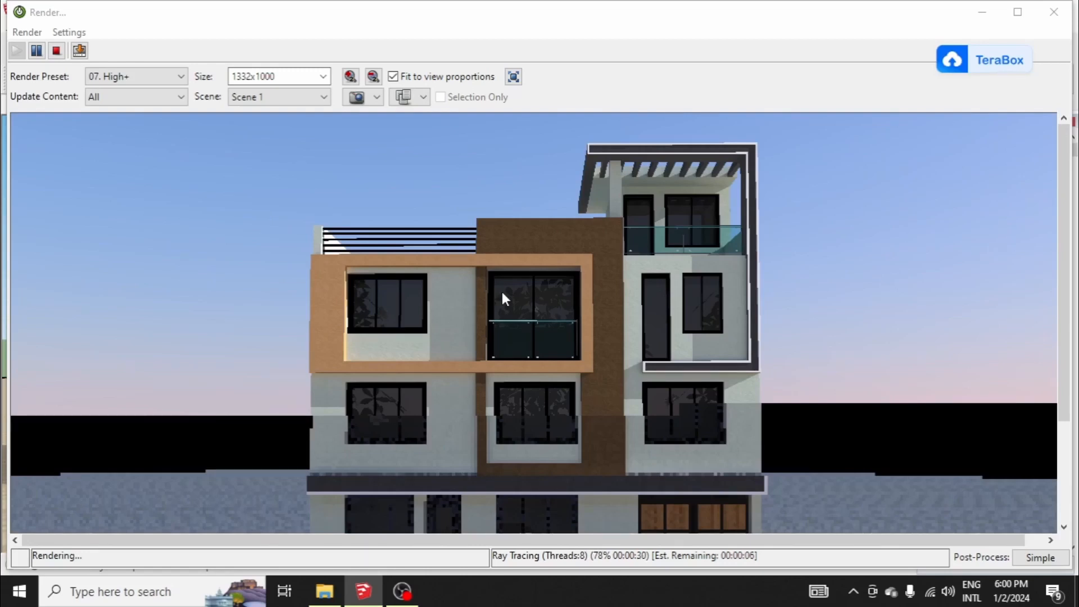
scroll(502, 292, down, 3)
scroll(501, 291, up, 3)
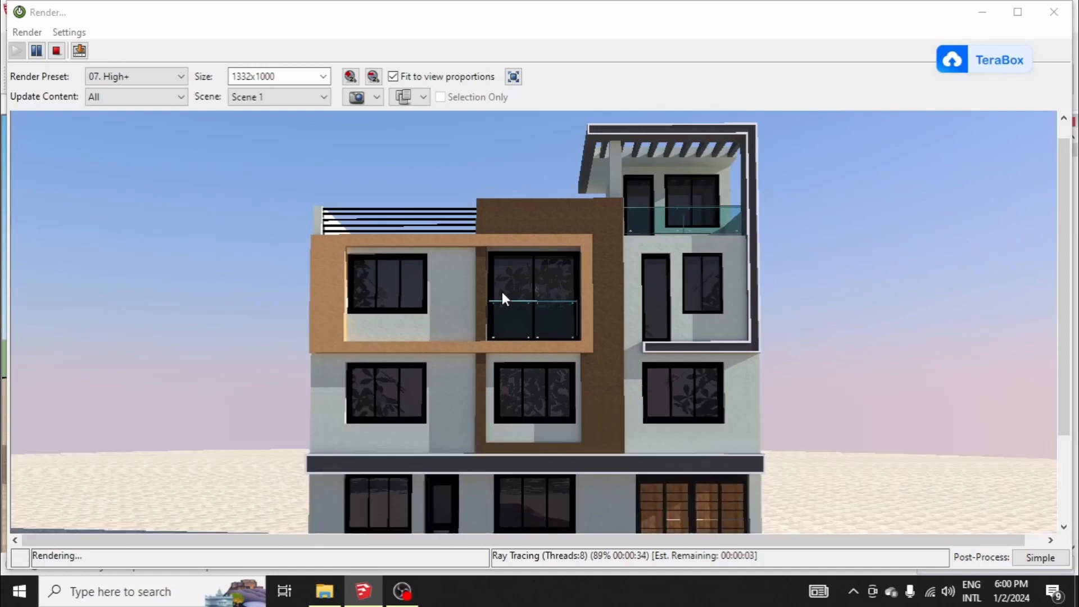
scroll(502, 292, down, 3)
scroll(502, 293, up, 3)
scroll(502, 292, down, 2)
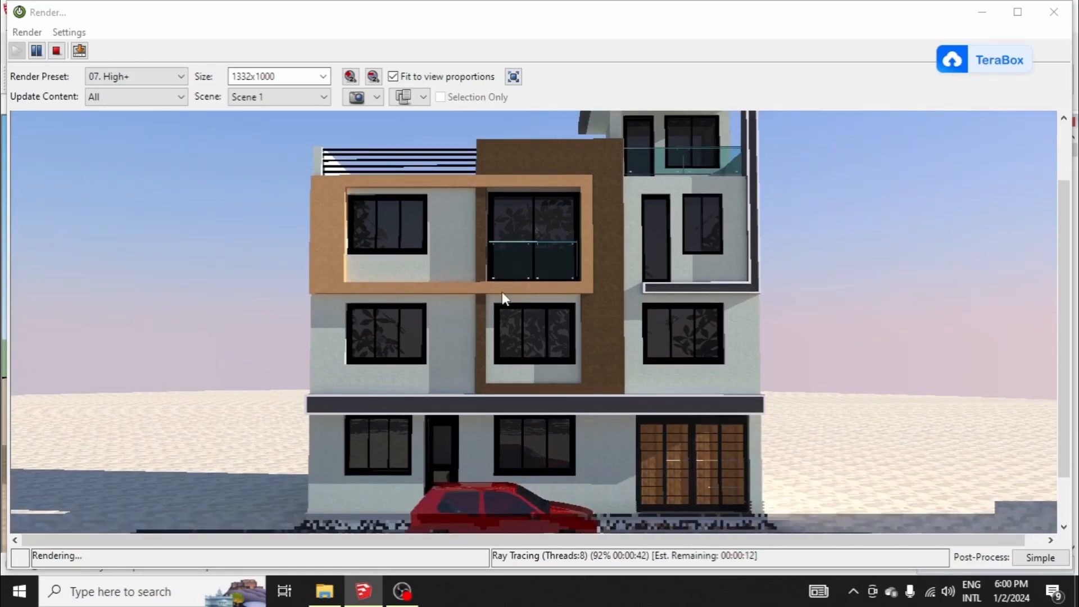
scroll(503, 292, up, 2)
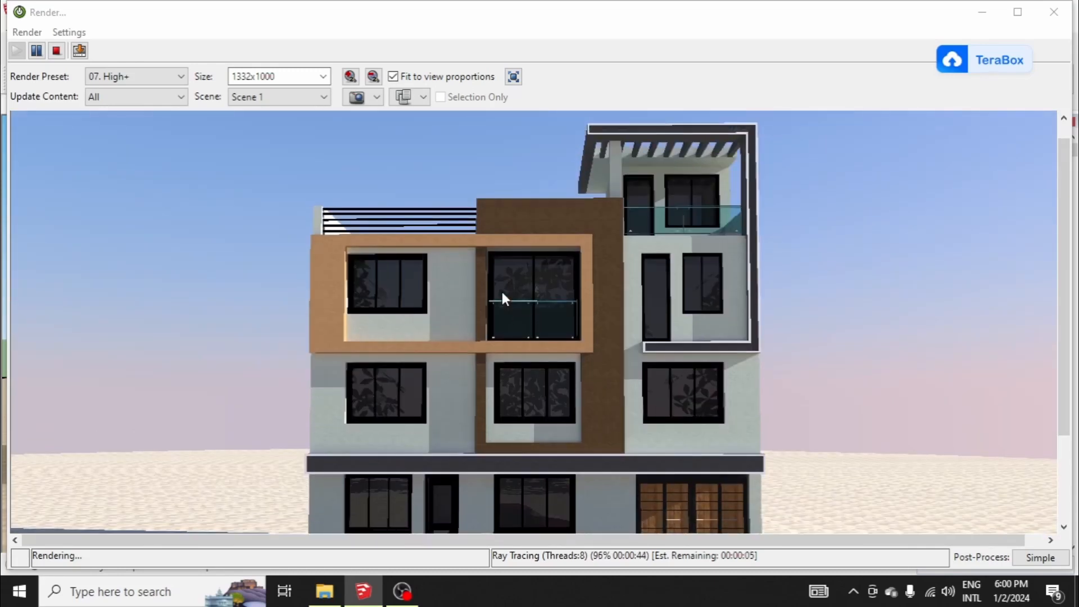
scroll(502, 293, down, 2)
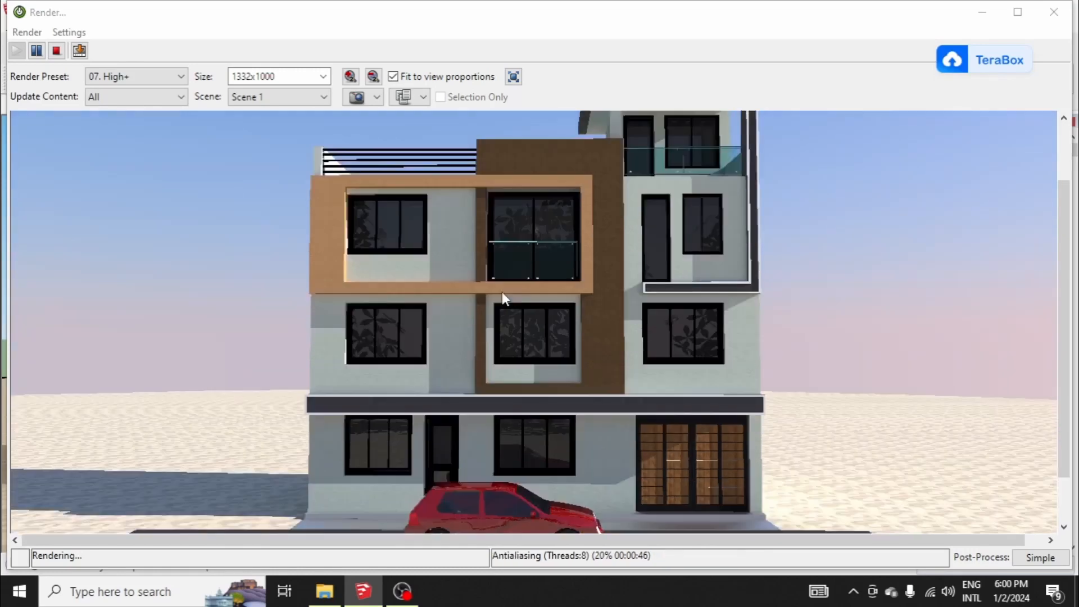
scroll(502, 293, up, 2)
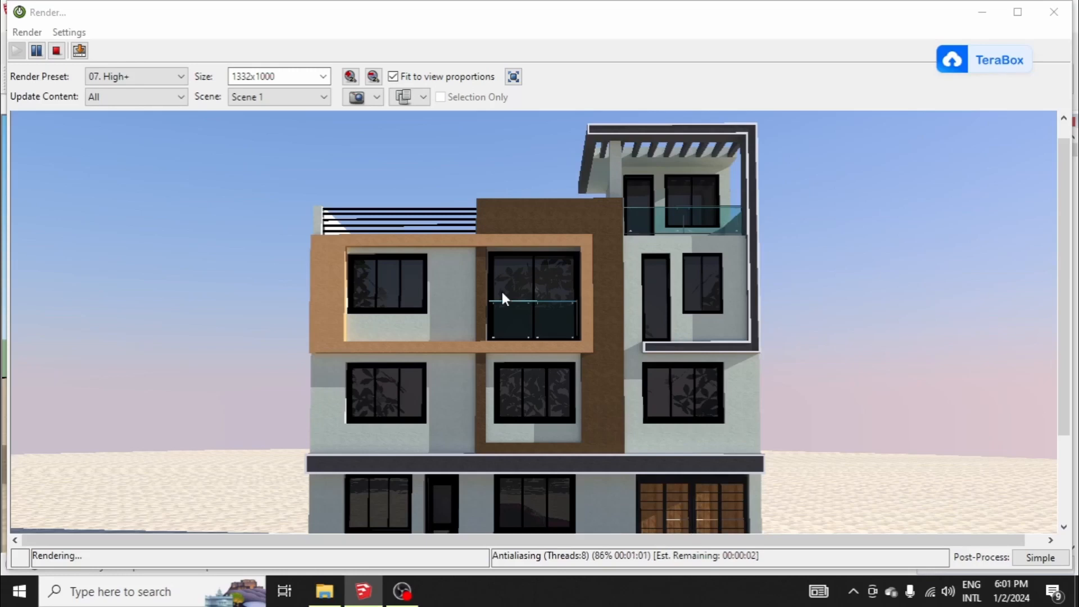
scroll(502, 292, down, 3)
scroll(502, 292, up, 4)
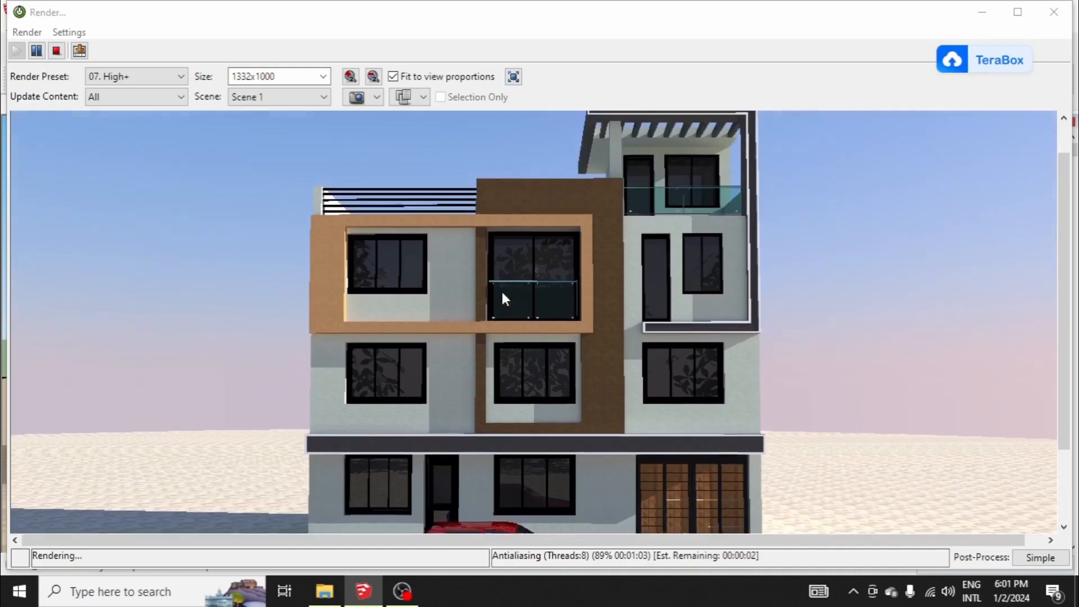
scroll(502, 292, down, 3)
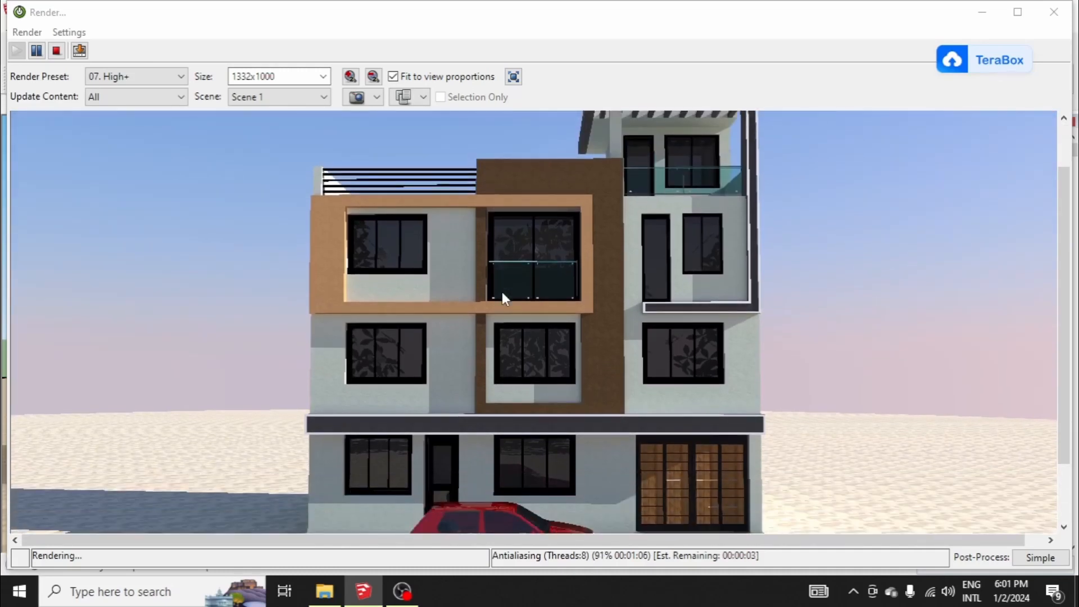
scroll(502, 292, up, 3)
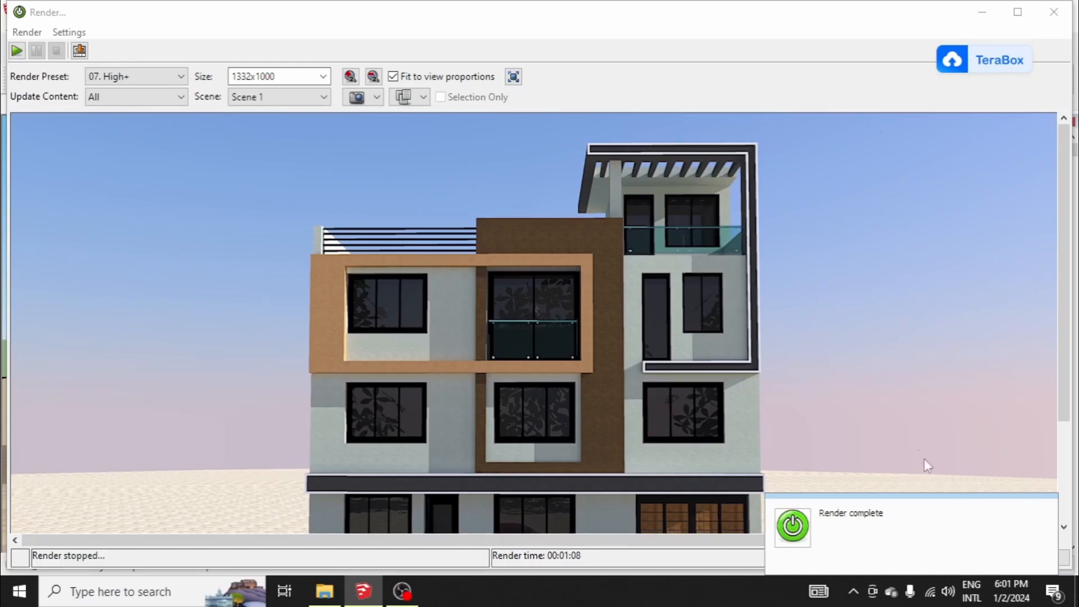
scroll(802, 315, down, 3)
scroll(802, 316, down, 3)
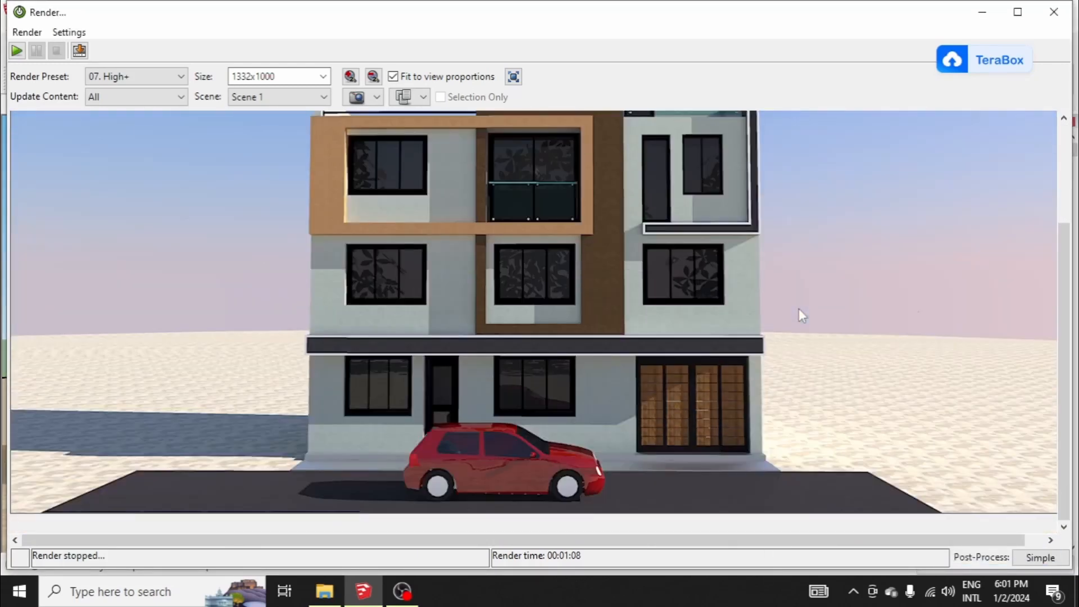
scroll(802, 316, up, 5)
scroll(799, 308, down, 5)
scroll(904, 332, up, 5)
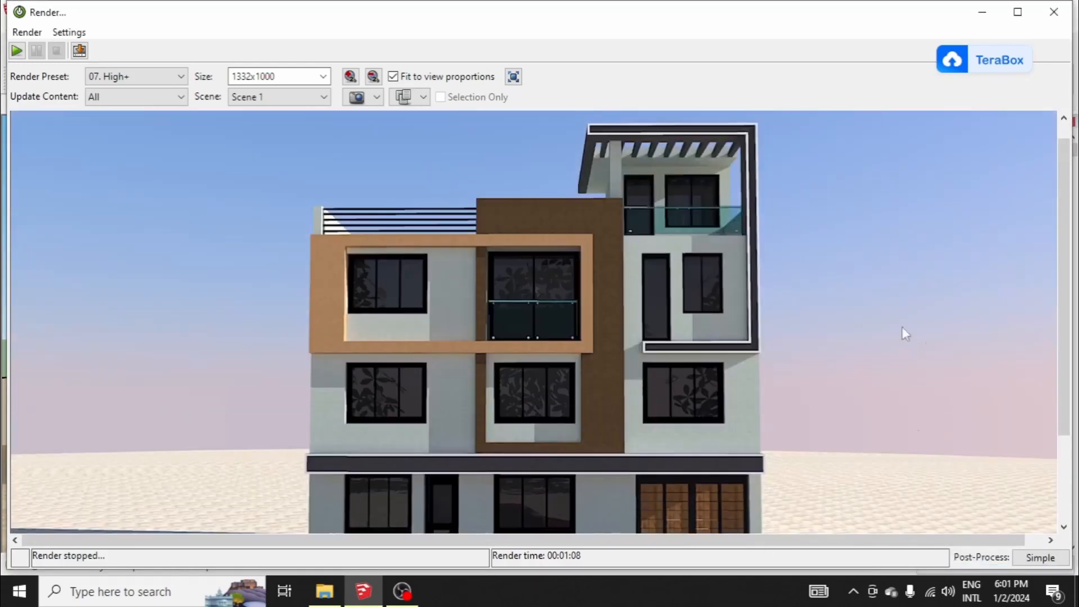
ctrl+scroll(718, 272, down, 2)
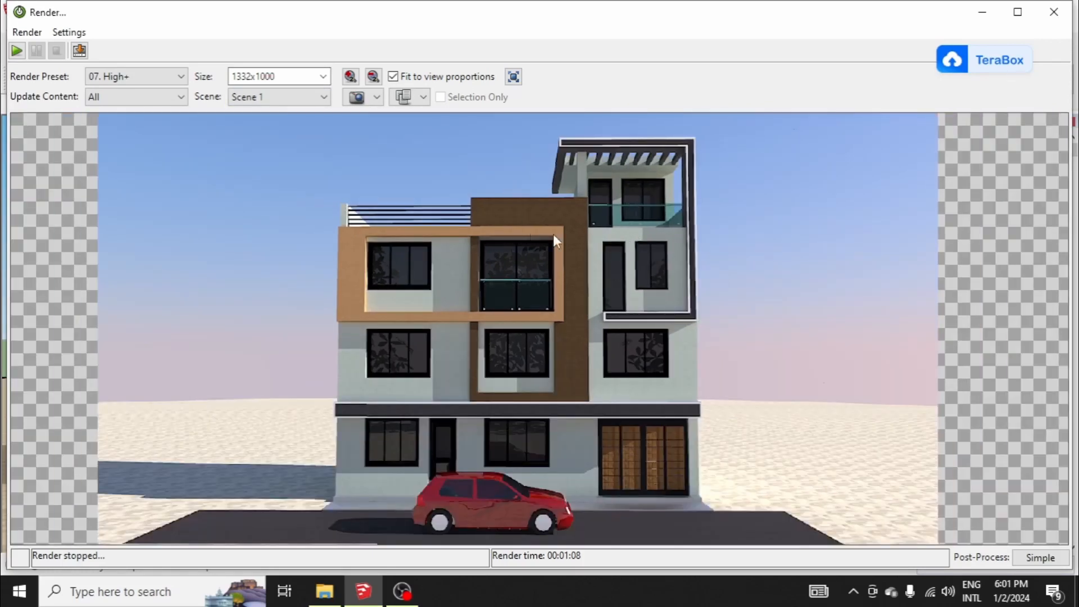
Step: Adjust the Scene 1 render's Simple post-processing to an exposure of 0.70 and a gamma of 1.10
click(1040, 558)
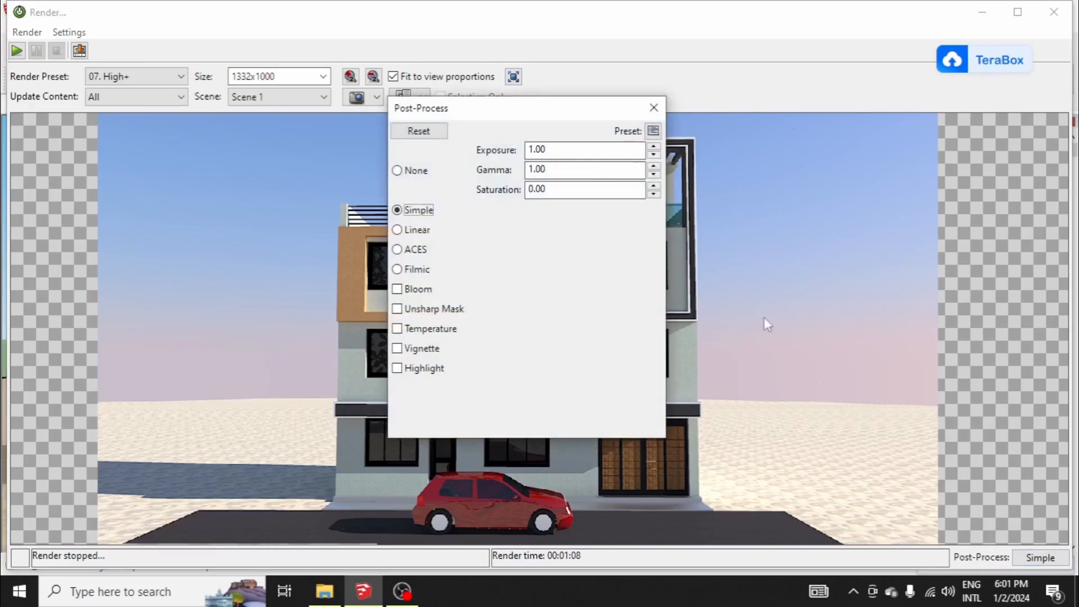
drag(519, 113, 840, 107)
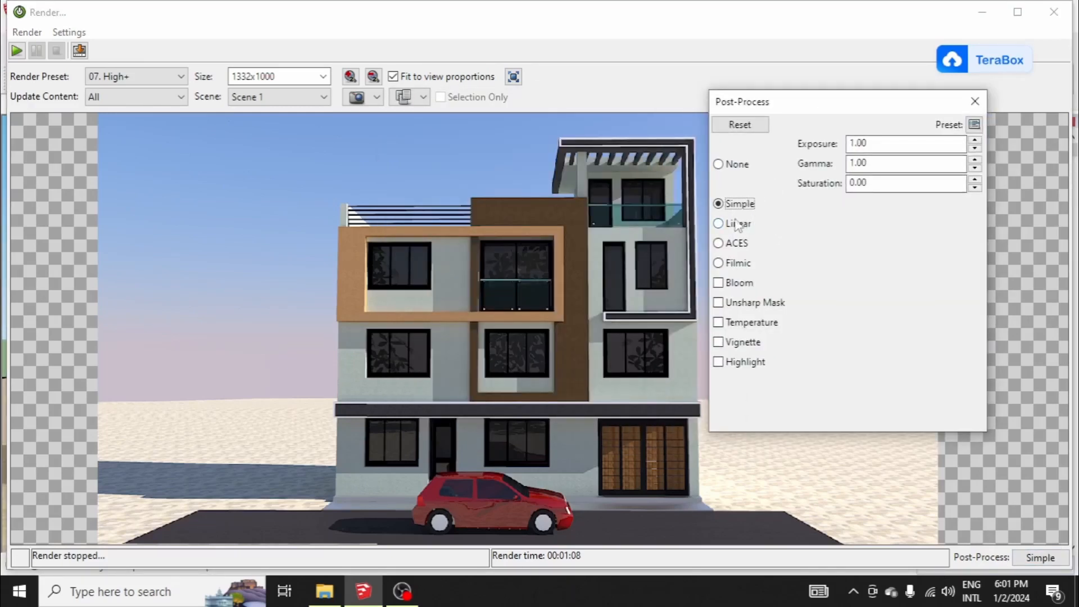
click(975, 140)
click(975, 141)
click(975, 140)
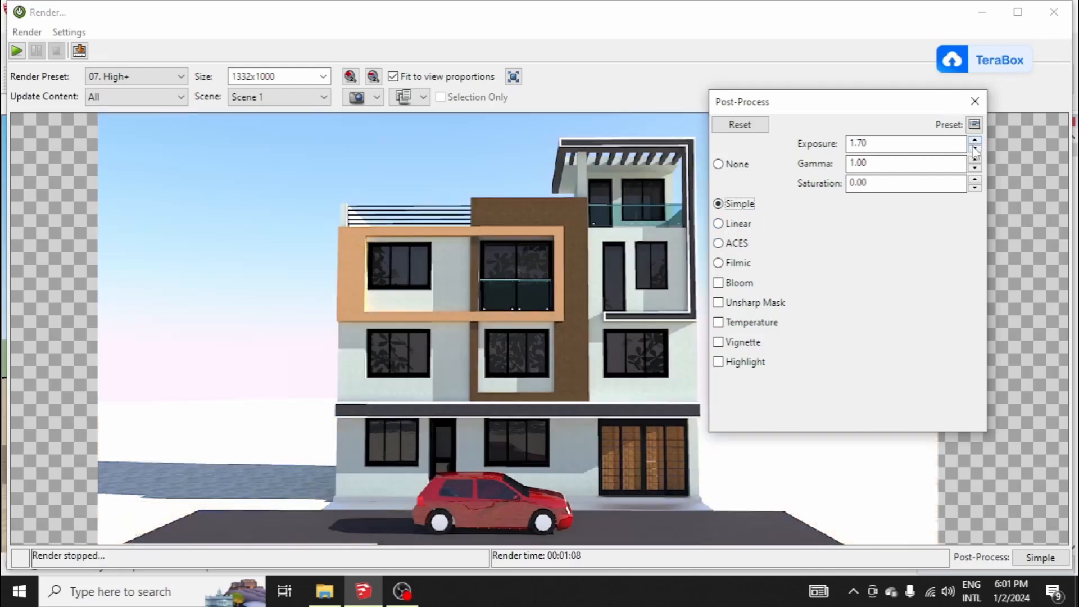
click(976, 150)
click(975, 150)
click(975, 150)
click(976, 150)
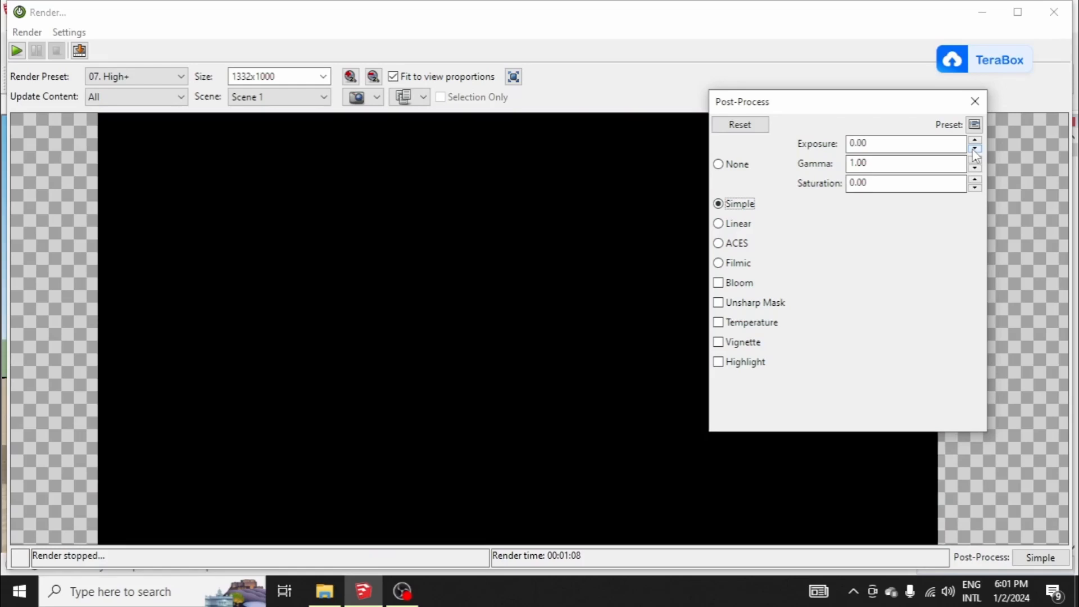
click(976, 141)
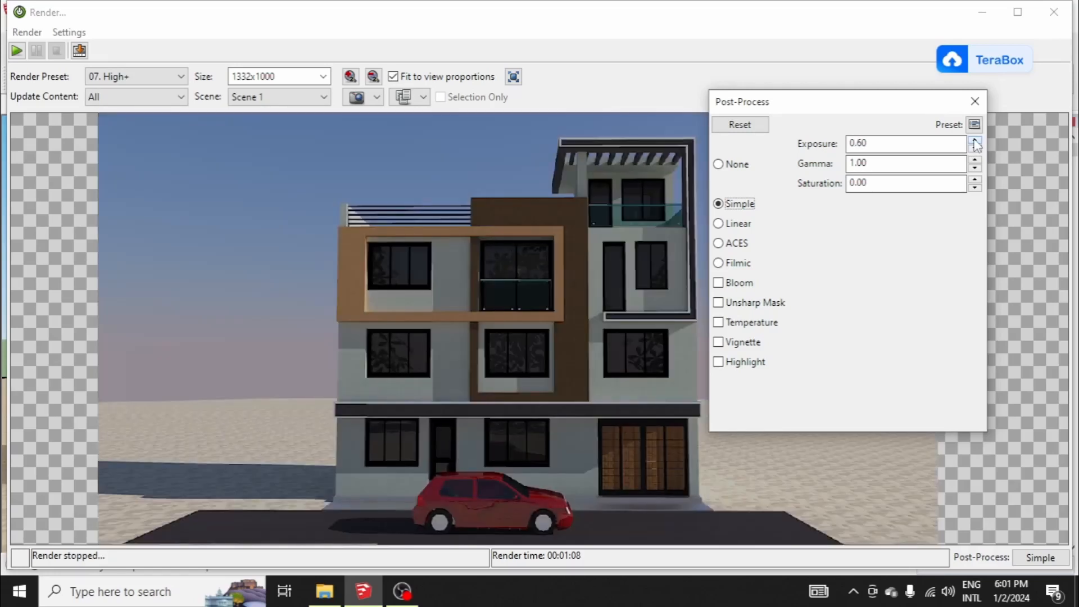
click(975, 141)
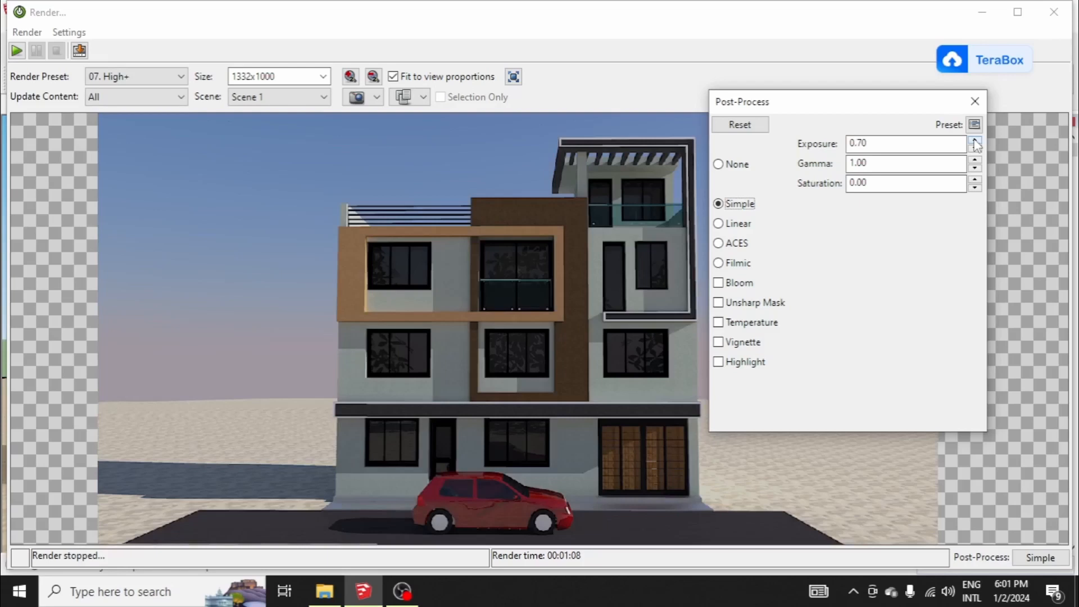
click(975, 160)
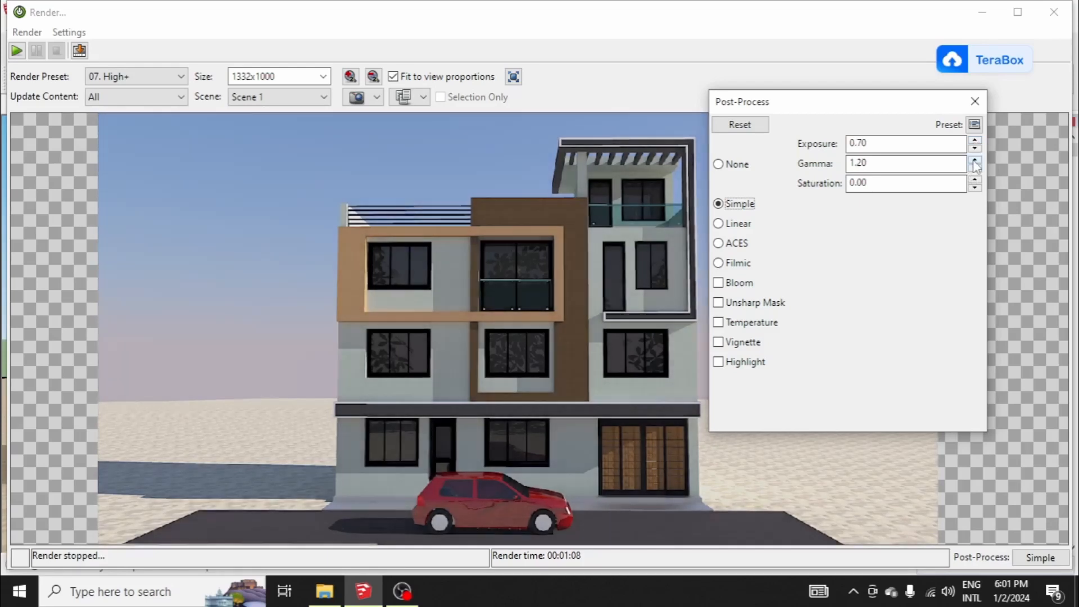
click(976, 168)
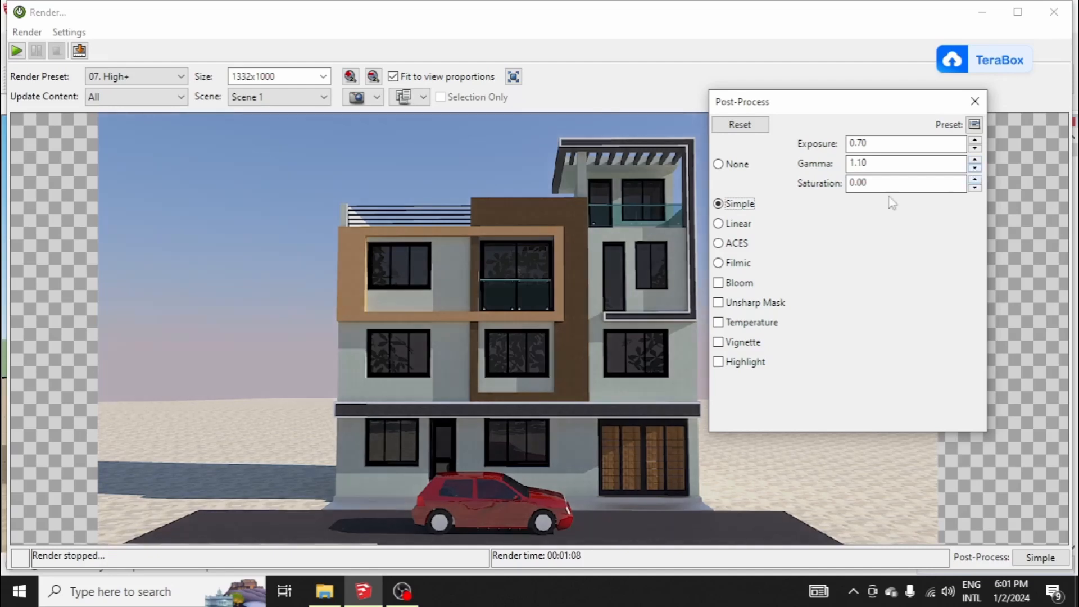
Step: Try Linear post-processing on the Scene 1 render with saturation 0.10, dark 1.30 and light 1.90
click(731, 225)
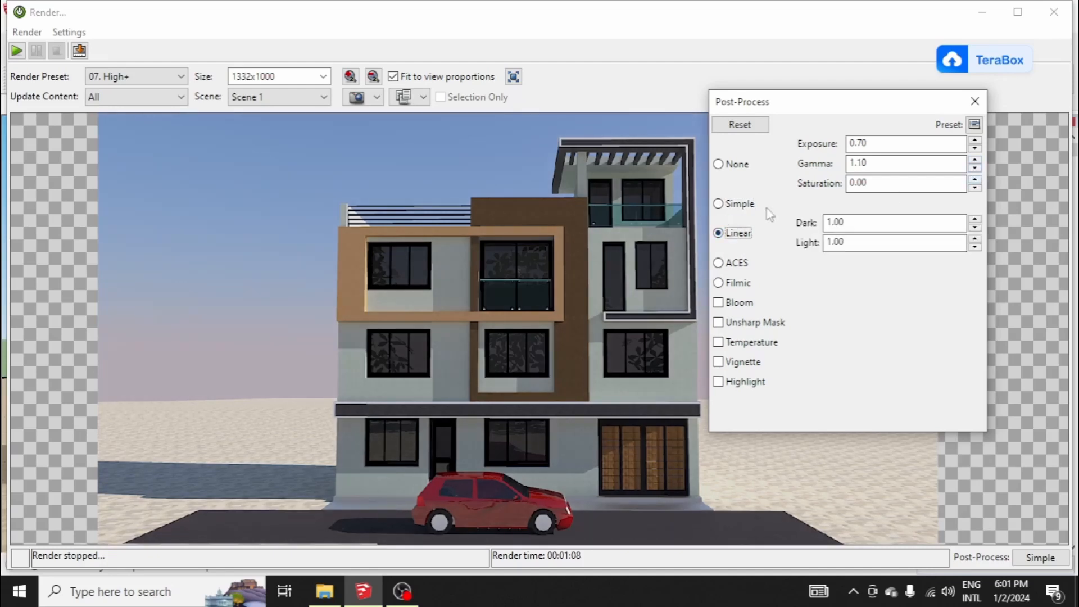
click(976, 187)
click(975, 180)
click(976, 180)
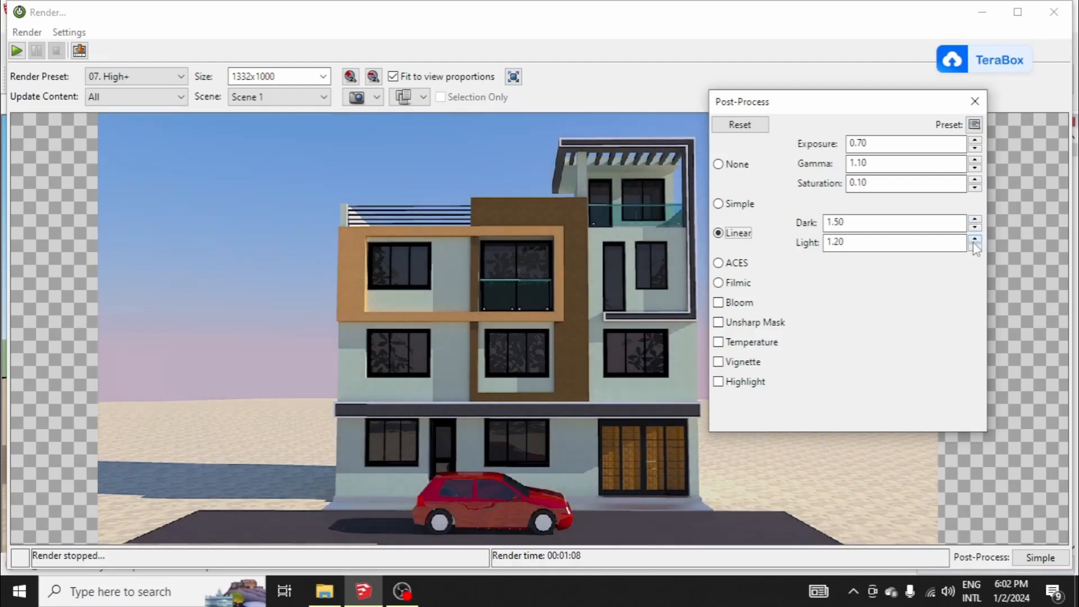
click(975, 227)
click(976, 227)
click(974, 237)
click(975, 238)
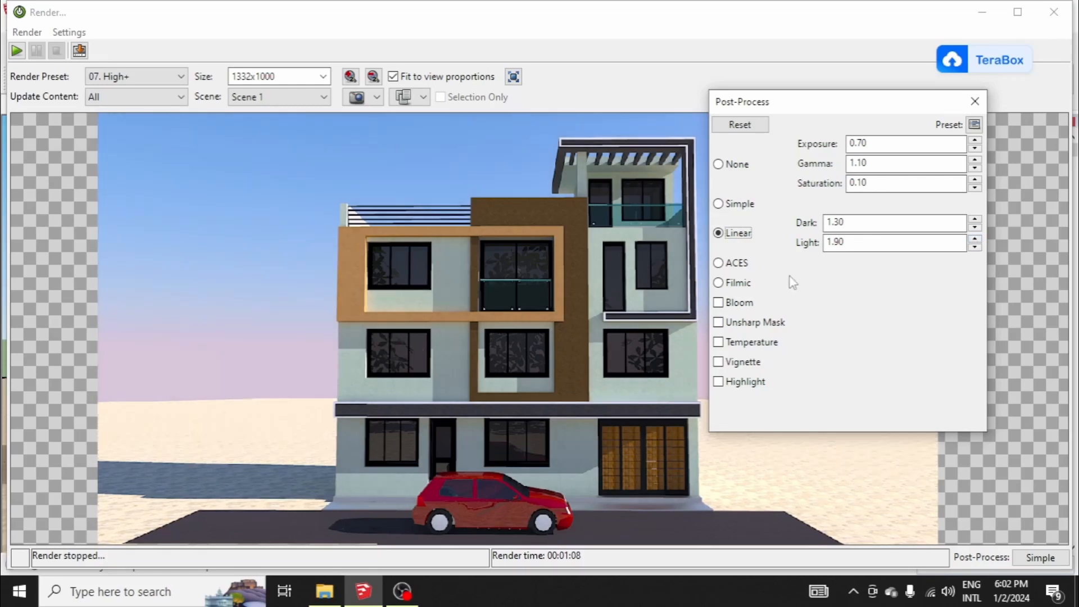
Step: Try Filmic post-processing with shadow 0.14, midrange 0.56, highlight 0.93 and whitepoint 0.50
click(722, 284)
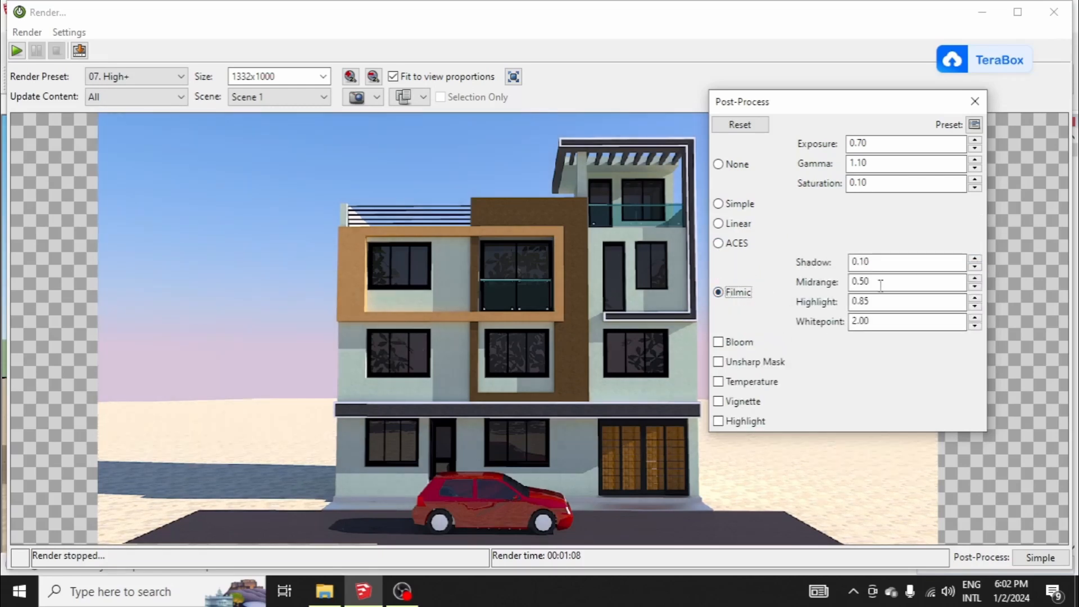
click(975, 259)
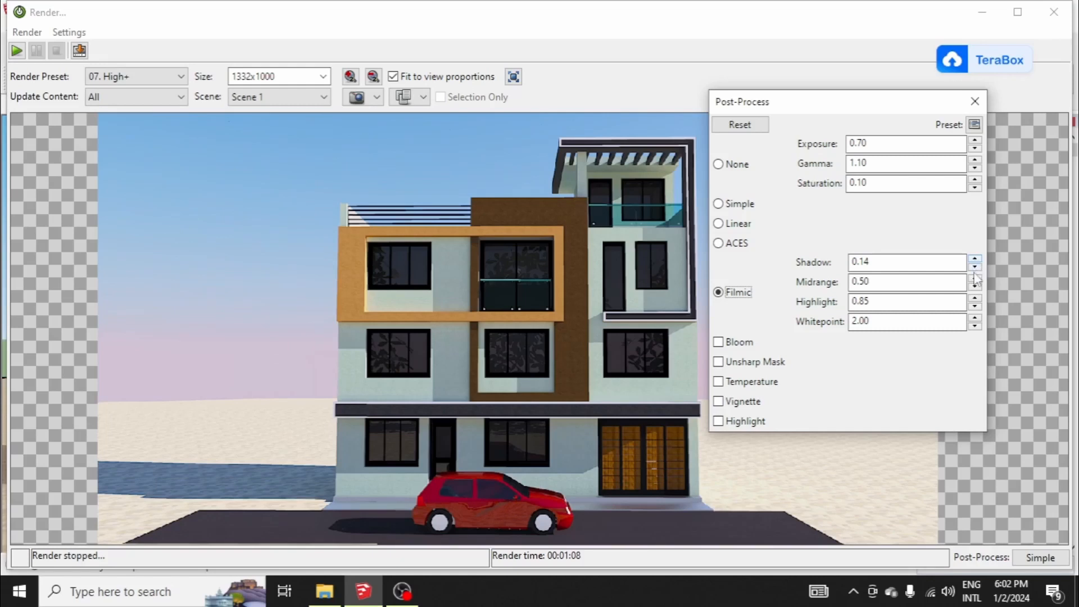
click(975, 259)
click(974, 298)
click(975, 298)
click(975, 298)
click(975, 318)
click(976, 319)
click(976, 326)
drag(799, 108, 825, 121)
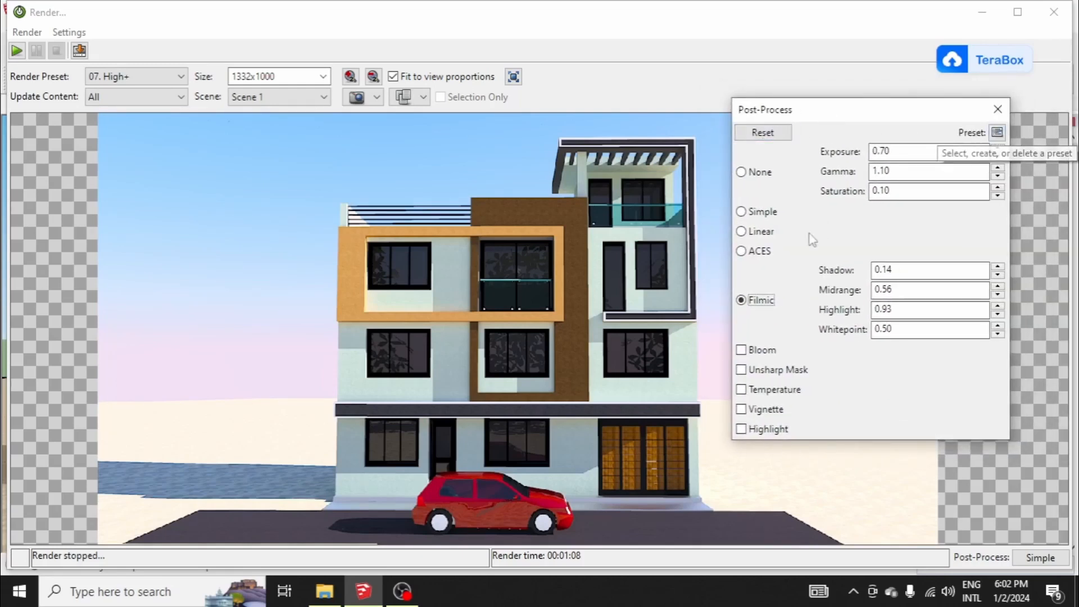
Step: Compare the unprocessed Scene 1 image with its Filmic, Linear and Simple post-processed versions
click(747, 175)
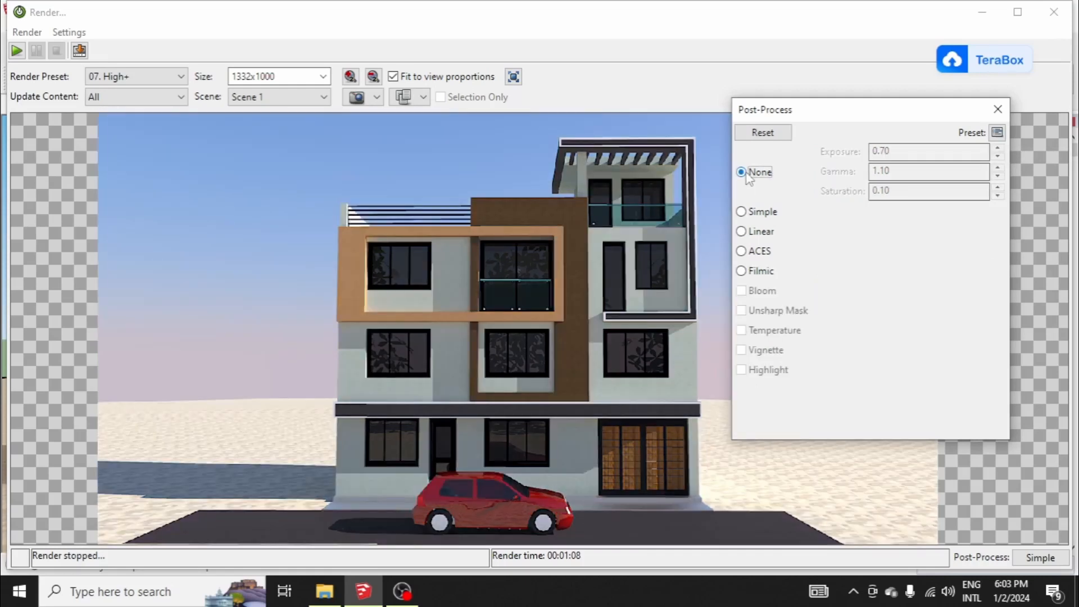
click(742, 271)
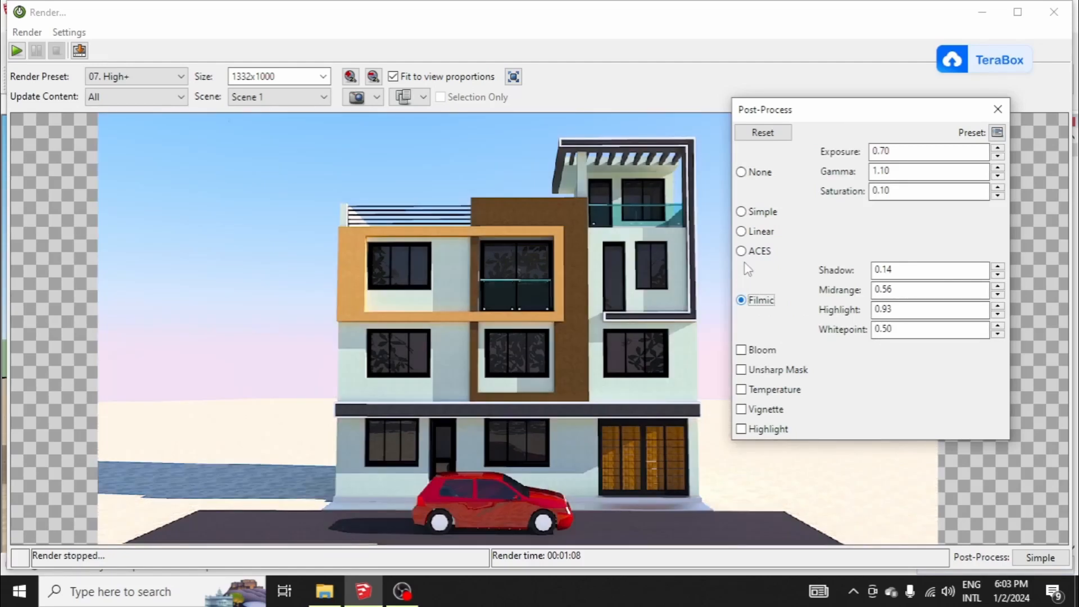
click(750, 174)
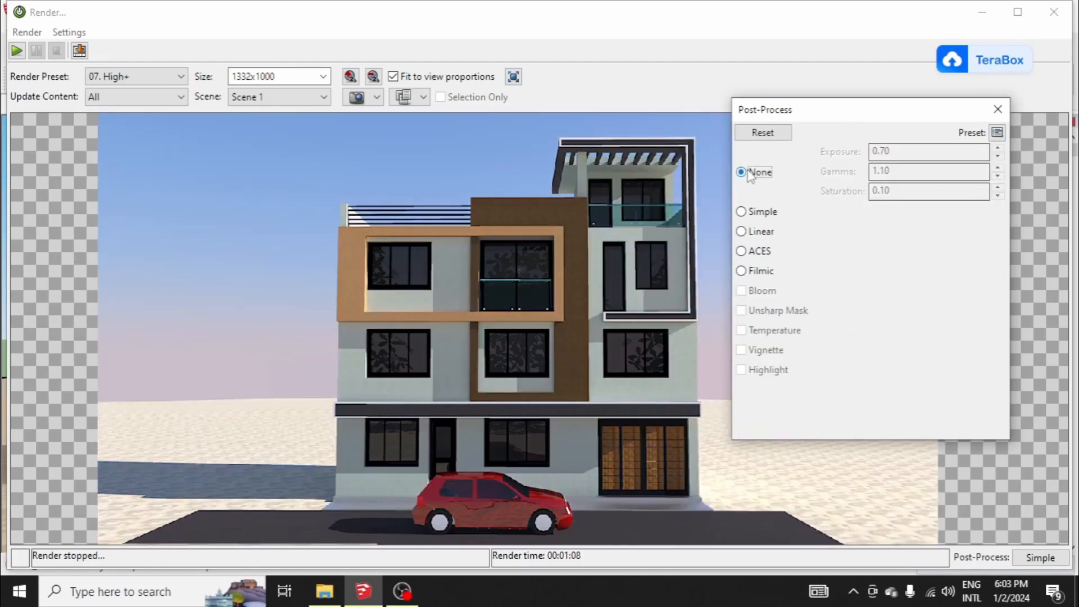
click(742, 231)
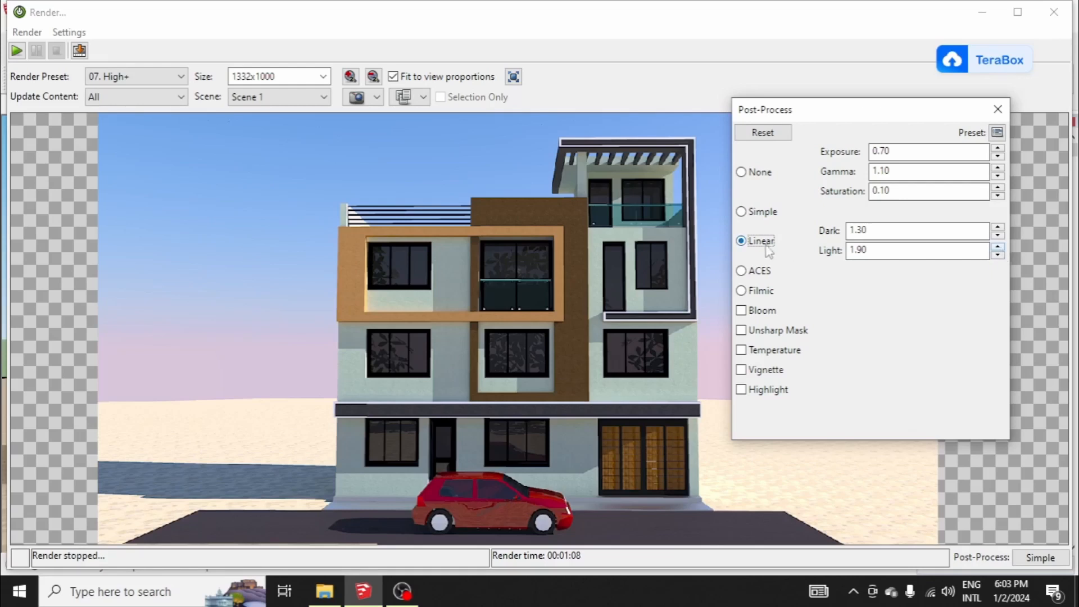
click(749, 214)
Step: Try ACES post-processing with exposure, gamma and saturation each set to 1
click(747, 251)
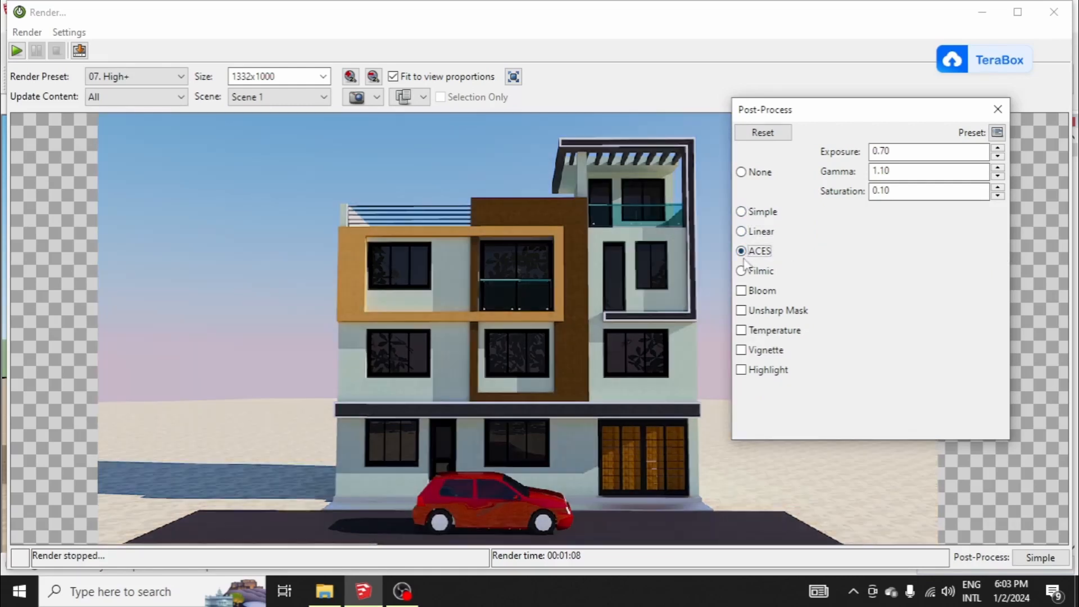
click(910, 173)
drag(911, 173, 740, 171)
text(11)
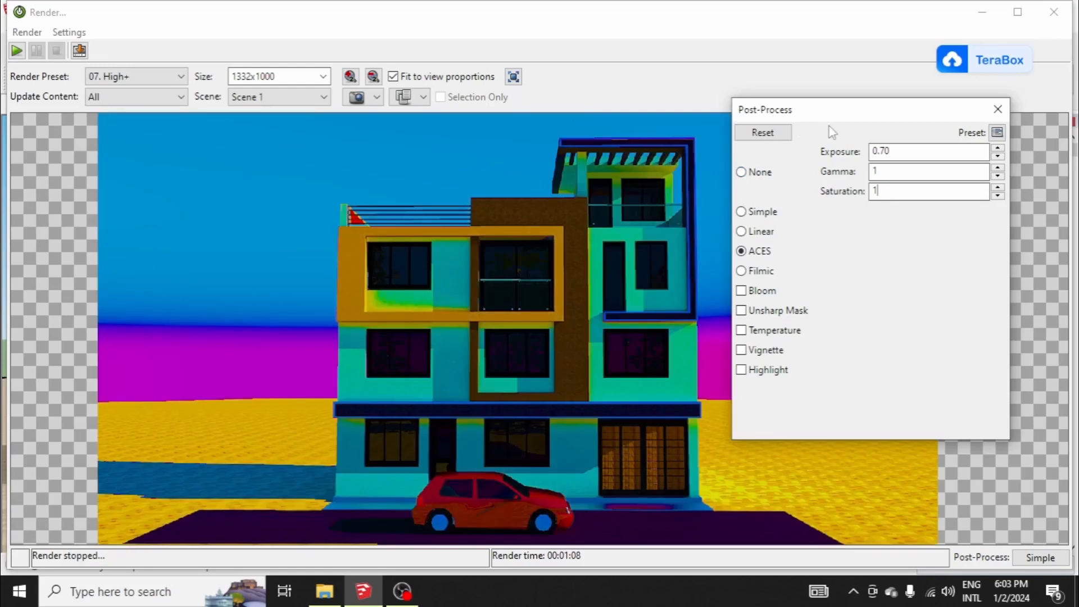
drag(902, 150, 739, 157)
text(1)
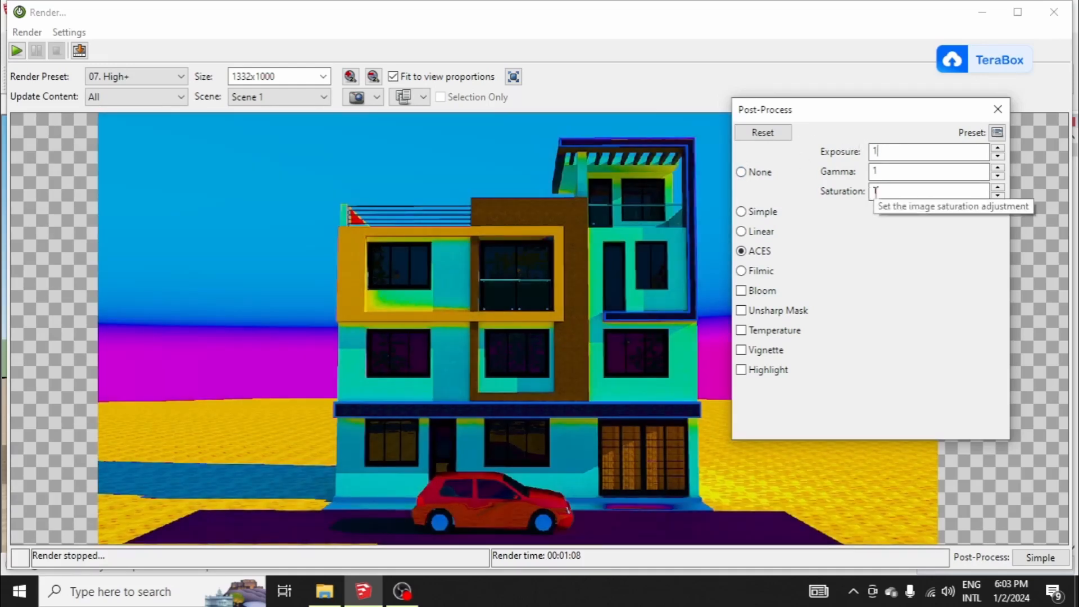
Step: Set the ACES saturation to 0, then test 0 for exposure and gamma before setting both to 1
drag(903, 189, 793, 192)
text(0)
drag(894, 150, 808, 157)
text(0)
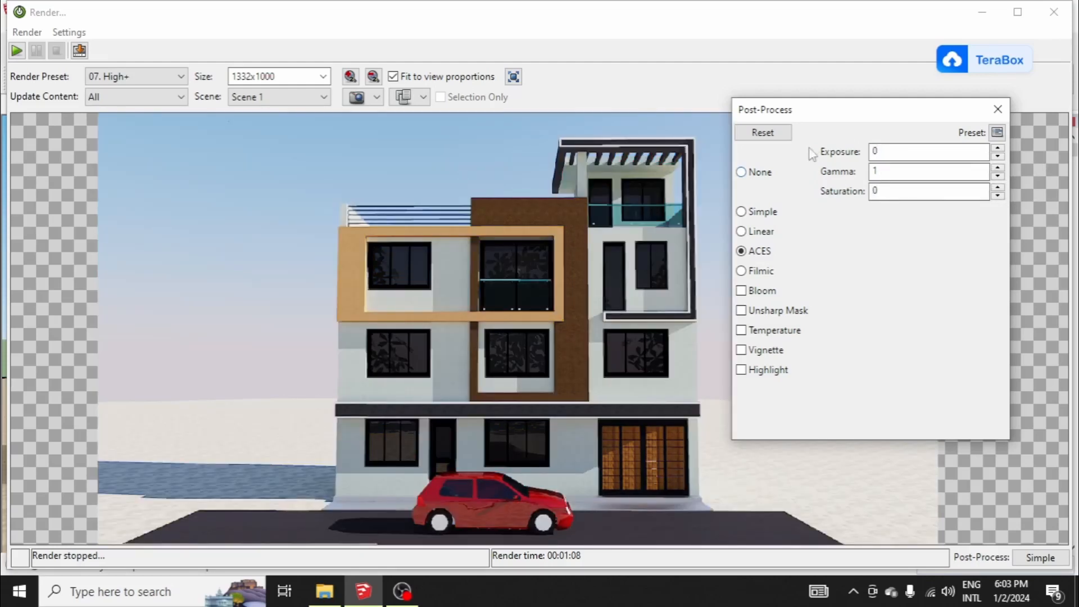
drag(893, 151, 838, 155)
text(1)
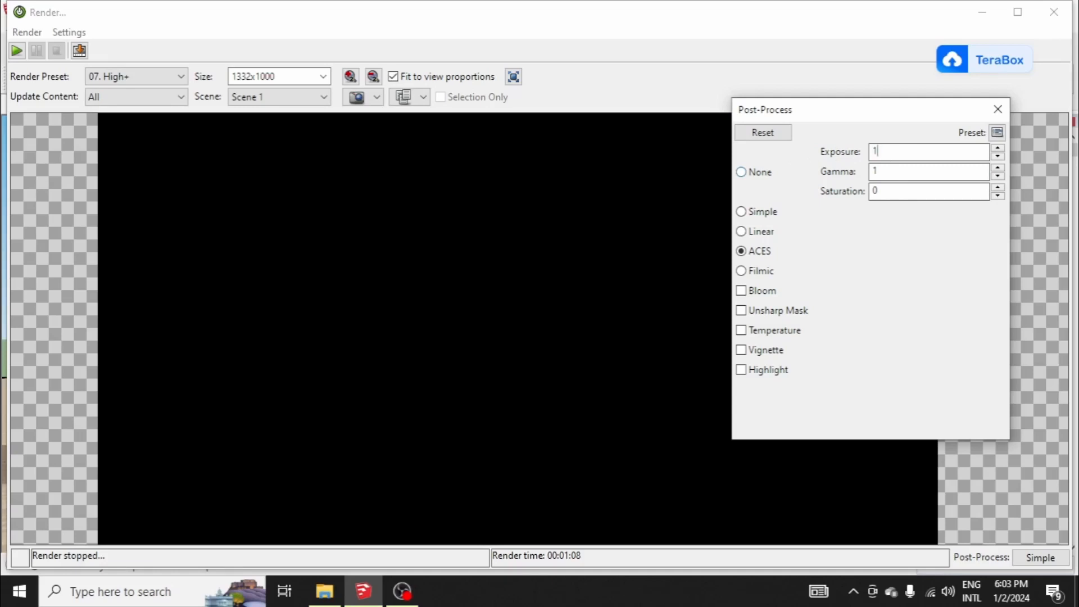
drag(901, 174, 752, 170)
text(0)
drag(885, 176, 798, 174)
text(1)
Step: Compare the Scene 1 image under Simple post-processing with the unprocessed version
click(752, 213)
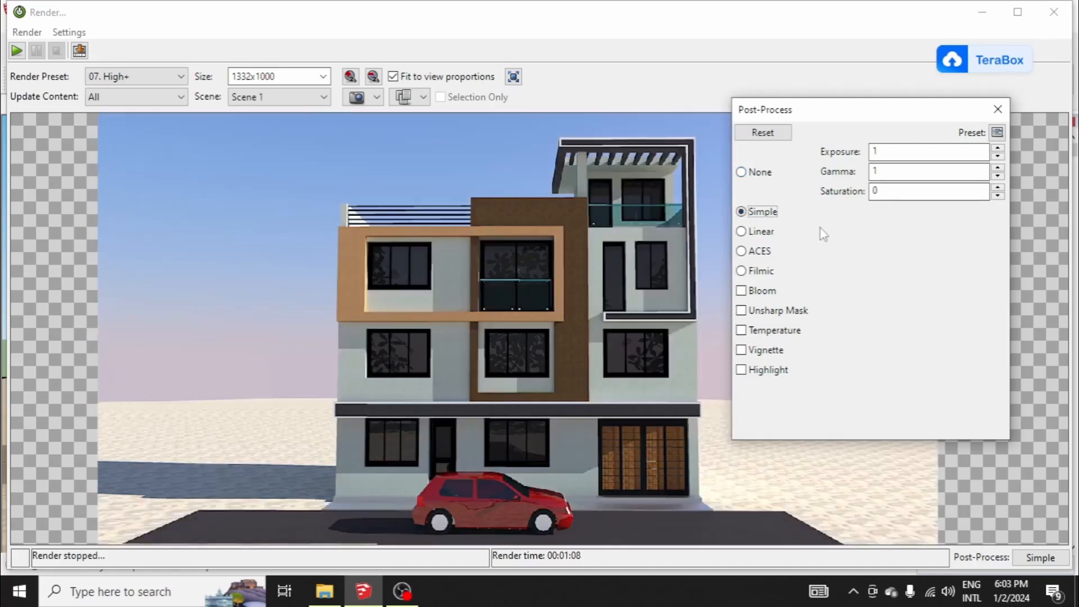
click(761, 176)
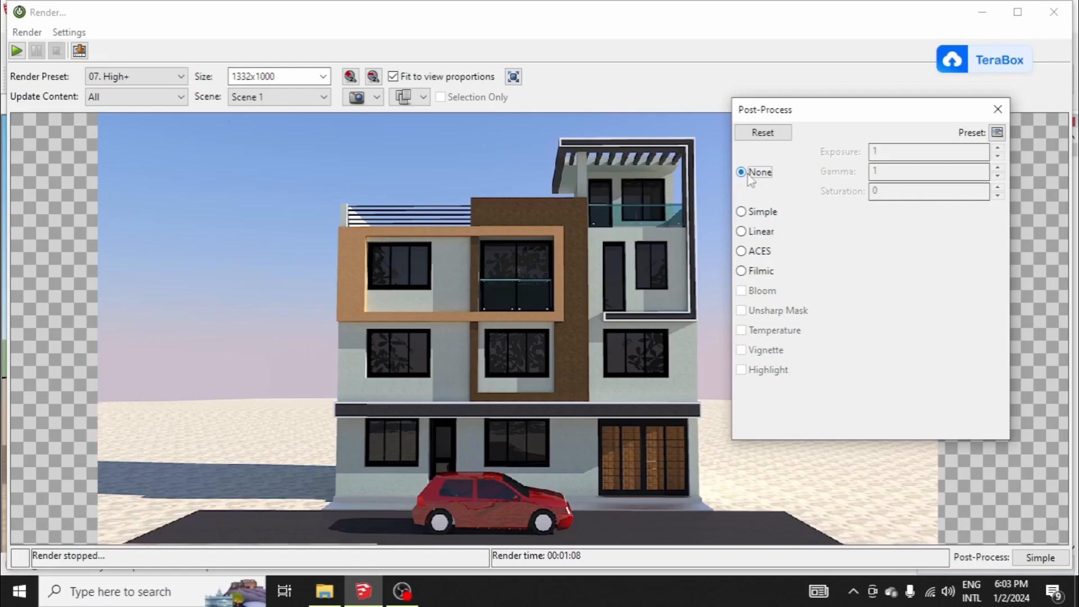
click(752, 213)
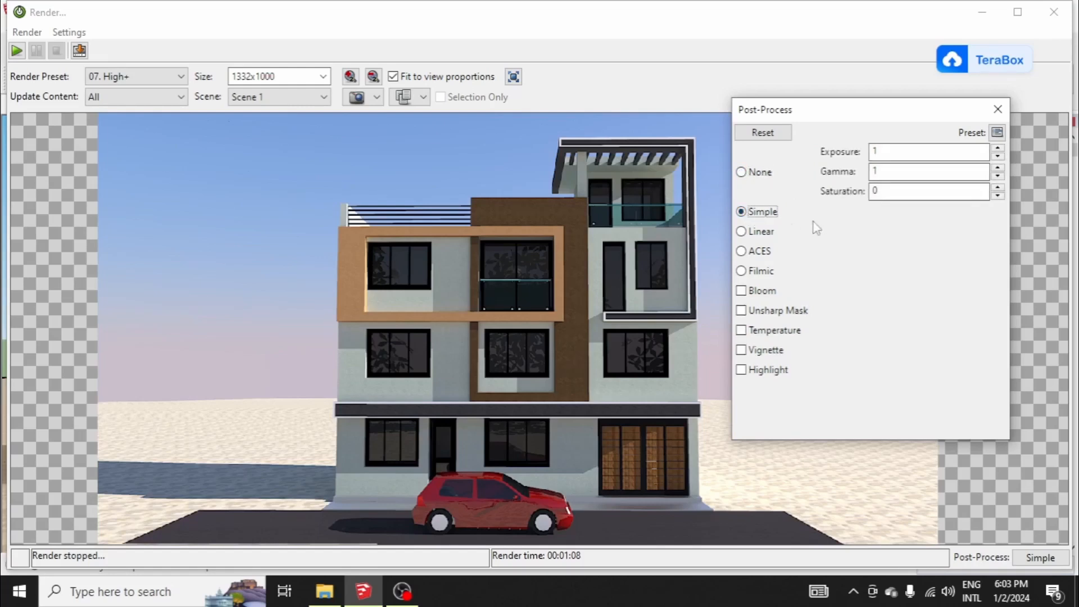
Step: Try Linear post-processing with dark at 2, testing light at 0.5 and then at 1
click(753, 231)
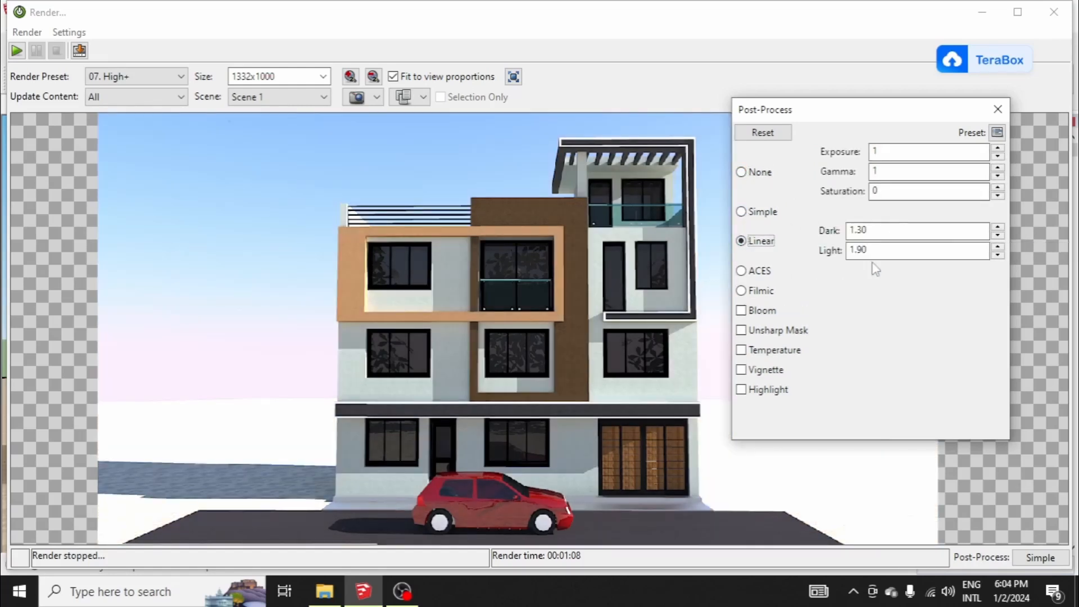
drag(874, 232, 728, 230)
text(2)
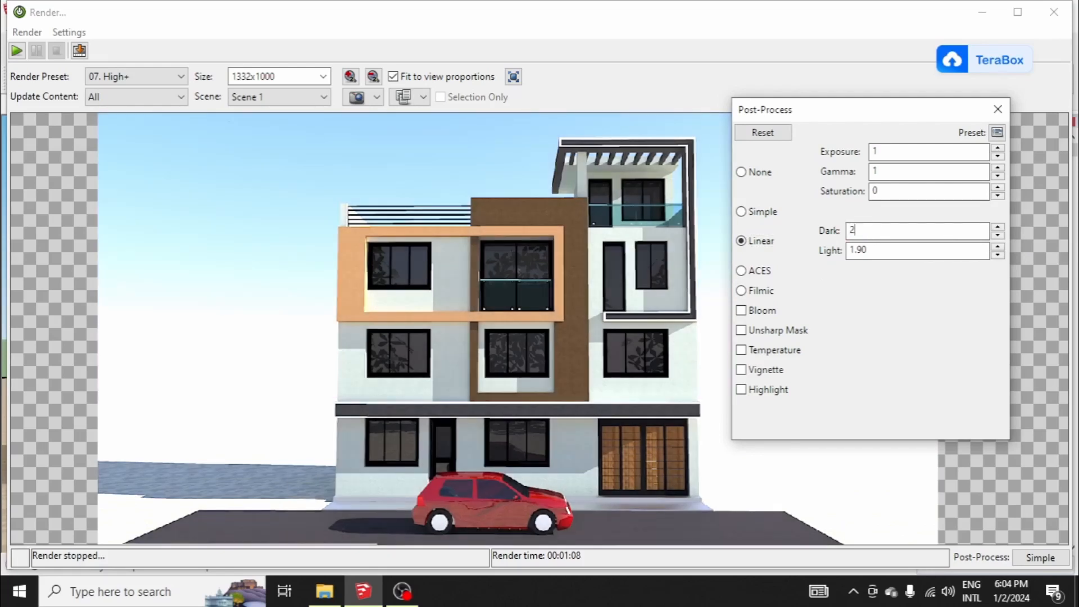
drag(888, 252, 725, 236)
text(0.5)
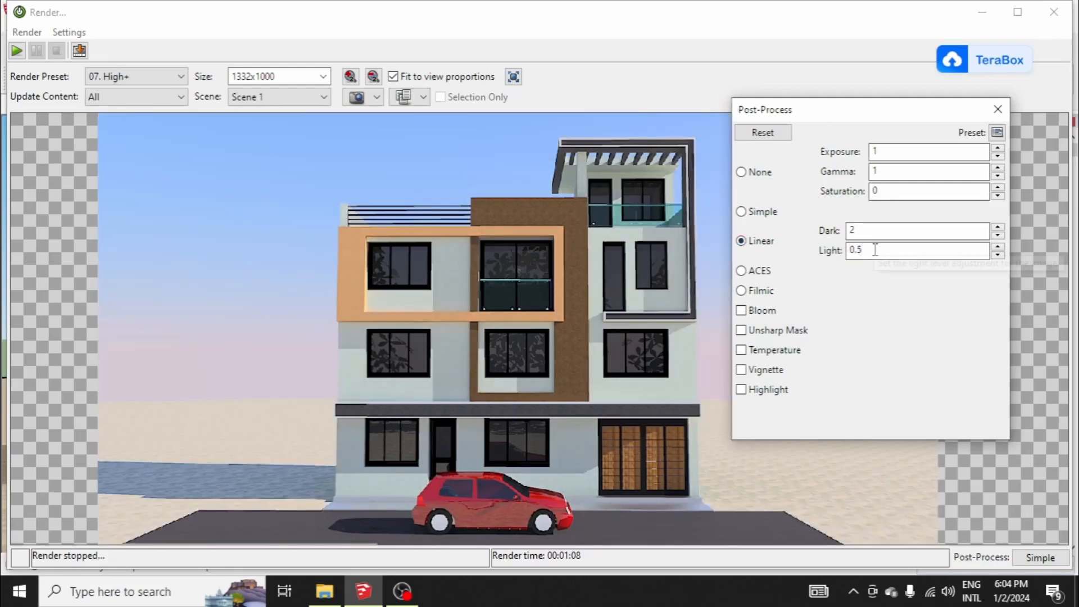
drag(869, 251, 747, 247)
text(1)
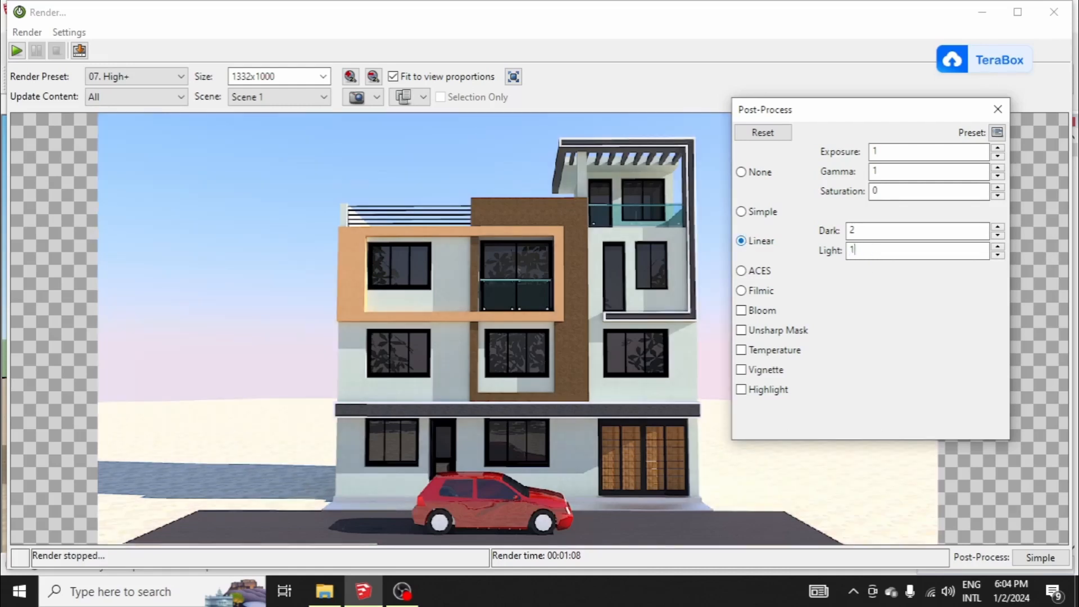
Step: Test a Linear dark level of 5, then set it to 1
double_click(853, 250)
double_click(853, 230)
text(5)
drag(872, 230, 764, 229)
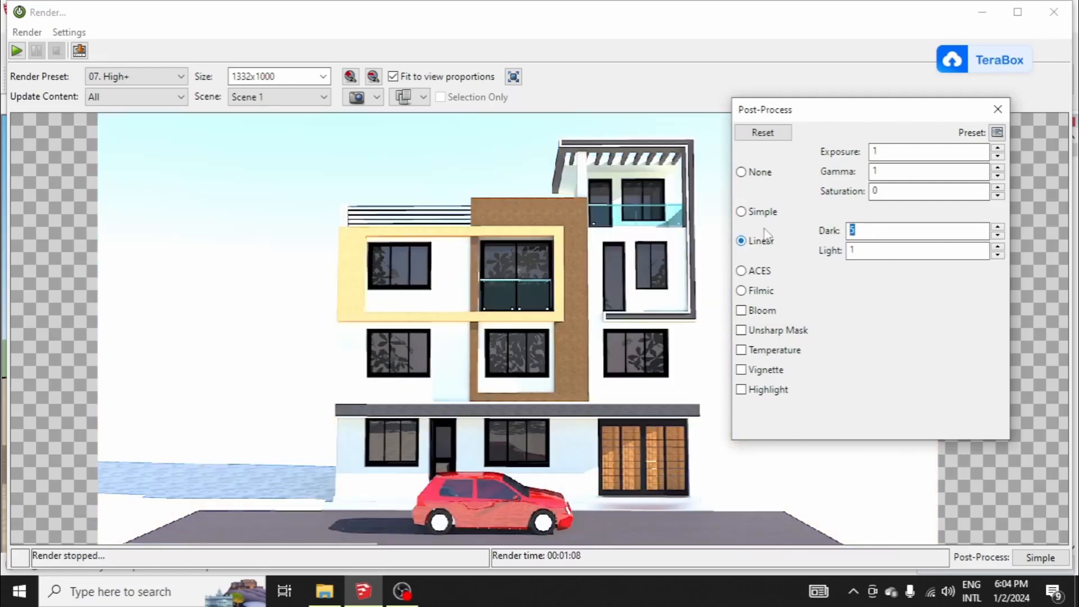
text(1)
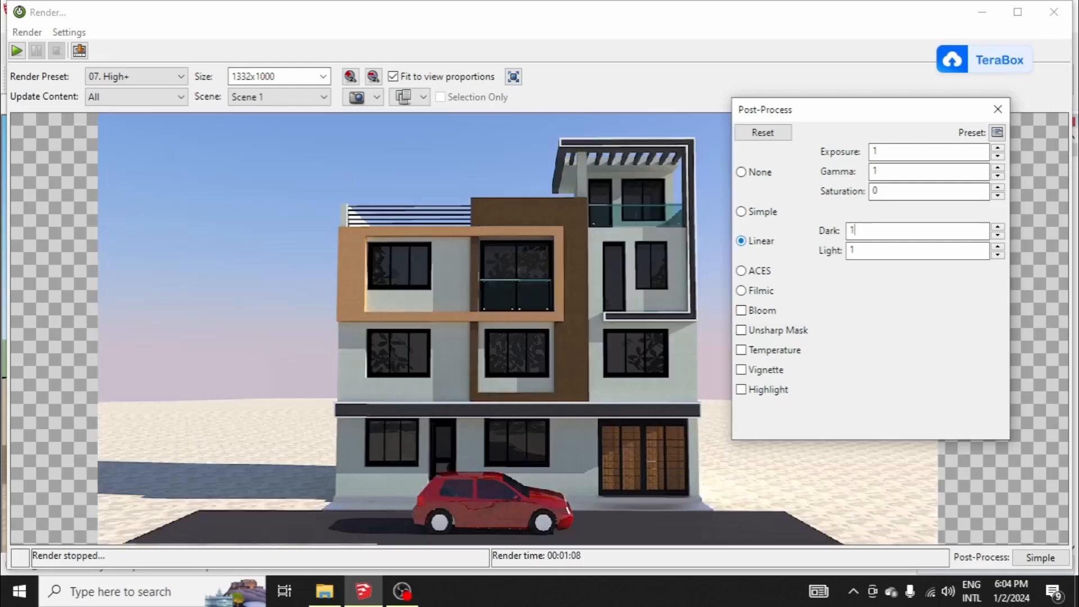
Step: Test Linear light levels of 3, 0.4 and 0, then set the light to 1
double_click(885, 251)
text(3)
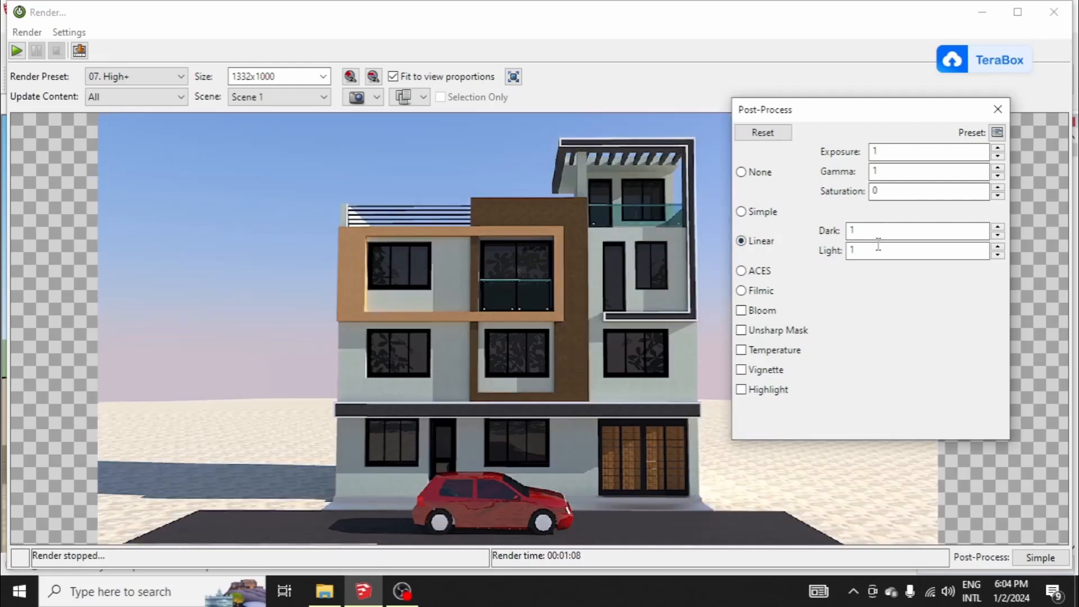
double_click(879, 246)
text(0.4)
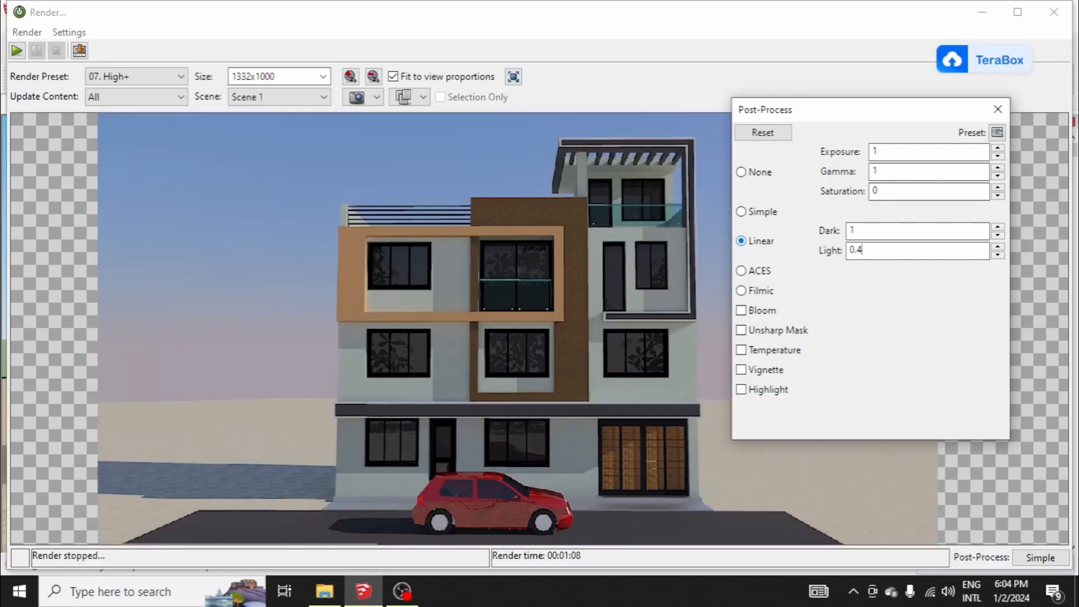
key(BackSpace)
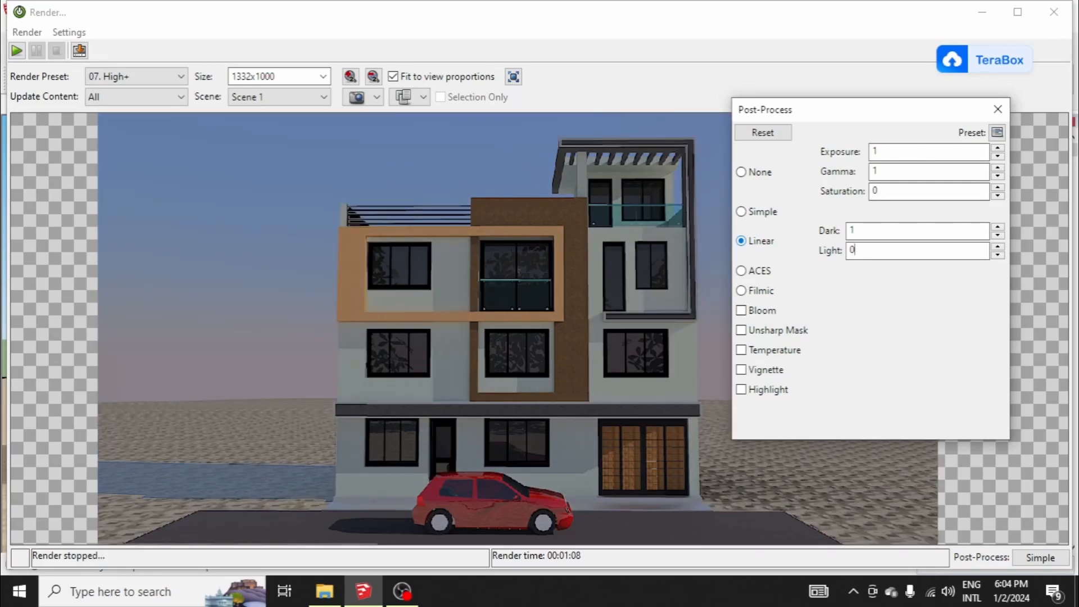
click(765, 240)
text(1)
Step: Try Filmic post-processing with shadow at 1, then with both shadow and midrange at 0
drag(821, 116, 747, 70)
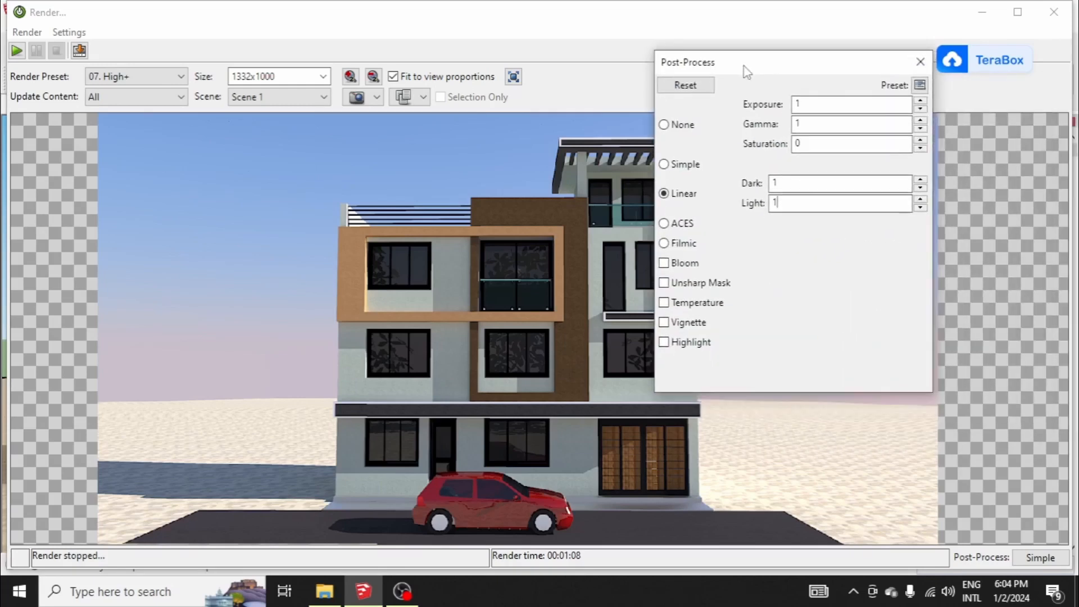
click(667, 244)
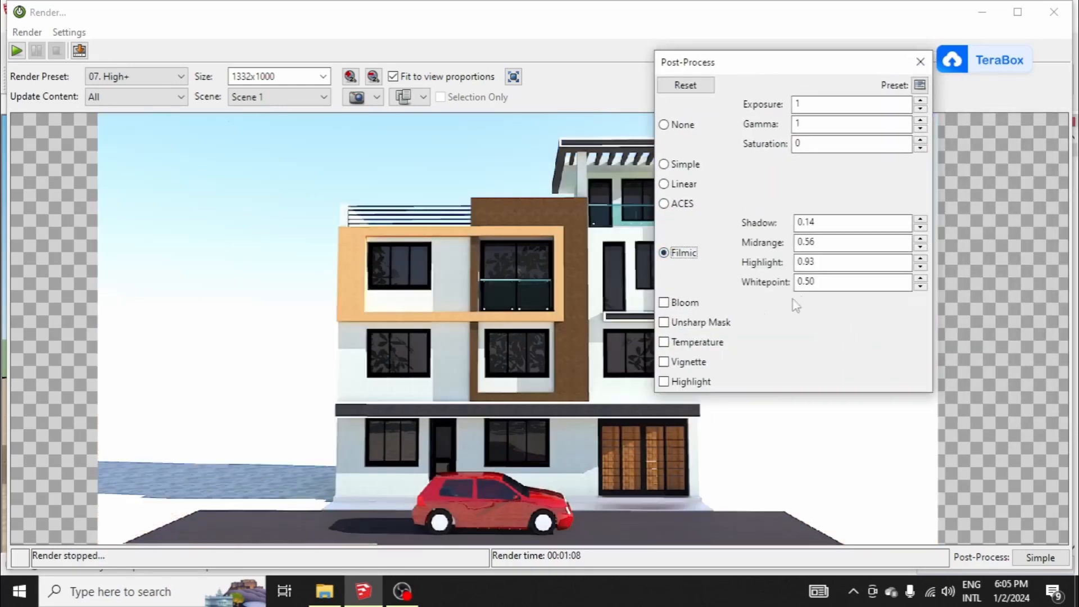
key(Tab)
text(1)
key(Tab)
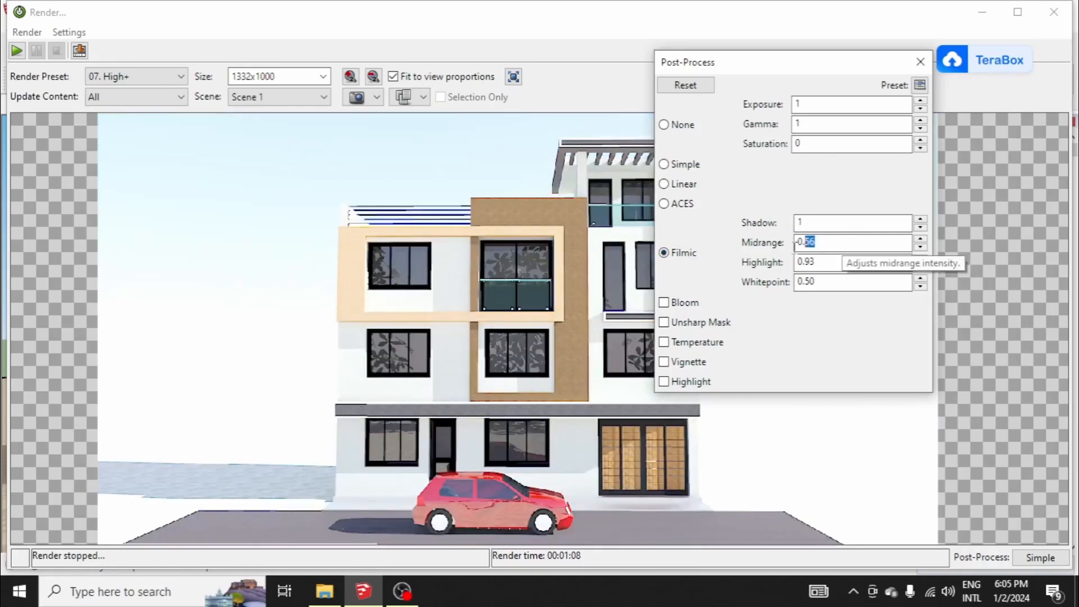
double_click(857, 222)
text(0)
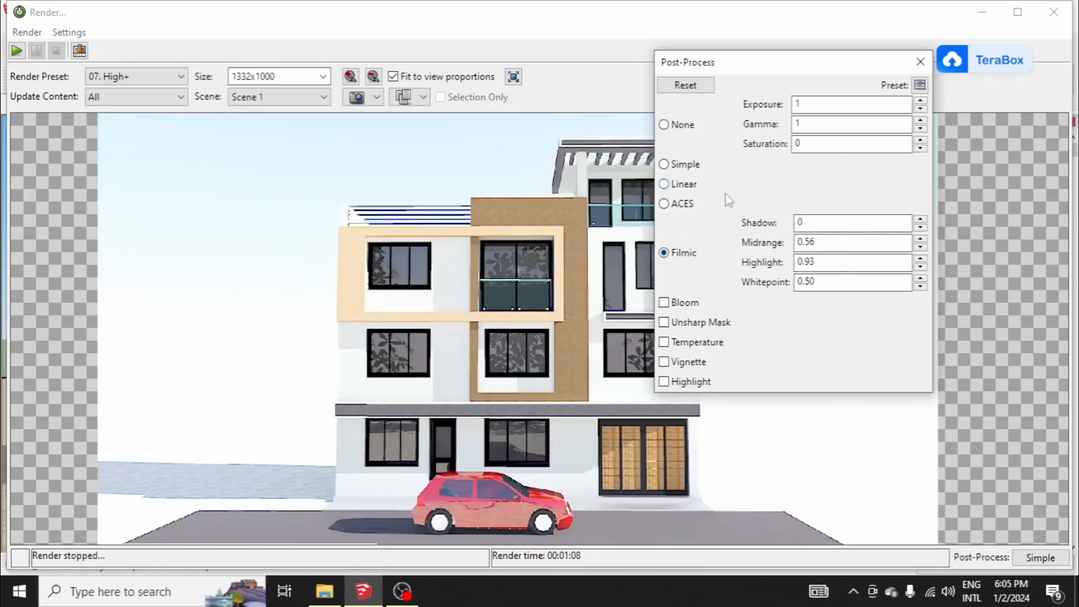
key(Tab)
text(0)
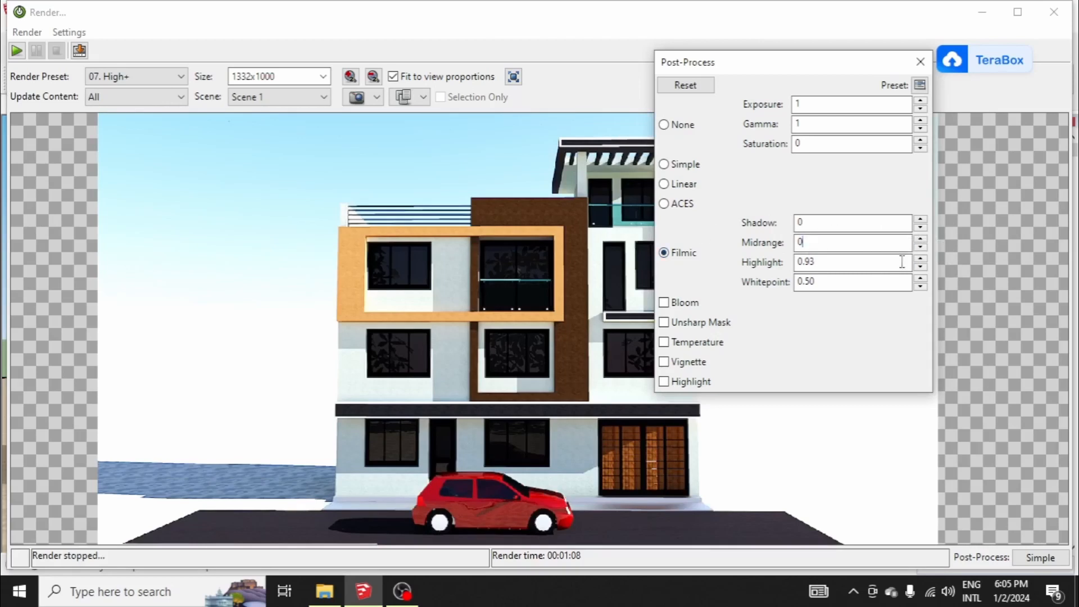
Step: Reset the post-processing settings to their defaults and switch the Scene 1 image to Filmic
click(685, 85)
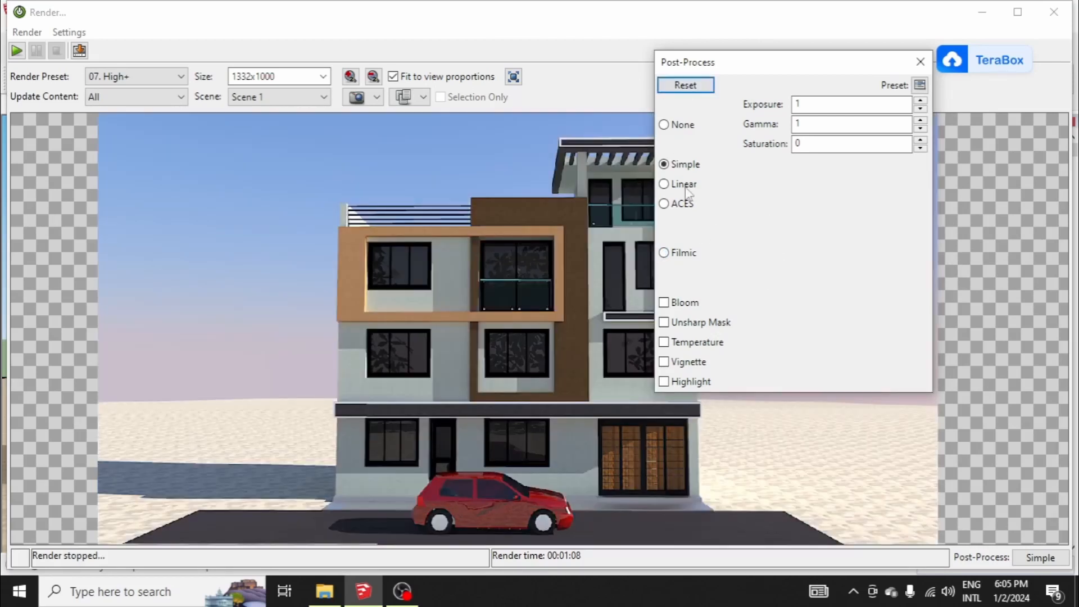
click(677, 254)
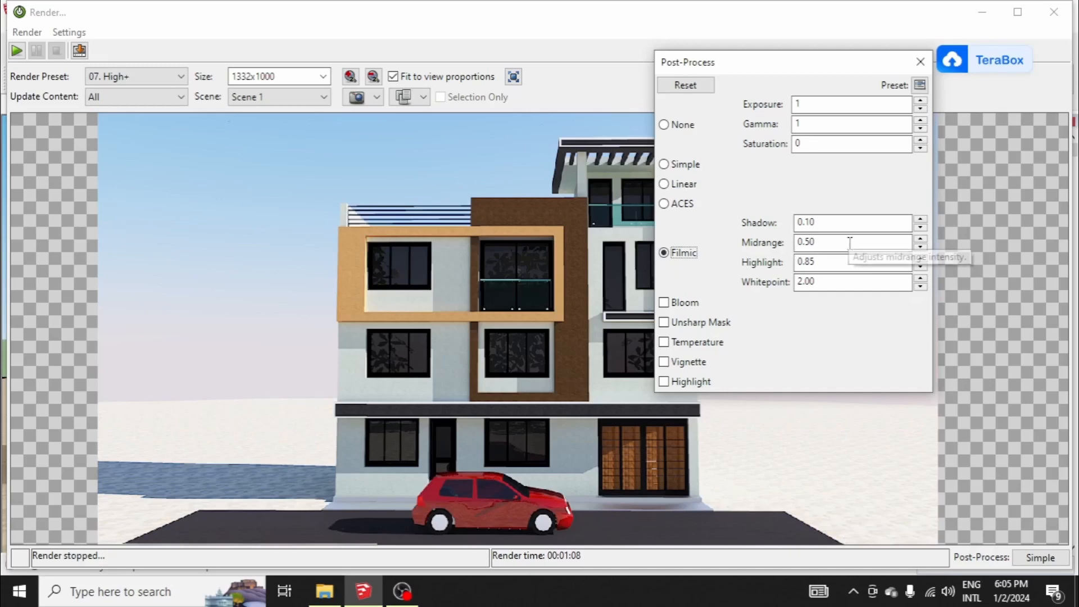
Step: Reset the post-processing, switch to ACES and try highlight compression at 2.30 on the Scene 1 image
click(690, 87)
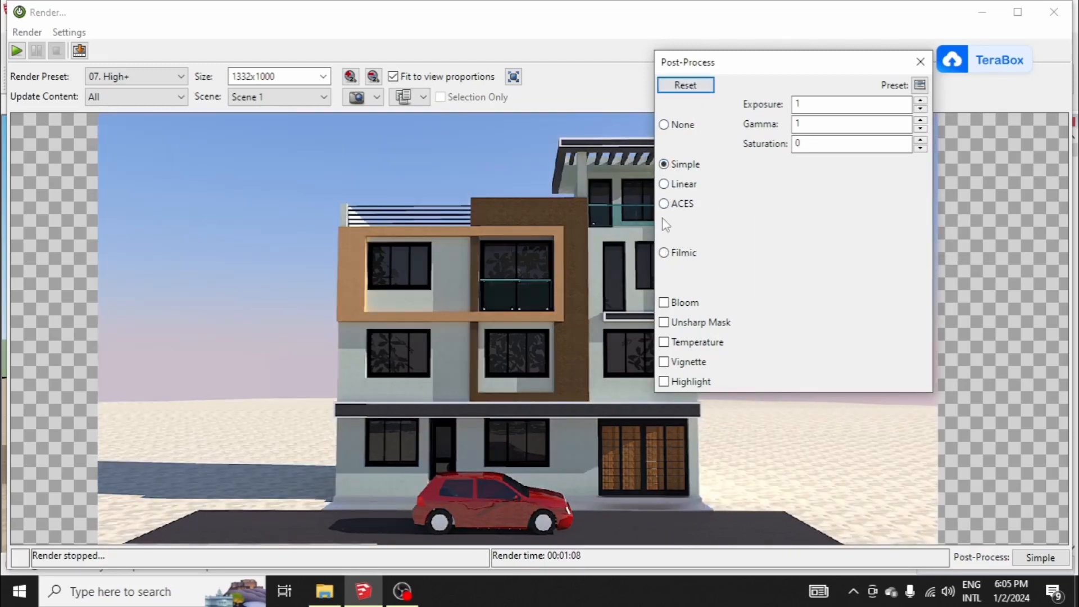
click(664, 205)
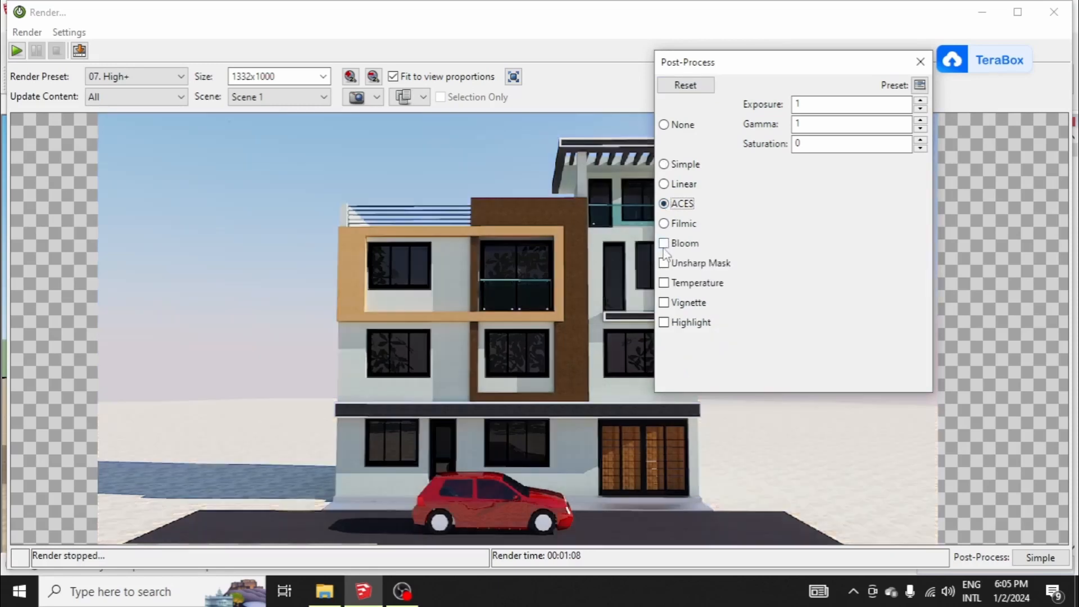
click(664, 322)
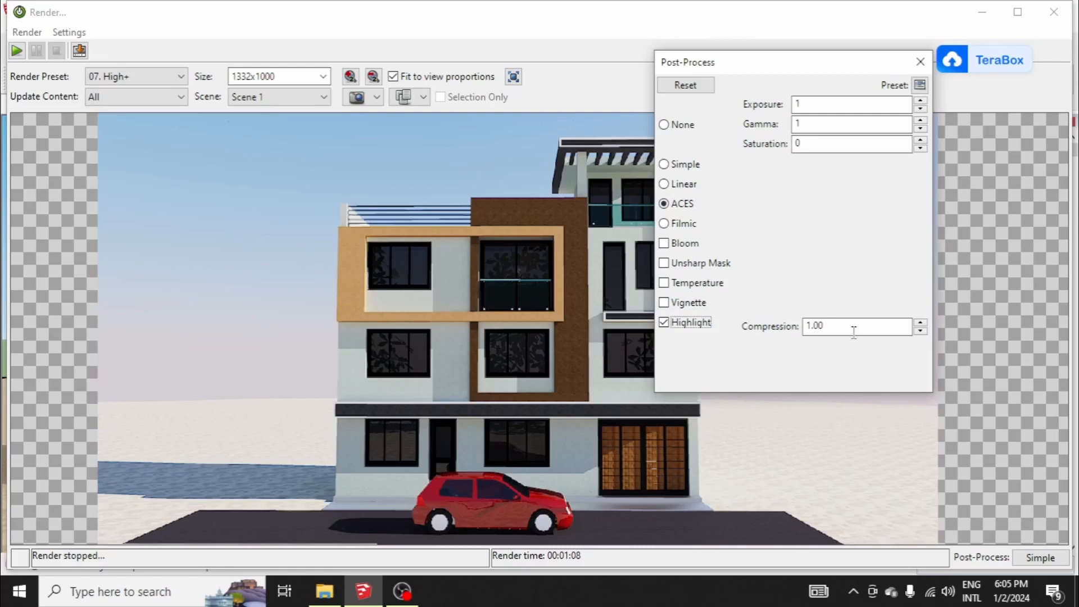
double_click(822, 329)
click(924, 324)
click(925, 323)
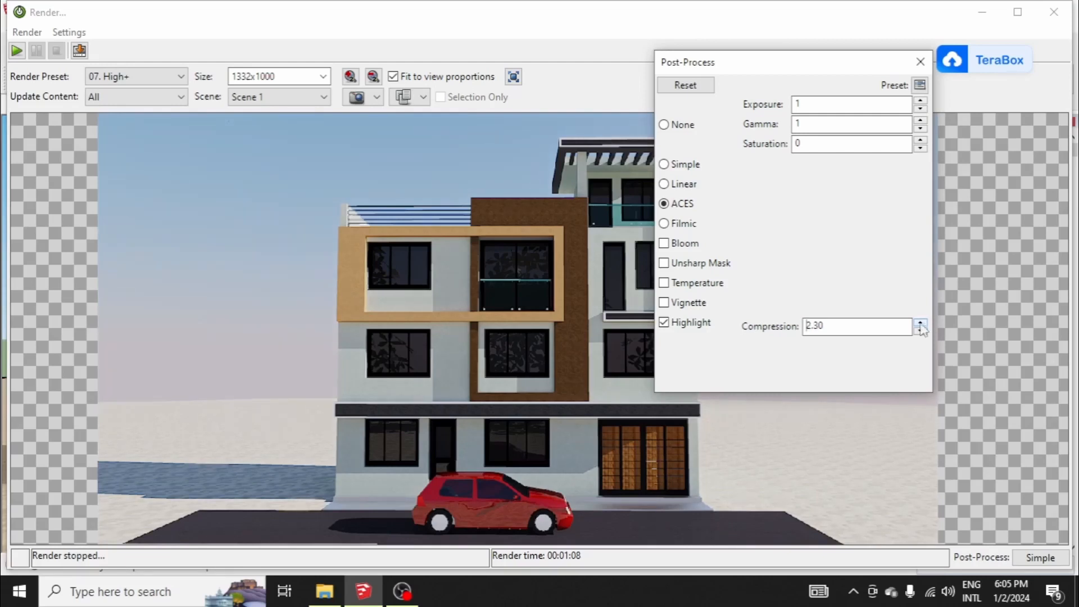
drag(757, 63, 807, 44)
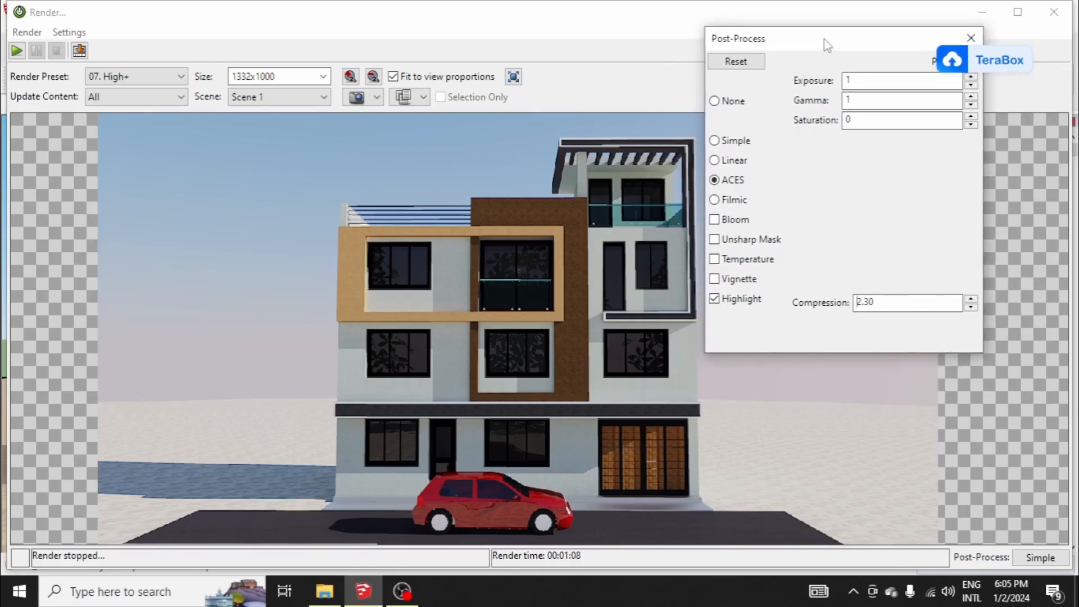
Step: Enable temperature correction and try raising and lowering its desired and unadjusted values
click(715, 260)
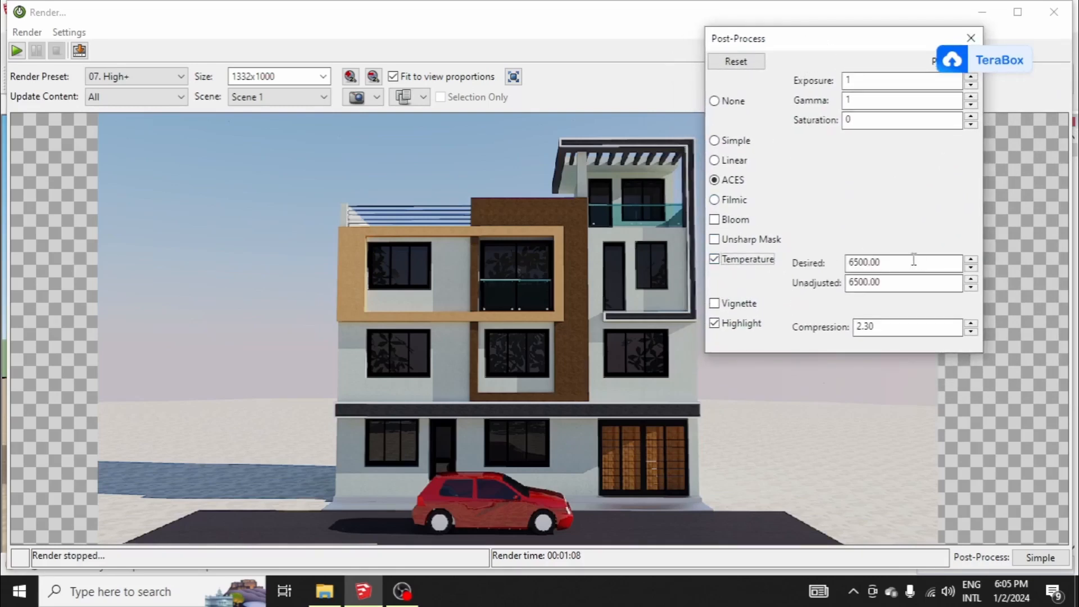
click(971, 260)
click(971, 259)
click(972, 260)
click(971, 260)
click(971, 260)
click(972, 271)
click(971, 271)
click(971, 260)
click(972, 260)
click(972, 280)
click(972, 288)
Step: Reset the post-processing to the default Simple mode and close its settings
drag(854, 57, 770, 108)
click(653, 112)
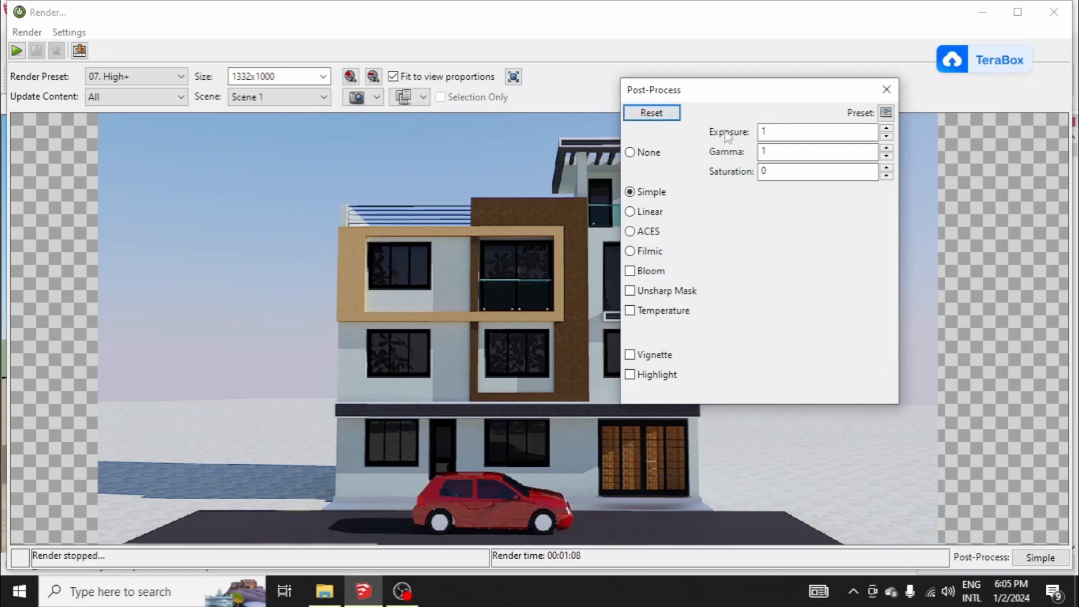
drag(739, 81, 781, 116)
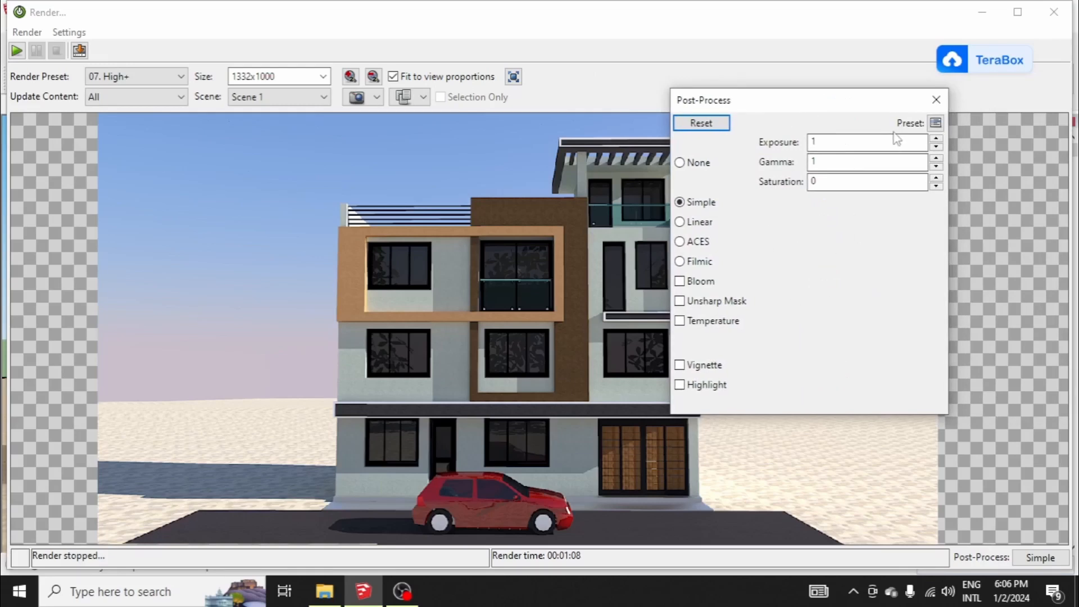
click(937, 102)
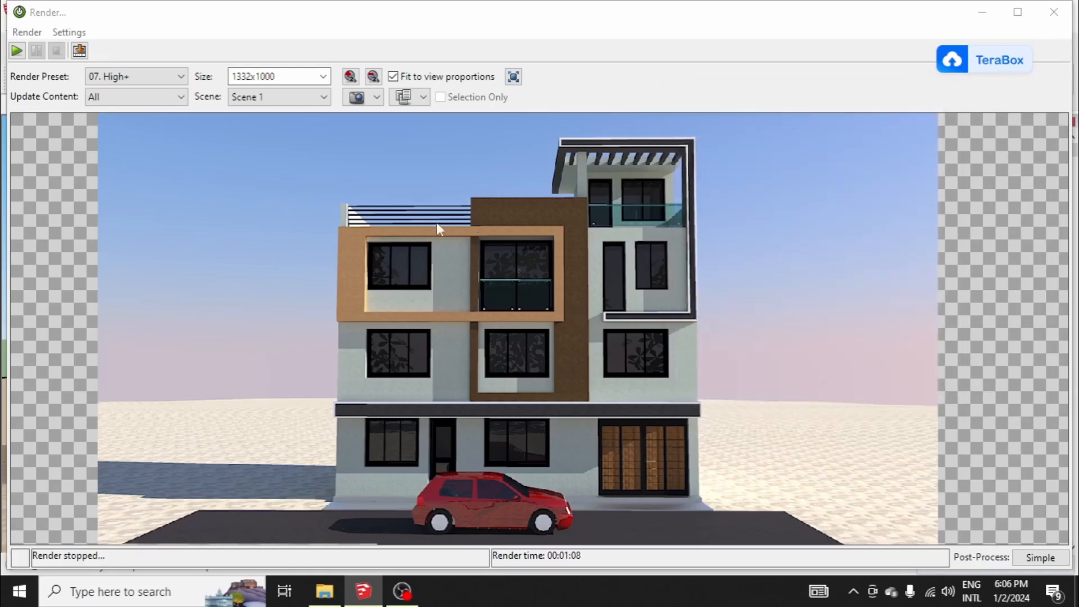
Step: Save the Scene 1 render as JPG file 72 in the ravi folder on the desktop
click(79, 51)
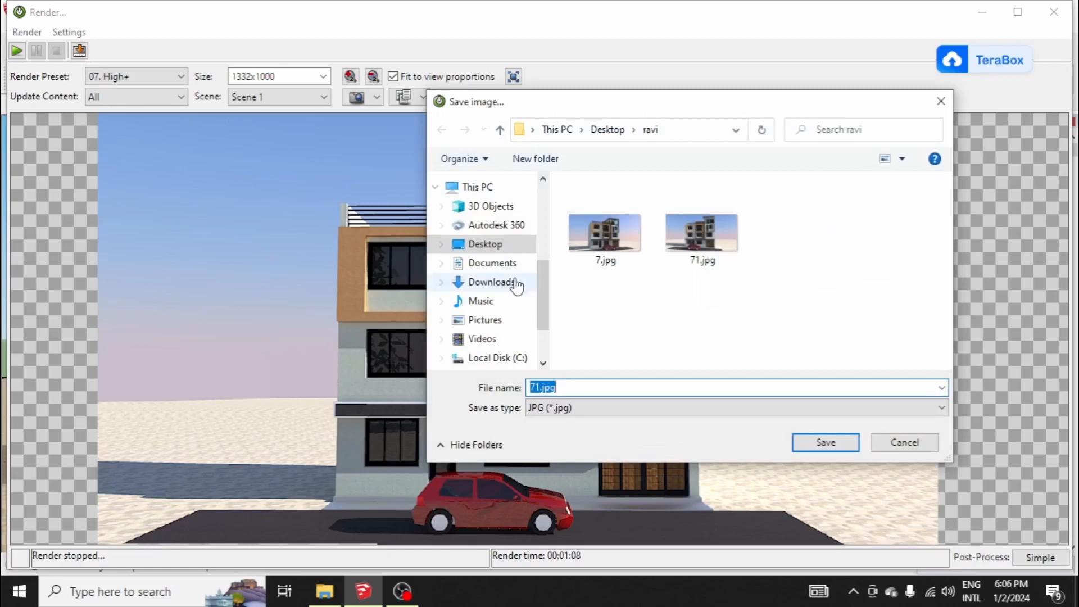
text(72)
key(Return)
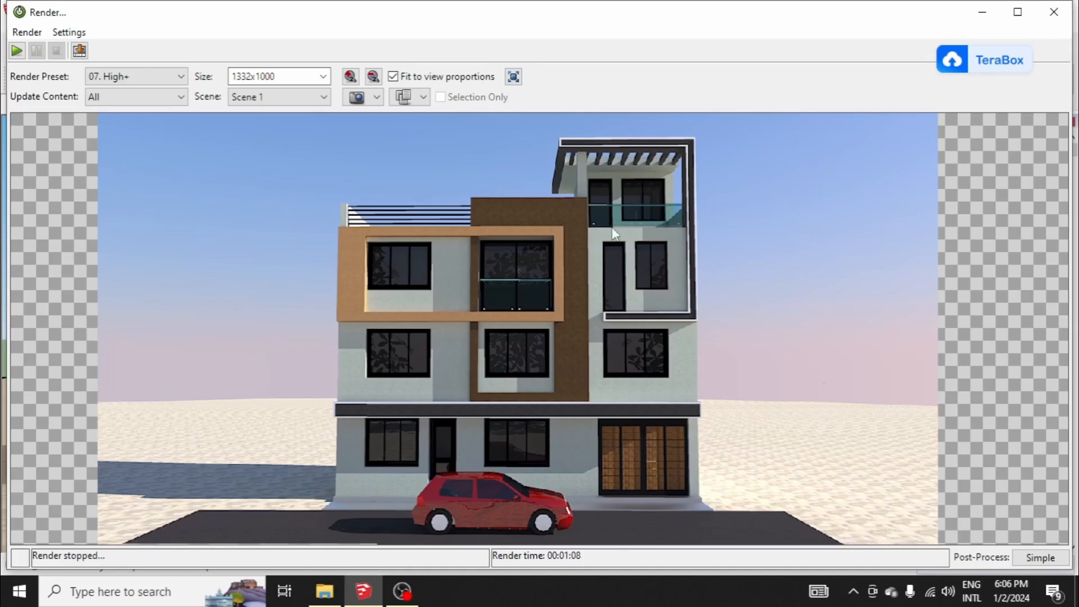
Step: Minimize the render window and close the environment editor to return to the house model
click(983, 12)
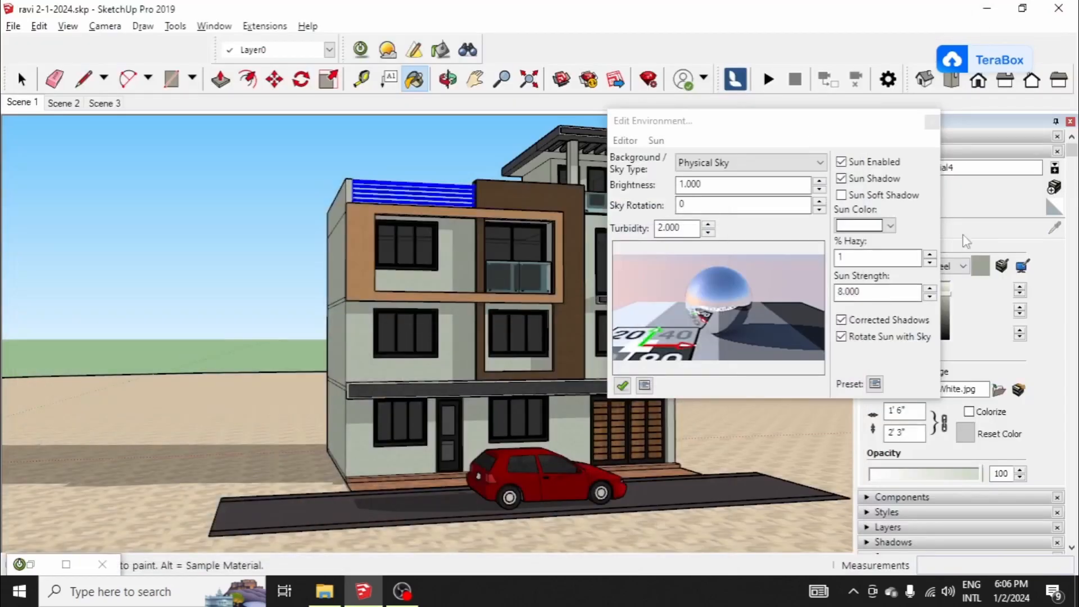
click(932, 121)
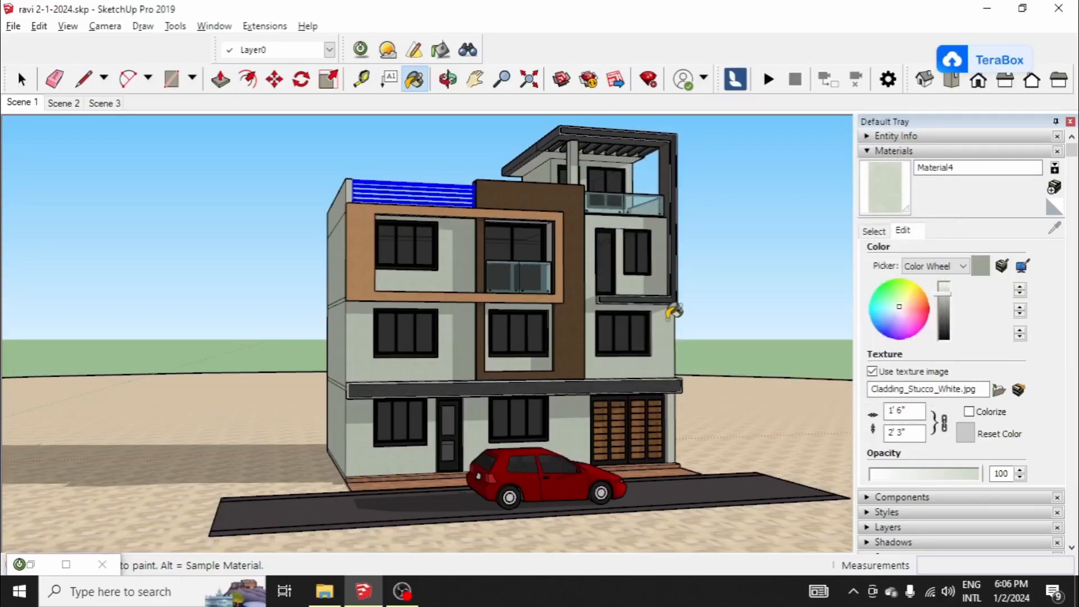